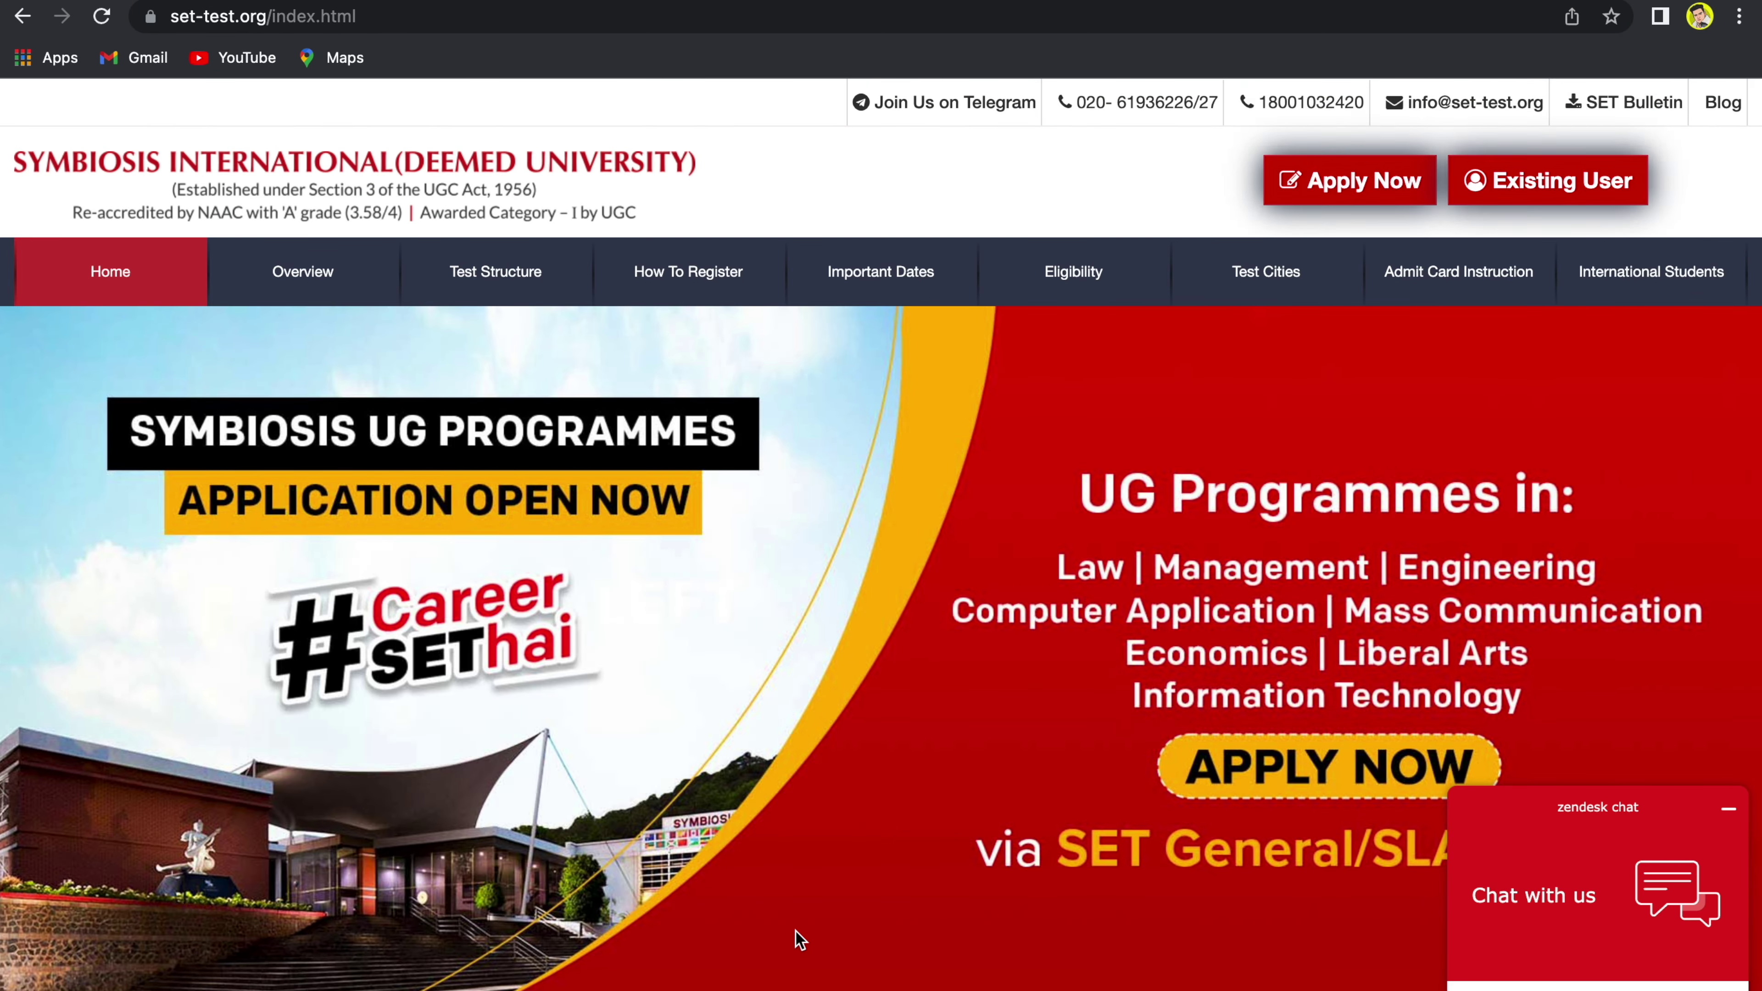
Step: Browse the SLAT law and SITEEE engineering institute lists
{"action": "scroll", "coordinate": [799, 941], "scroll_direction": "down", "scroll_amount": 2}
{"action": "scroll", "coordinate": [799, 940], "scroll_direction": "down", "scroll_amount": 1}
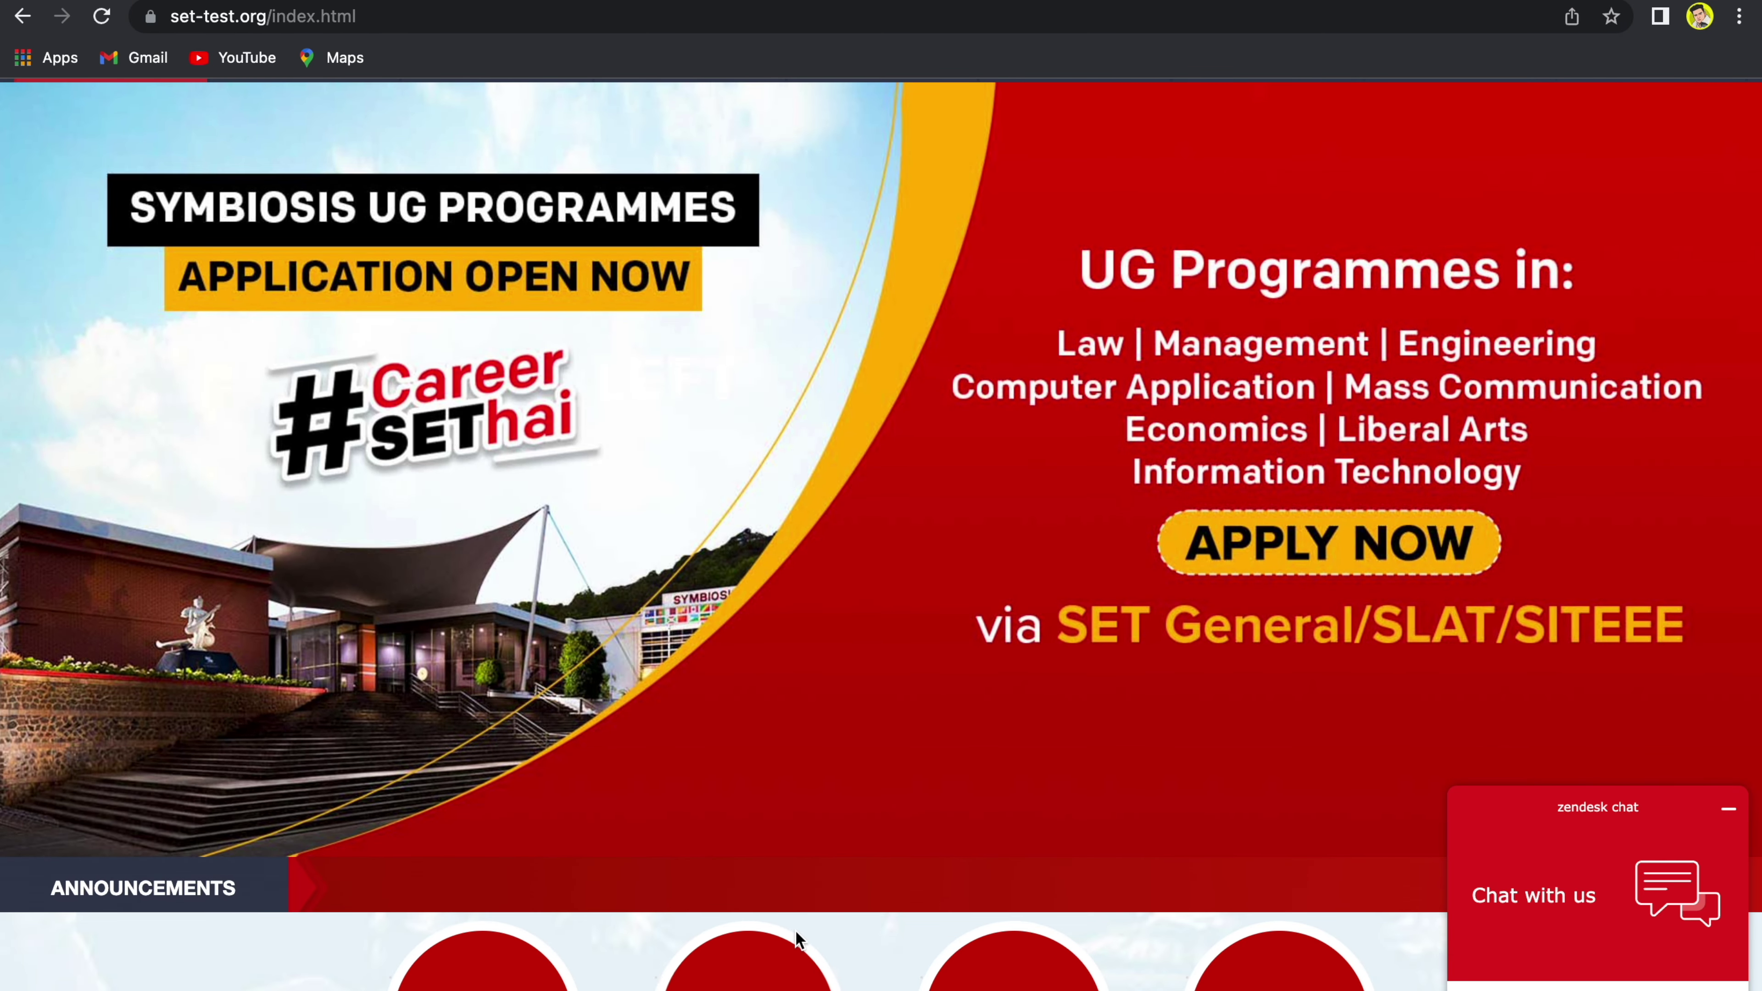
{"action": "scroll", "coordinate": [795, 930], "scroll_direction": "down", "scroll_amount": 10}
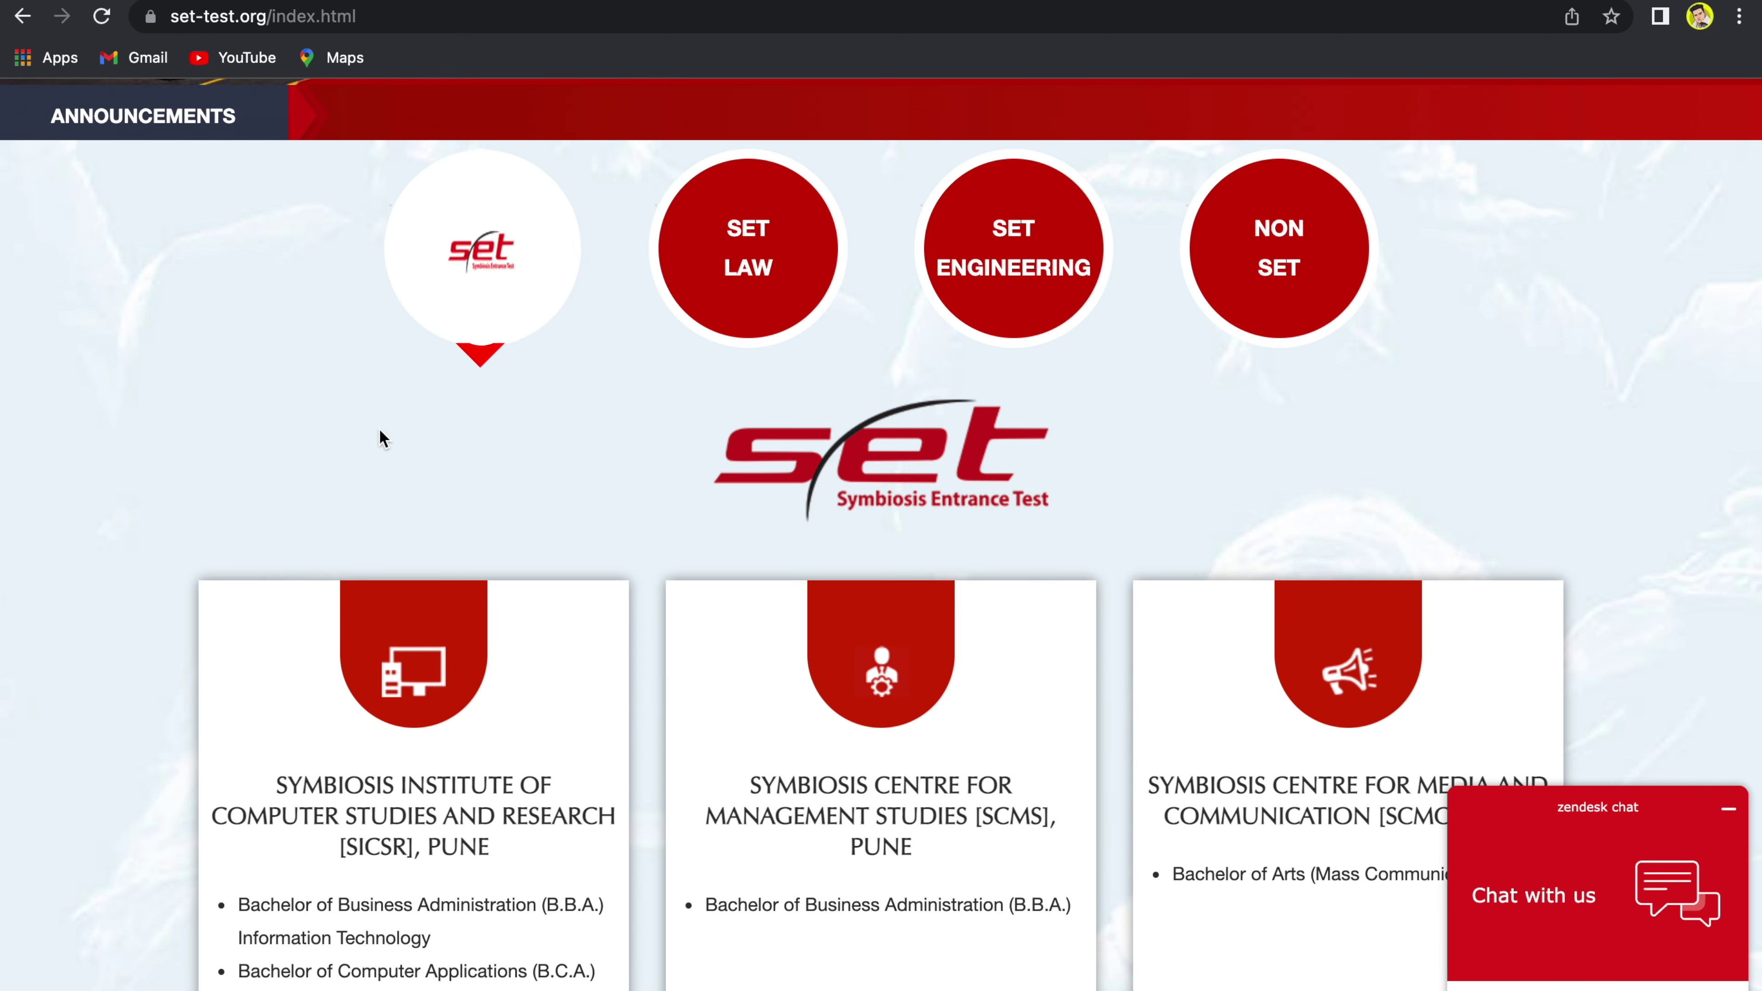
{"action": "scroll", "coordinate": [471, 602], "scroll_direction": "down", "scroll_amount": 5}
{"action": "scroll", "coordinate": [469, 599], "scroll_direction": "down", "scroll_amount": 3}
{"action": "scroll", "coordinate": [470, 598], "scroll_direction": "up", "scroll_amount": 1}
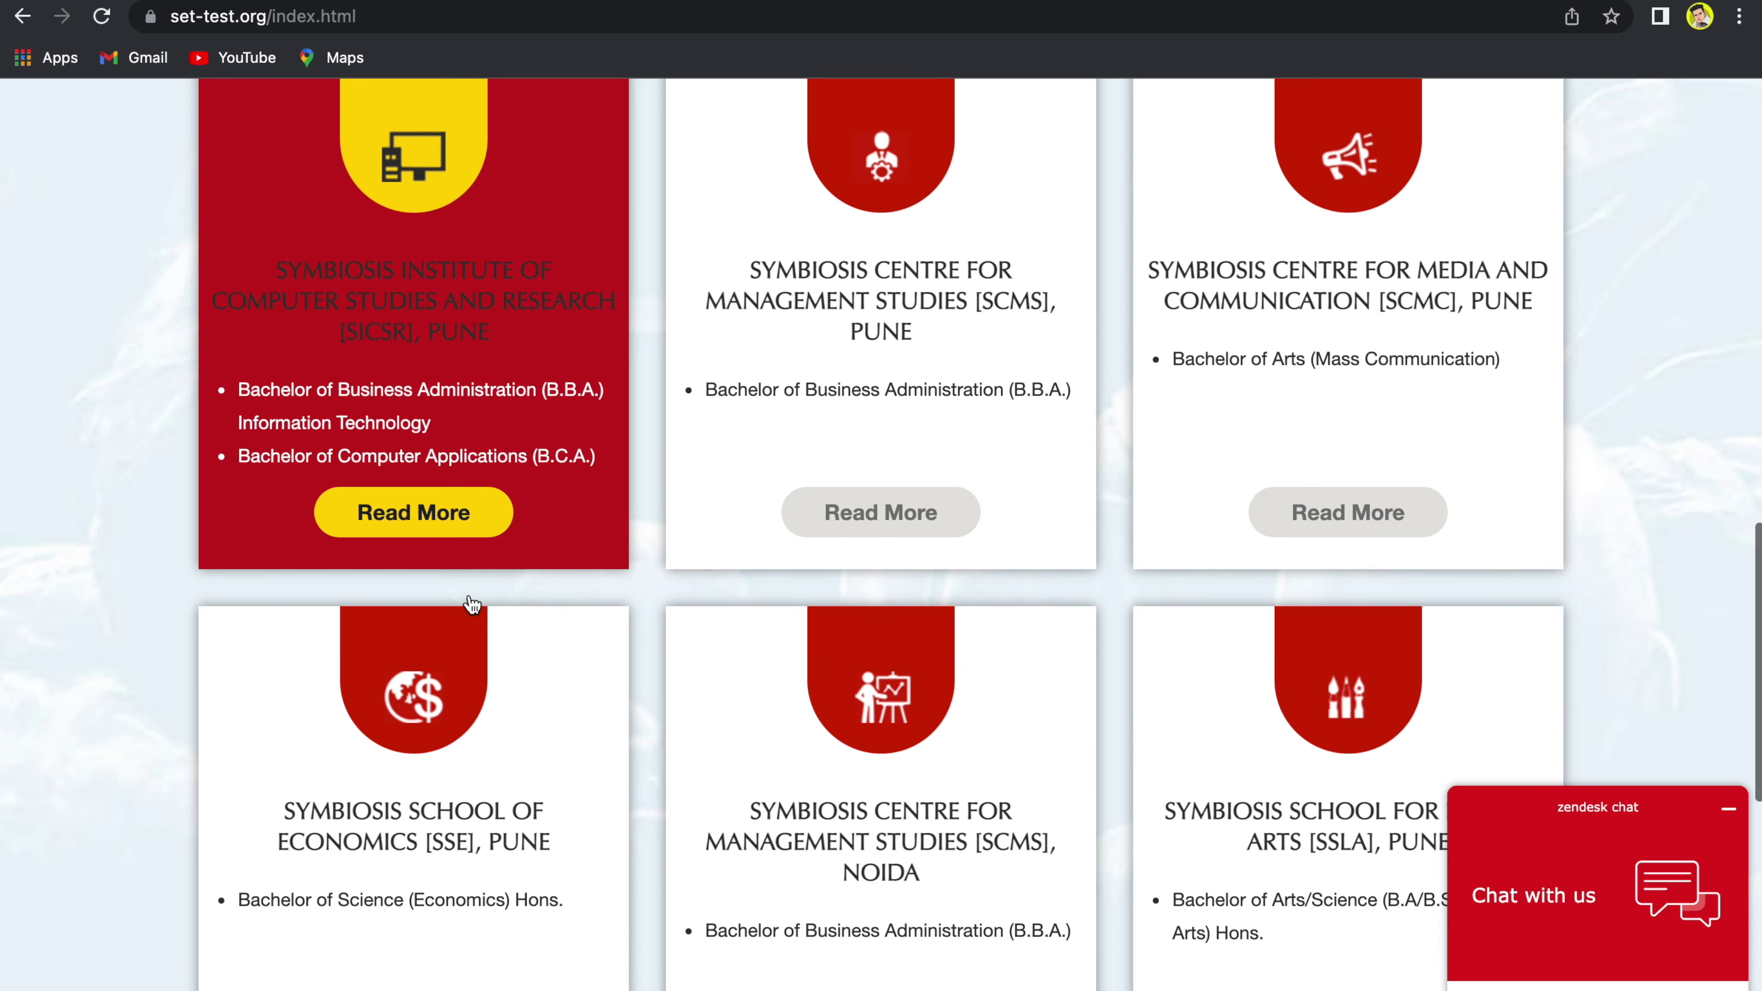
{"action": "scroll", "coordinate": [469, 603], "scroll_direction": "up", "scroll_amount": 1}
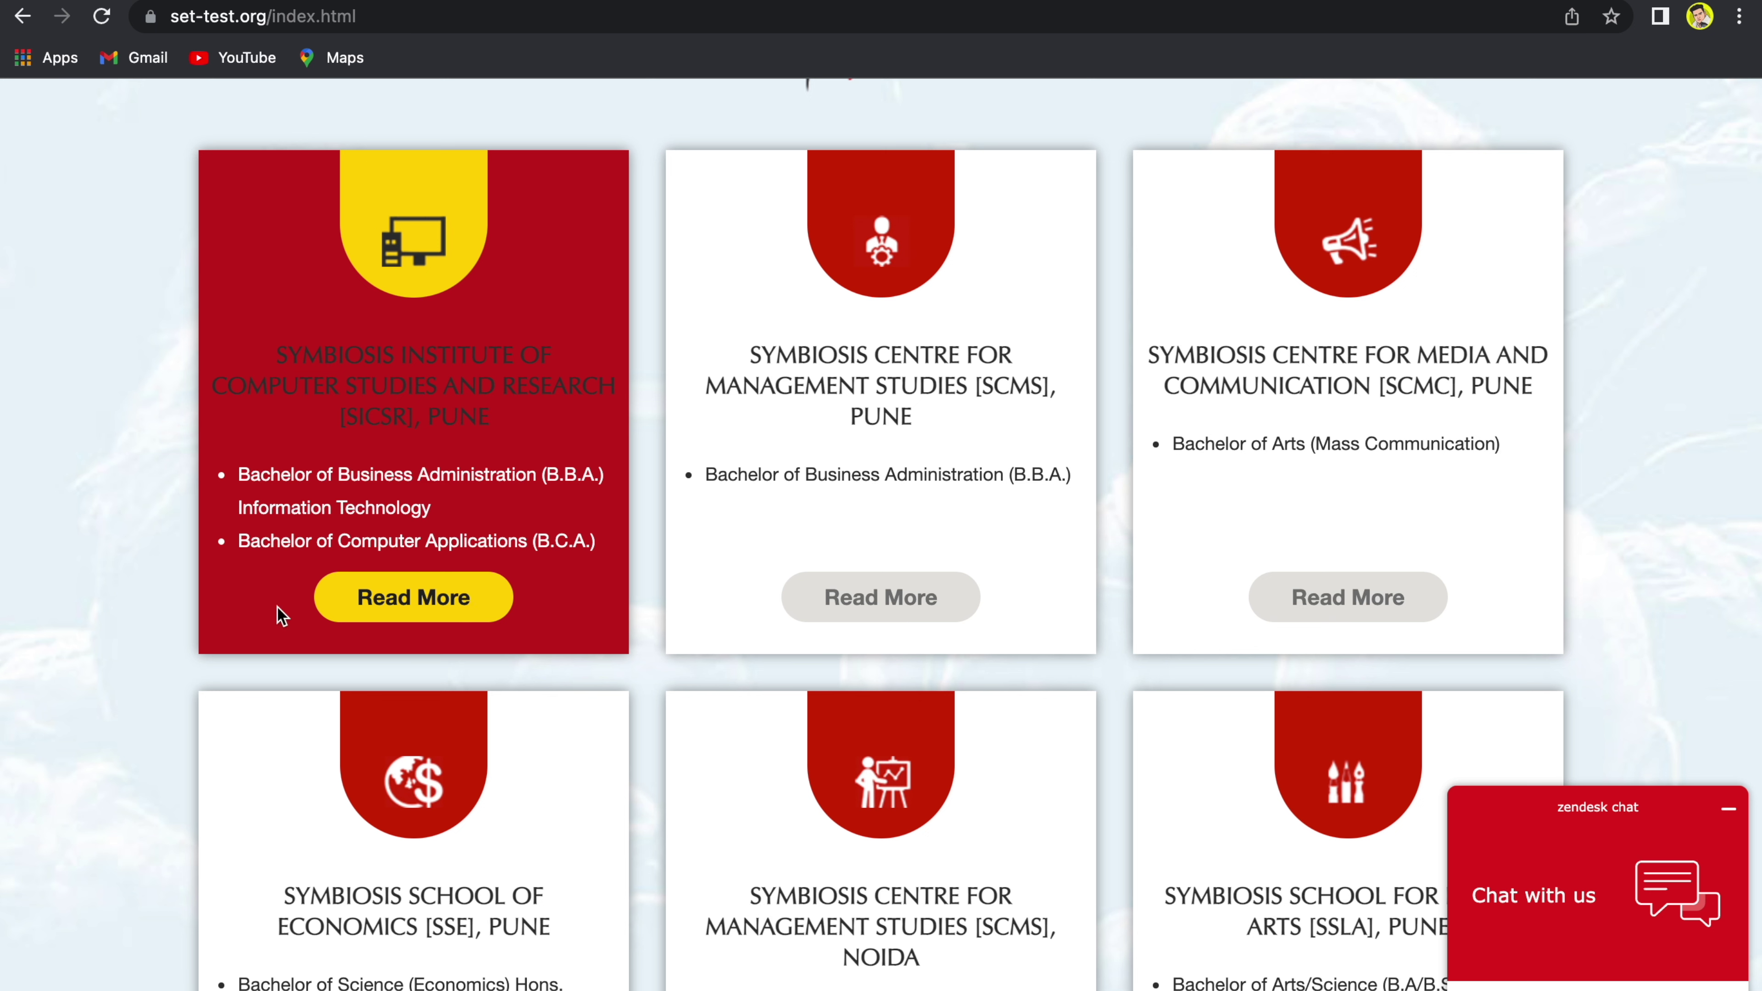
{"action": "scroll", "coordinate": [63, 661], "scroll_direction": "down", "scroll_amount": 4}
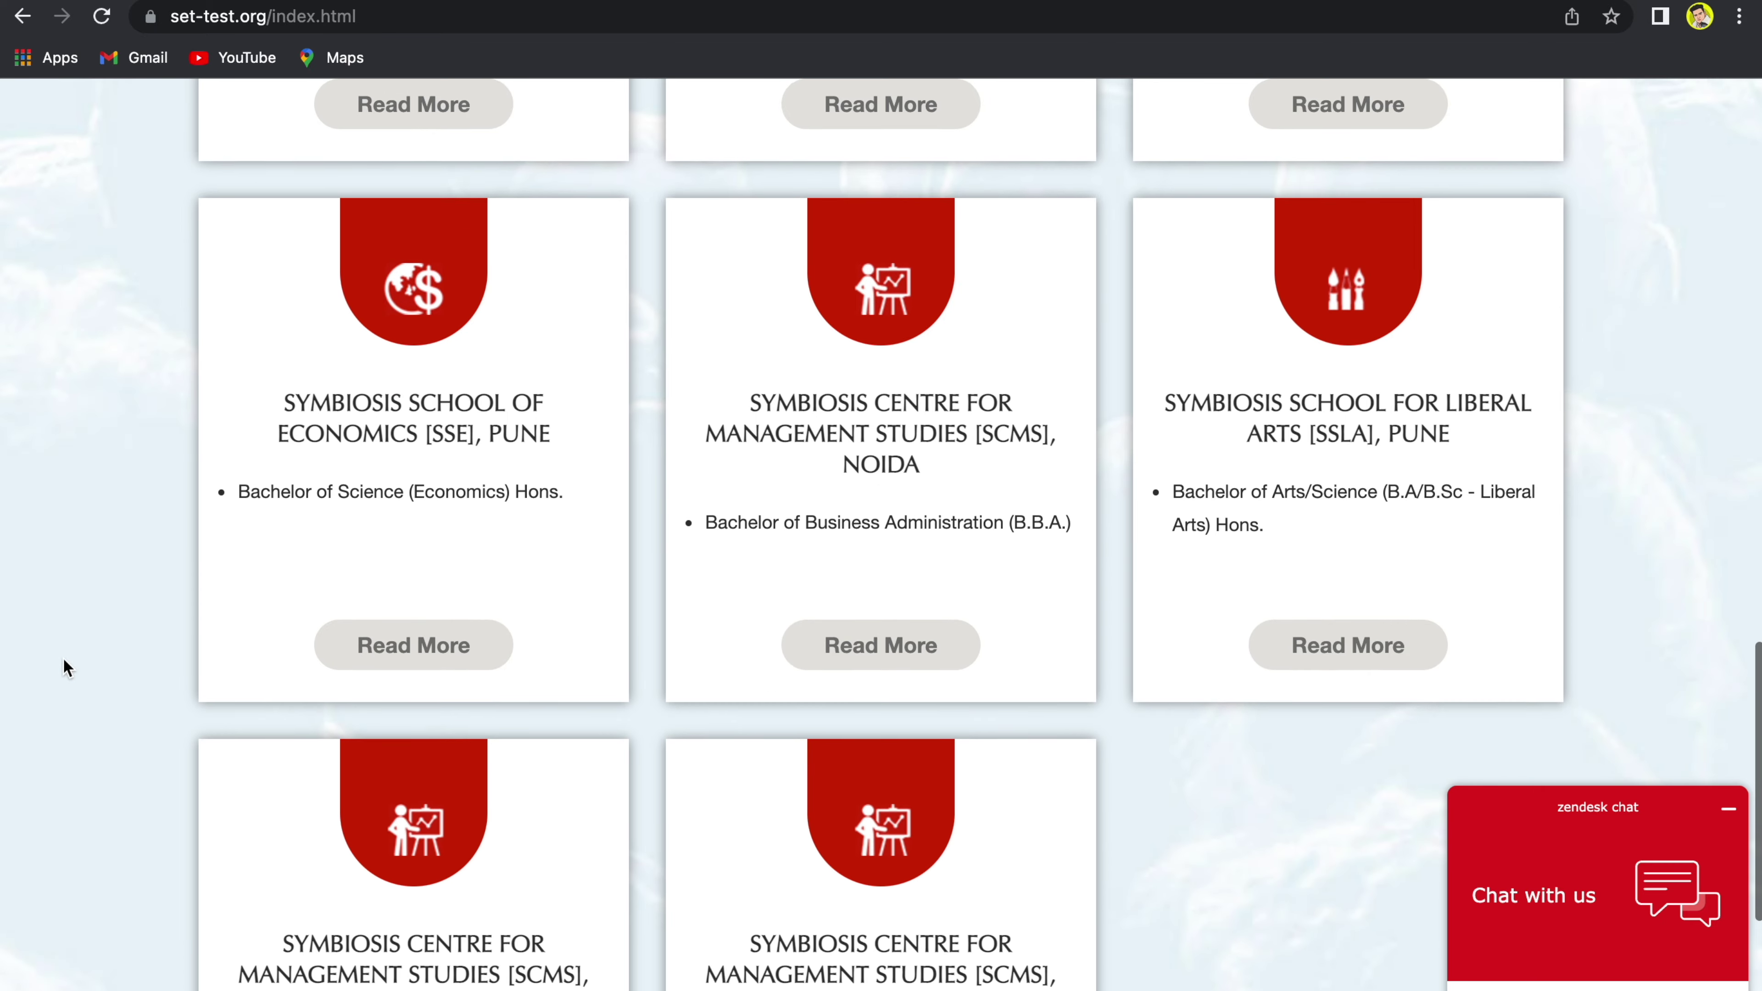
{"action": "scroll", "coordinate": [64, 659], "scroll_direction": "up", "scroll_amount": 15}
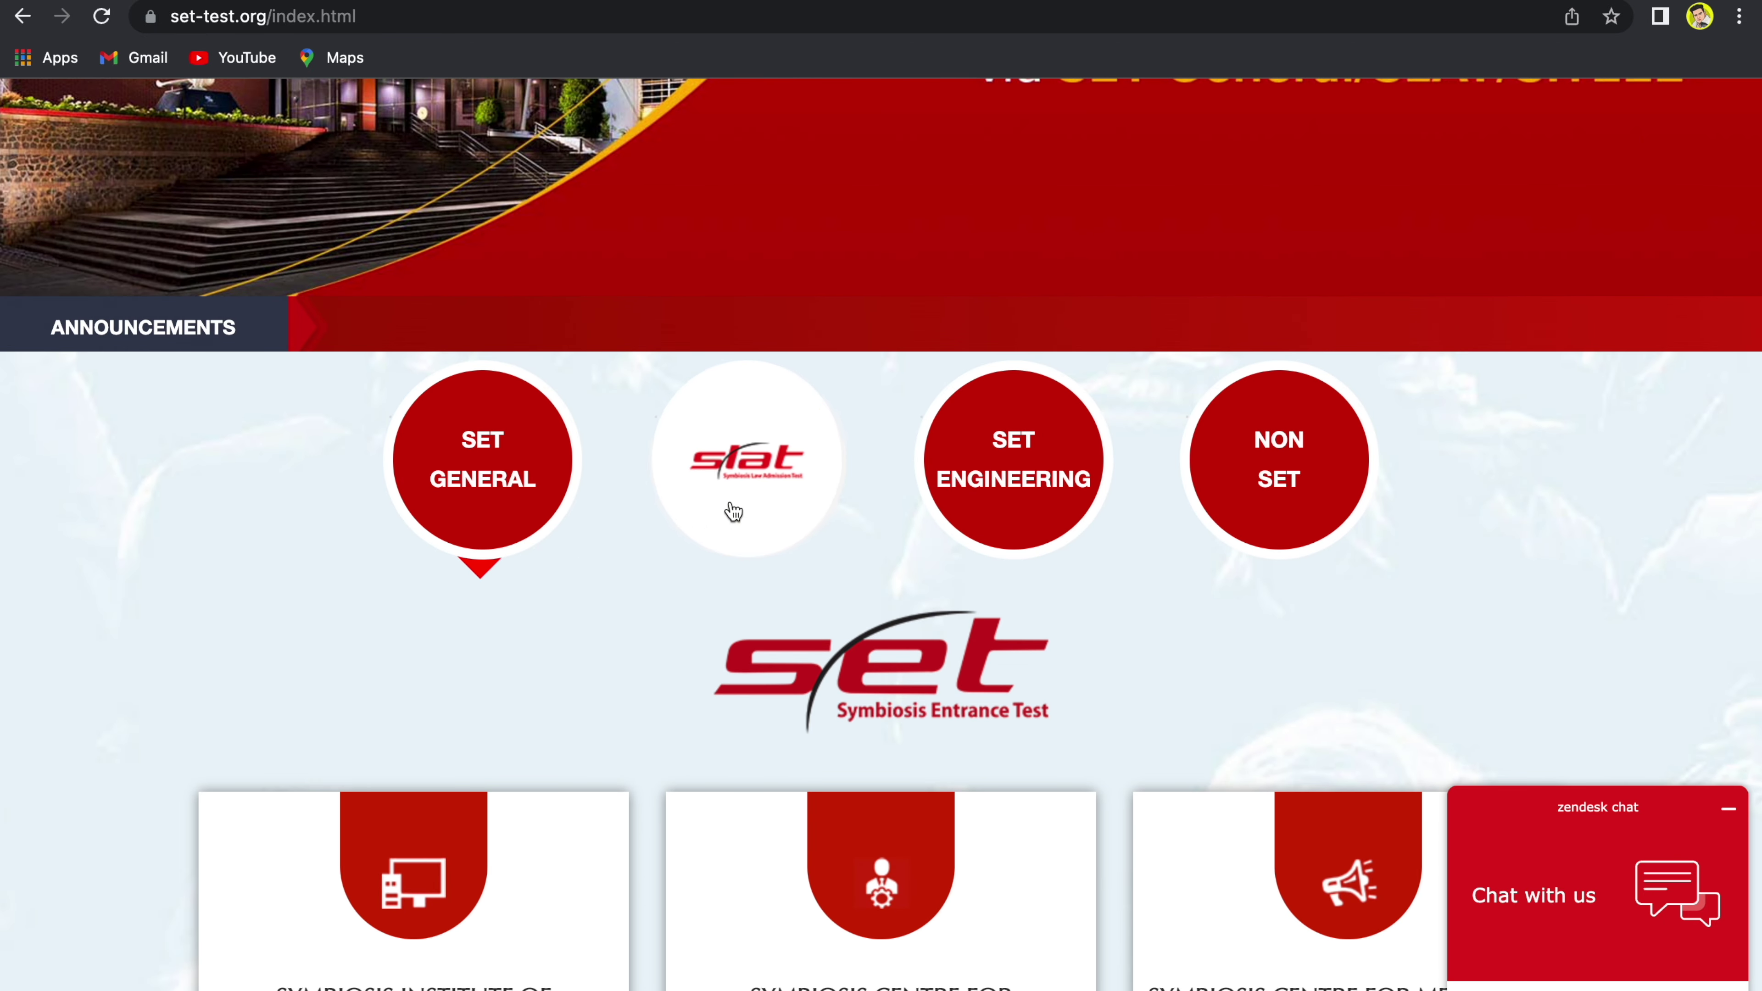
{"action": "left_click", "coordinate": [745, 531]}
{"action": "scroll", "coordinate": [570, 700], "scroll_direction": "down", "scroll_amount": 9}
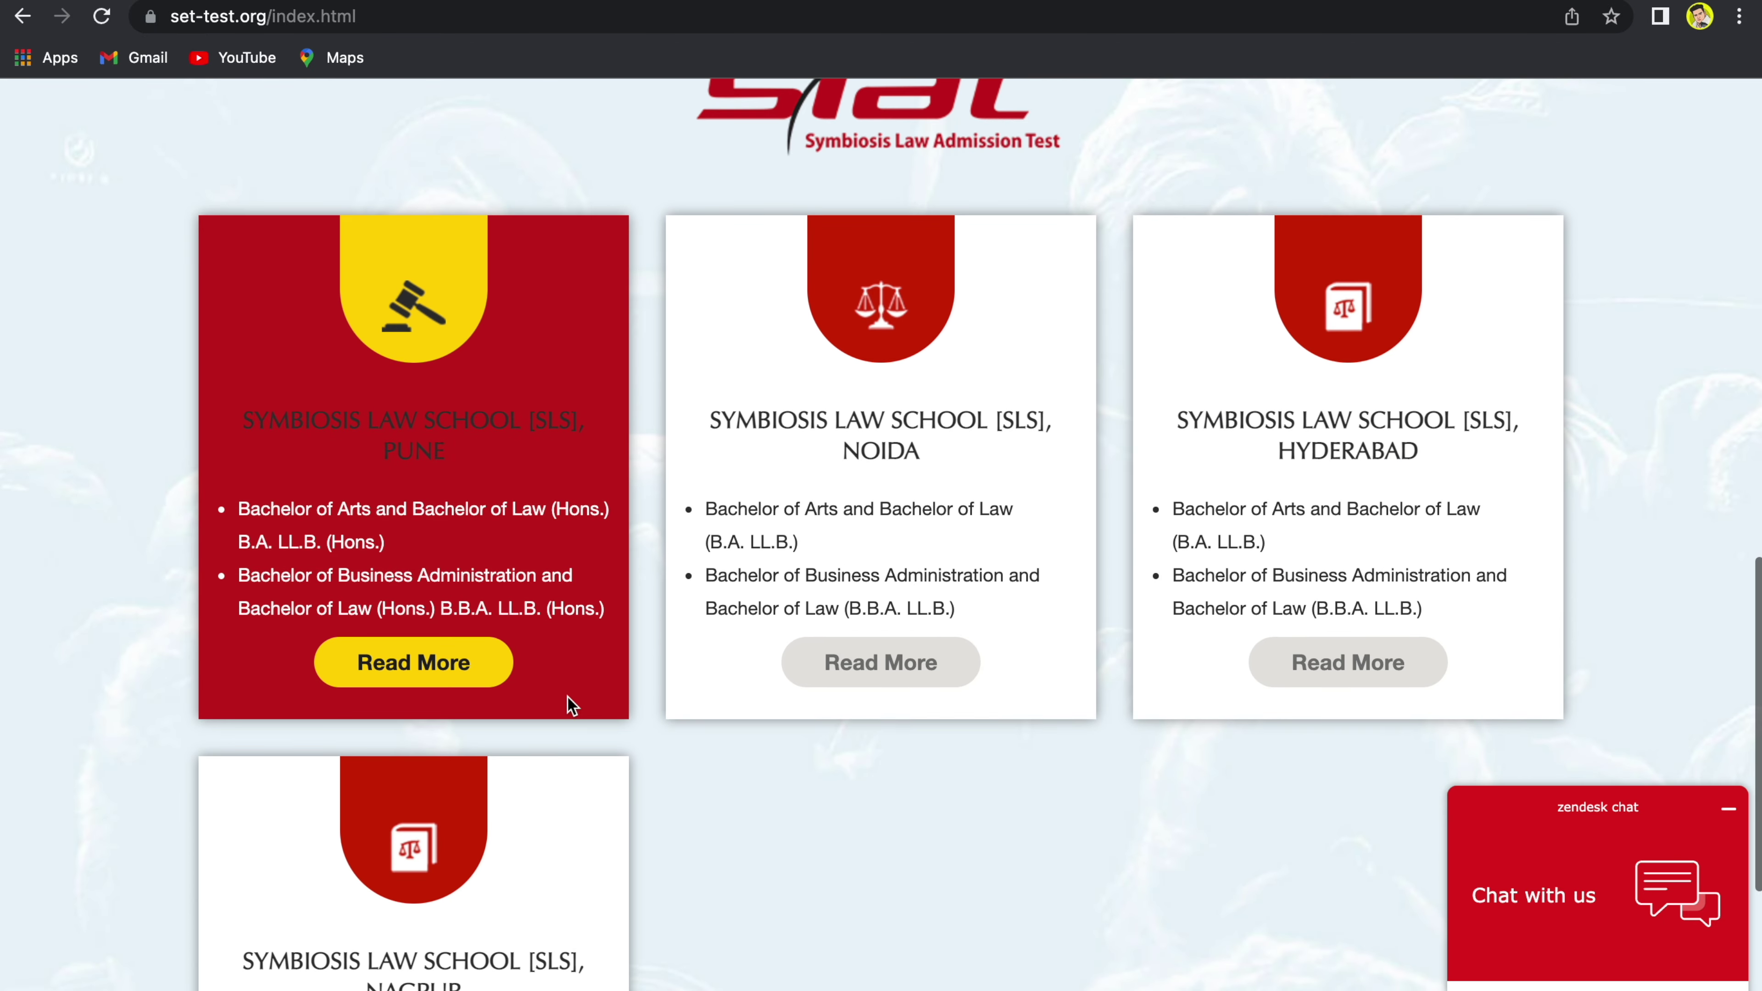
{"action": "scroll", "coordinate": [571, 704], "scroll_direction": "down", "scroll_amount": 2}
{"action": "scroll", "coordinate": [570, 705], "scroll_direction": "up", "scroll_amount": 11}
{"action": "left_click", "coordinate": [988, 585]}
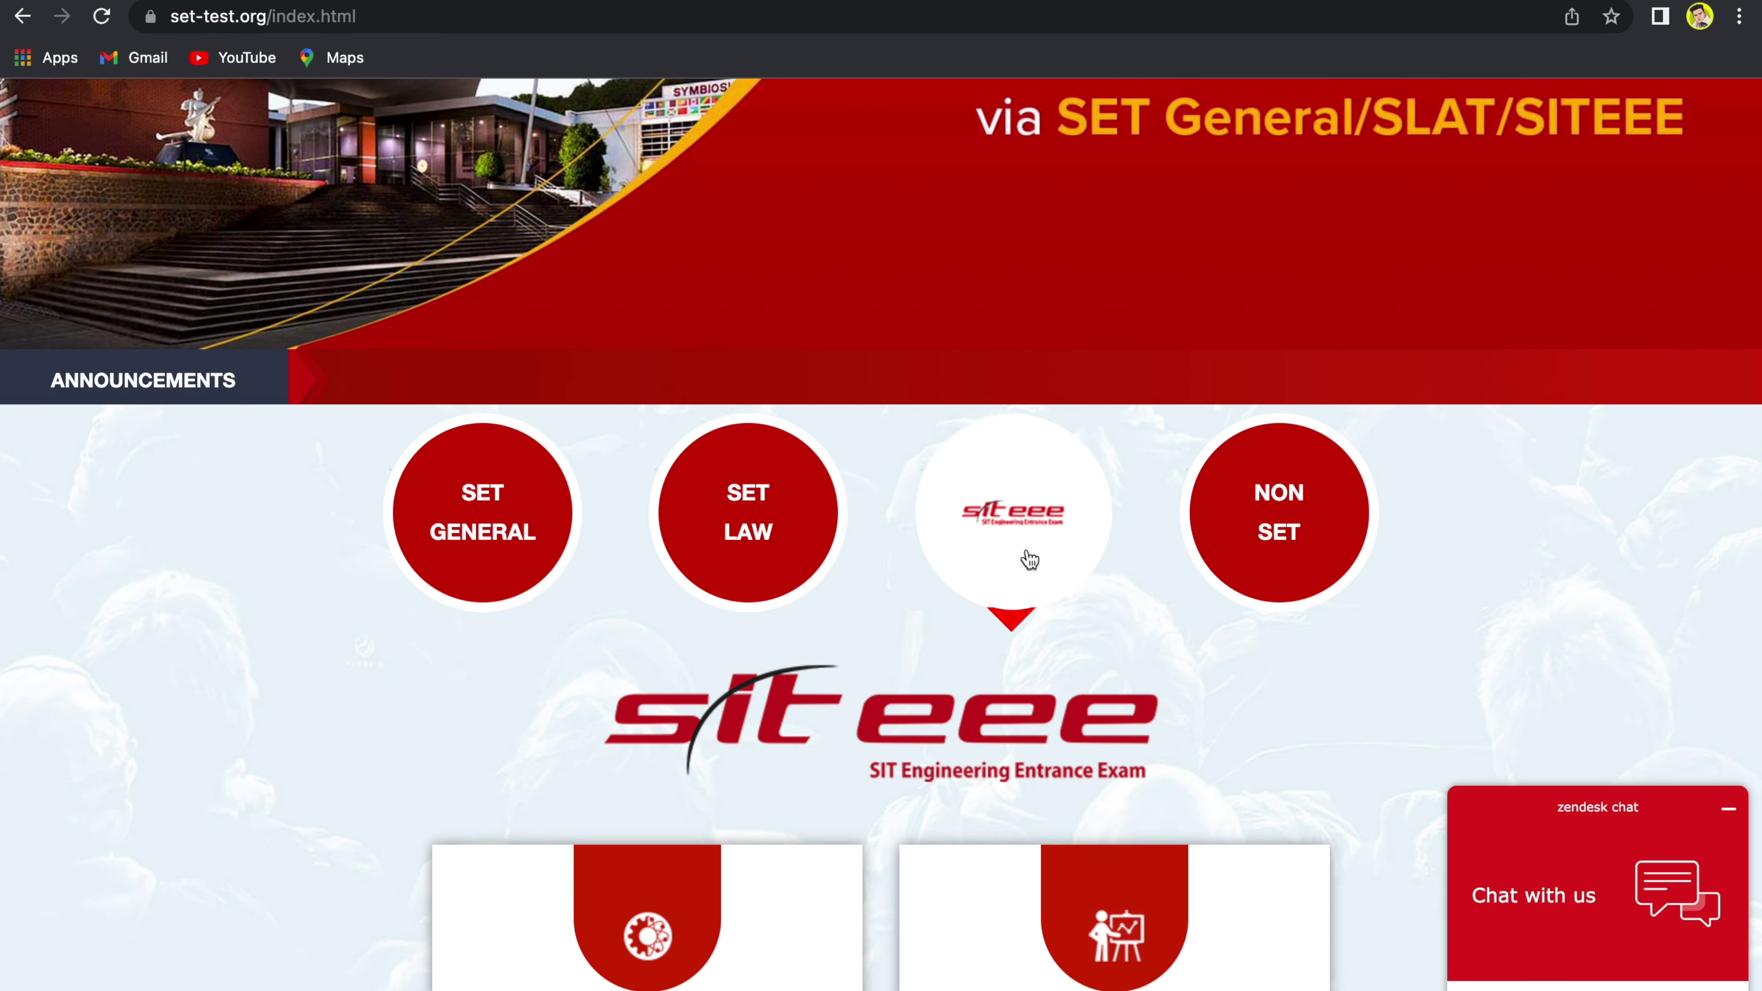
{"action": "scroll", "coordinate": [782, 652], "scroll_direction": "down", "scroll_amount": 8}
{"action": "scroll", "coordinate": [782, 655], "scroll_direction": "up", "scroll_amount": 4}
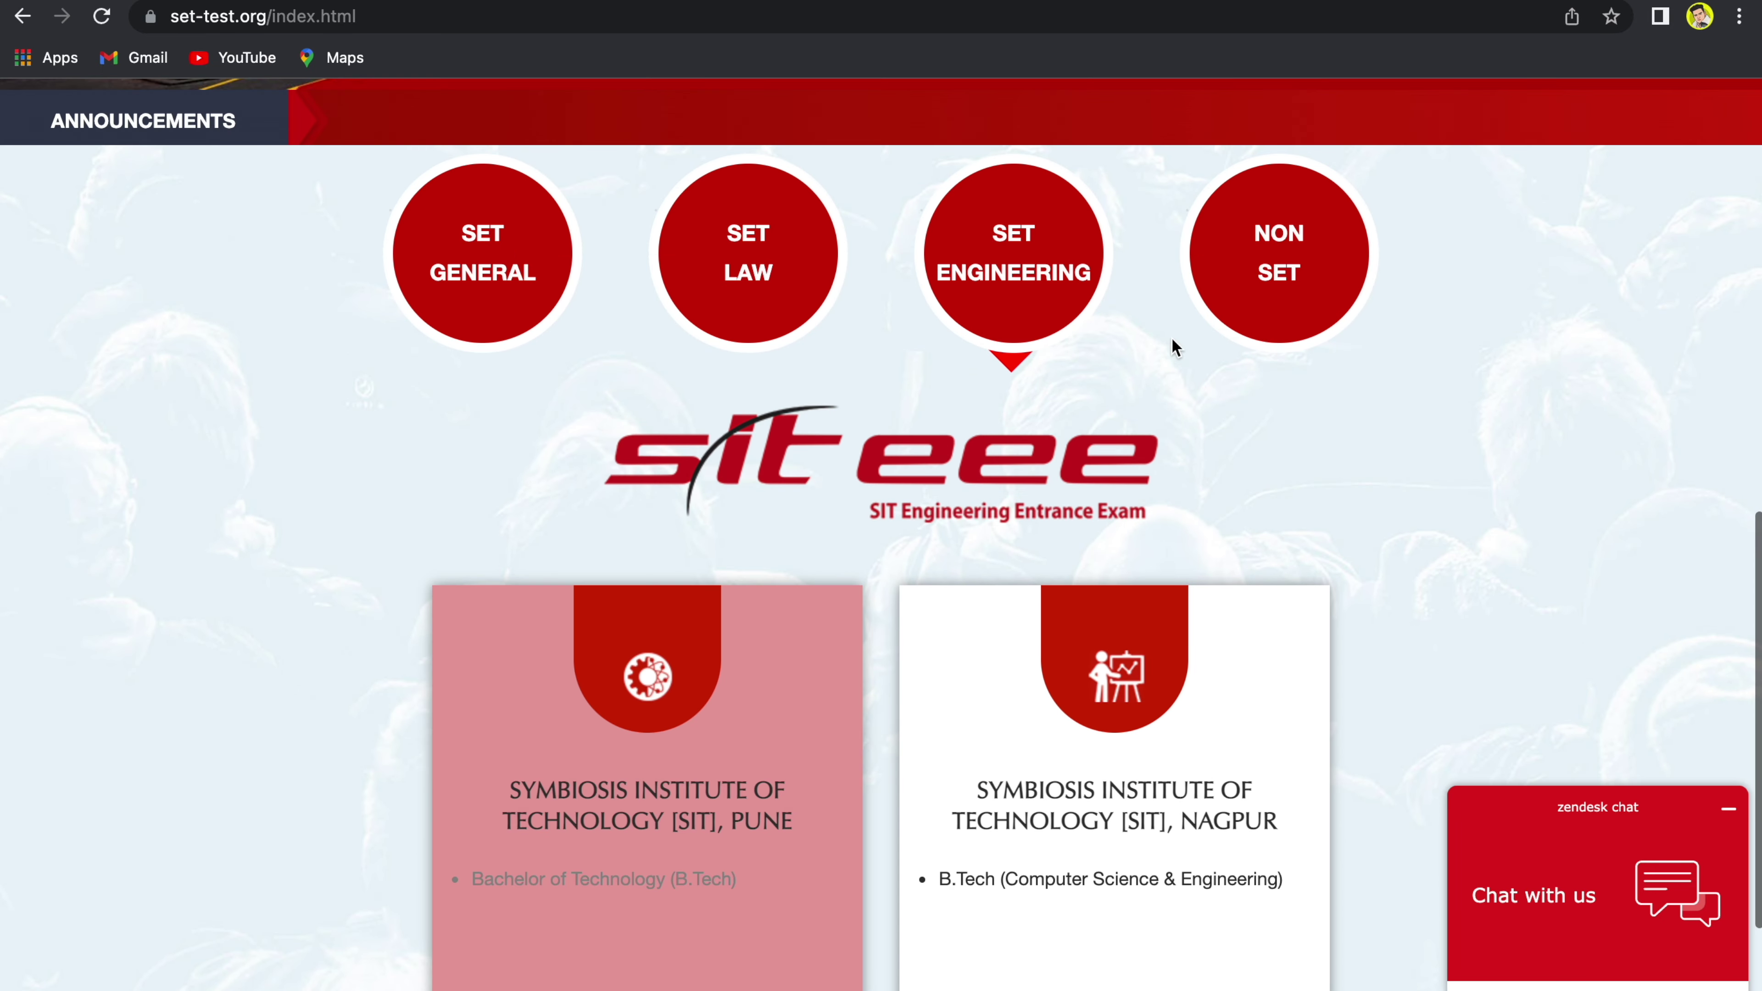
Step: Browse the Non-SET institutes list, then start the application with APPLY NOW
{"action": "left_click", "coordinate": [1266, 311]}
{"action": "scroll", "coordinate": [757, 810], "scroll_direction": "down", "scroll_amount": 4}
{"action": "scroll", "coordinate": [754, 806], "scroll_direction": "down", "scroll_amount": 2}
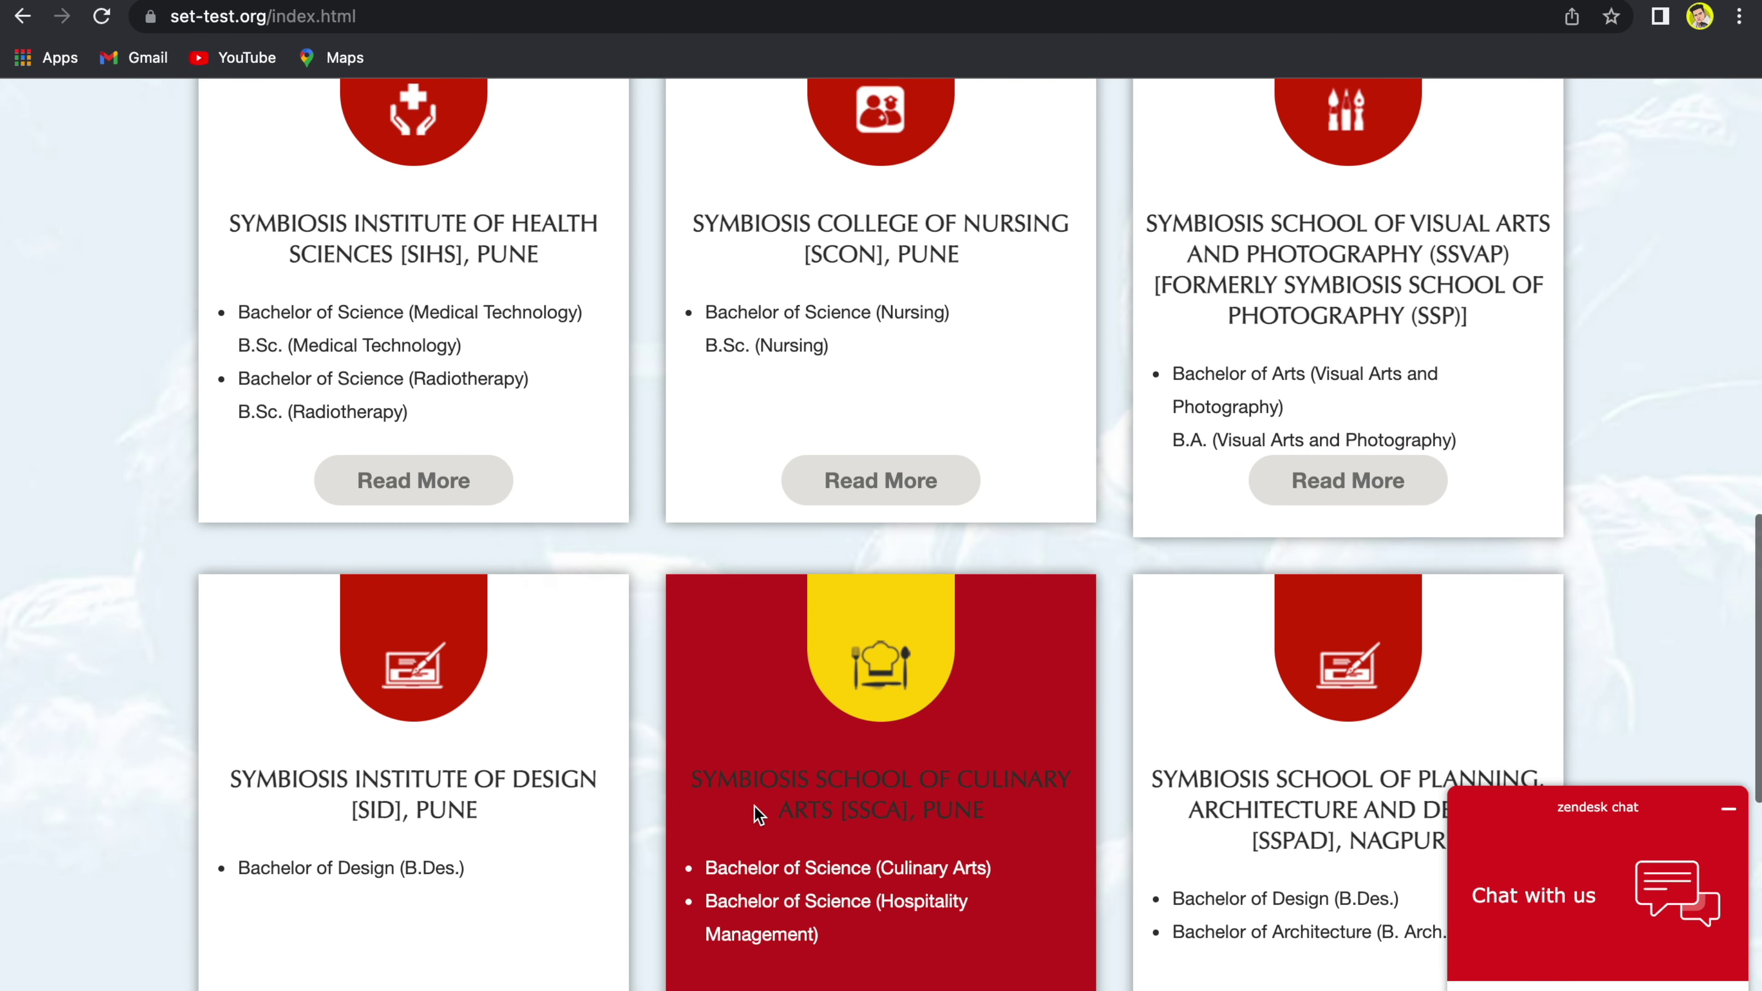
{"action": "scroll", "coordinate": [754, 806], "scroll_direction": "down", "scroll_amount": 1}
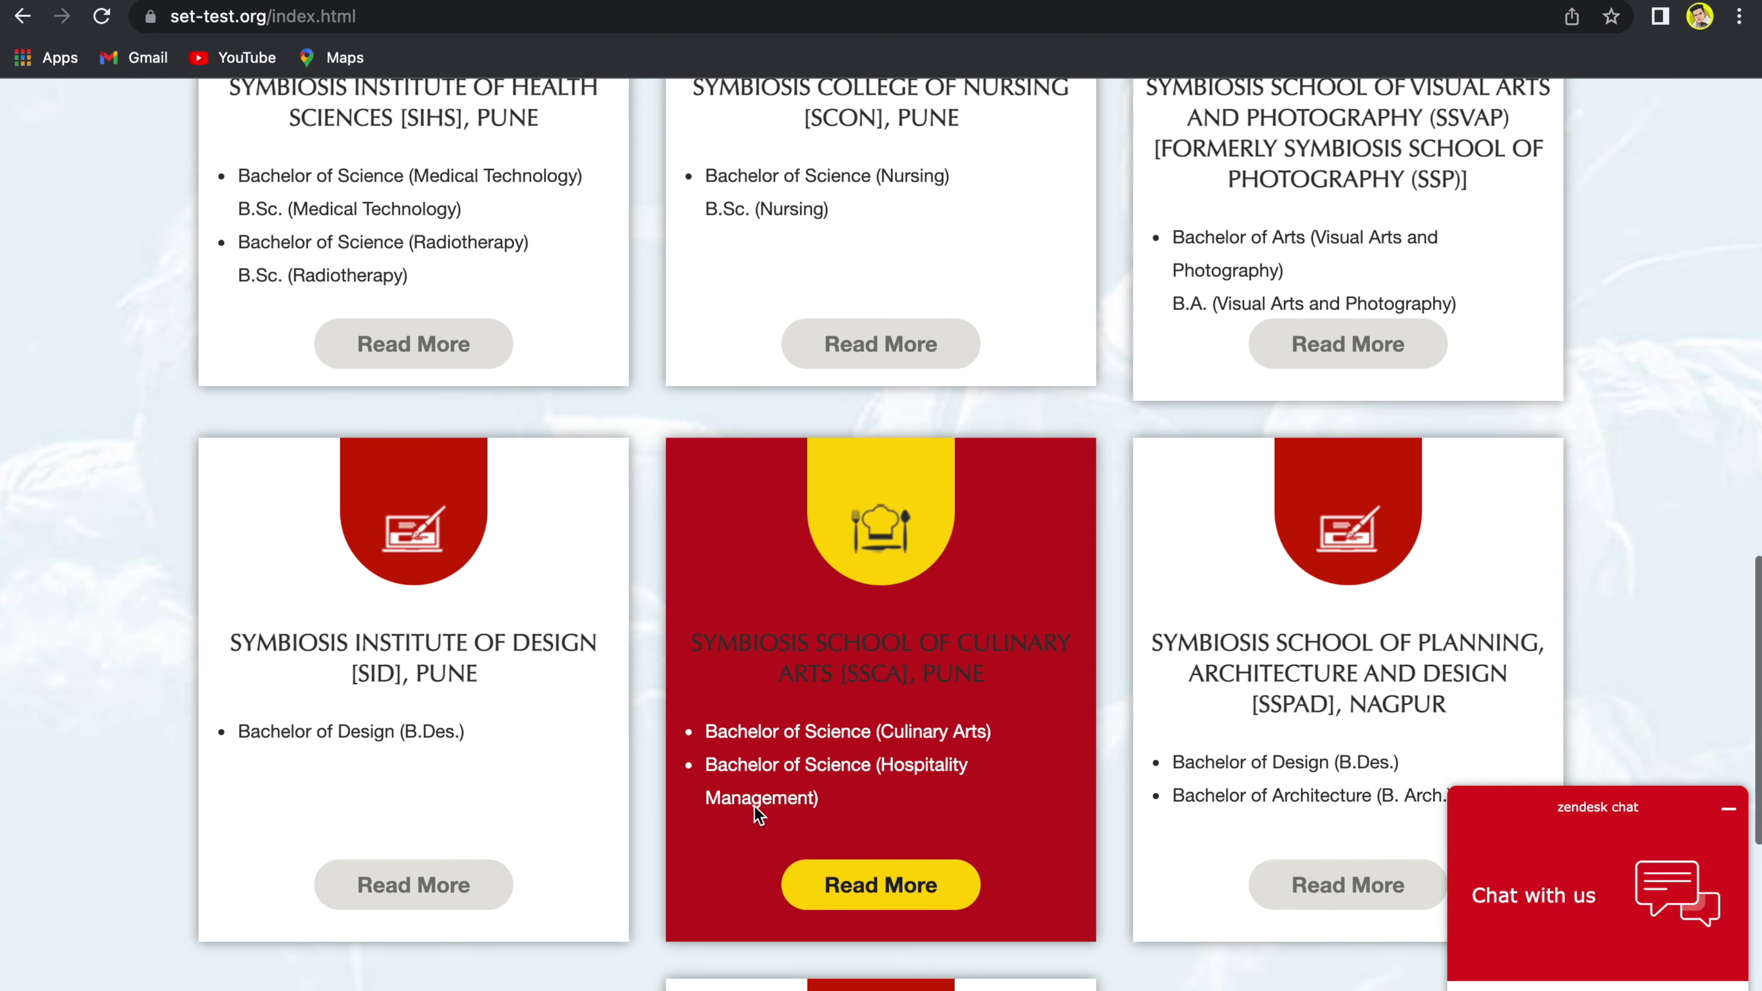
{"action": "scroll", "coordinate": [754, 806], "scroll_direction": "down", "scroll_amount": 3}
{"action": "scroll", "coordinate": [753, 806], "scroll_direction": "up", "scroll_amount": 15}
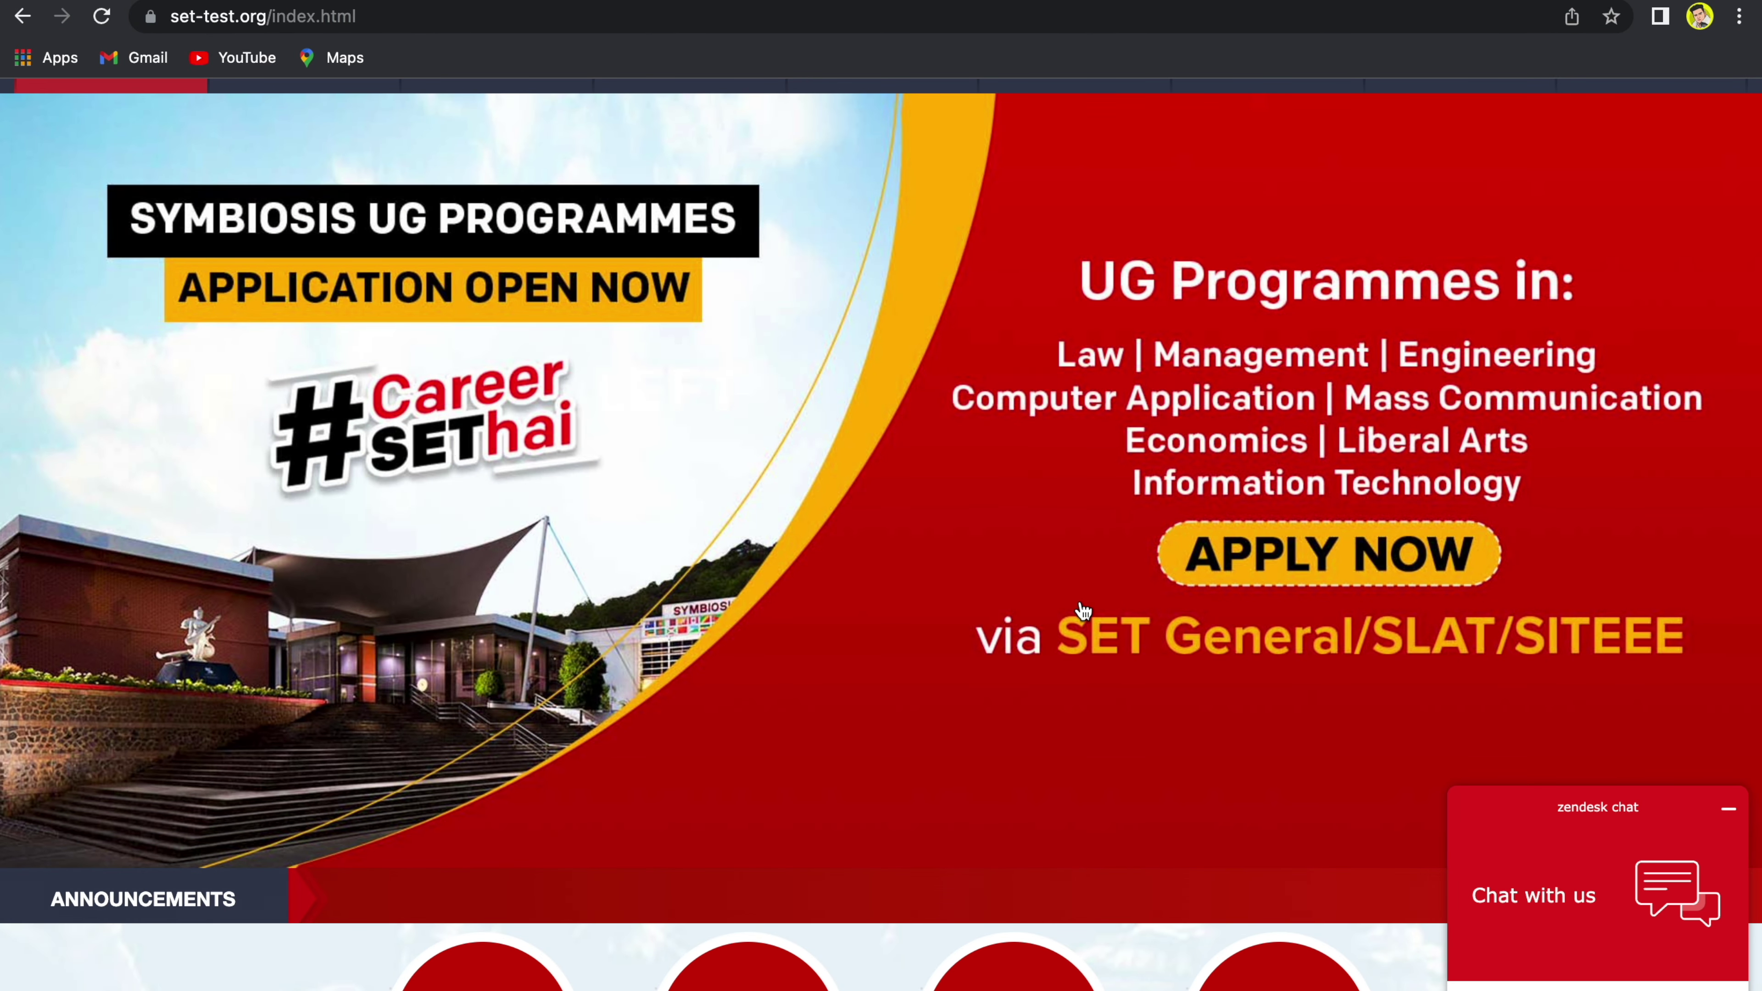
{"action": "scroll", "coordinate": [912, 648], "scroll_direction": "up", "scroll_amount": 2}
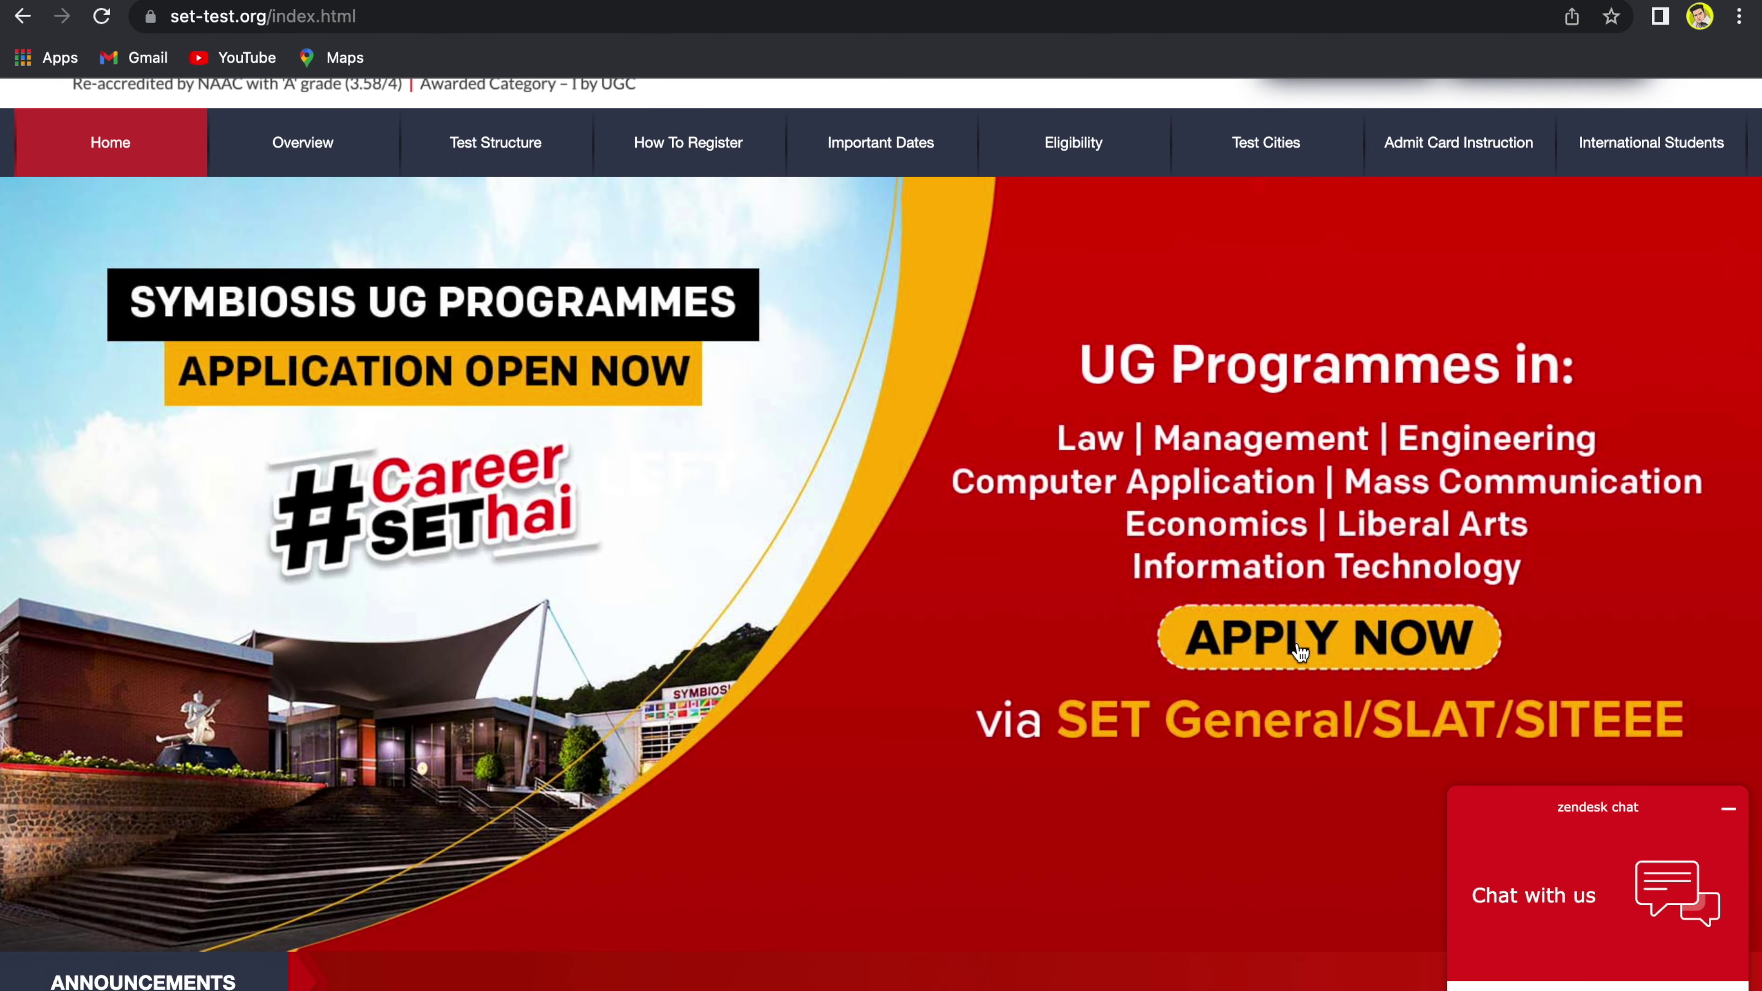
{"action": "left_click", "coordinate": [1294, 647]}
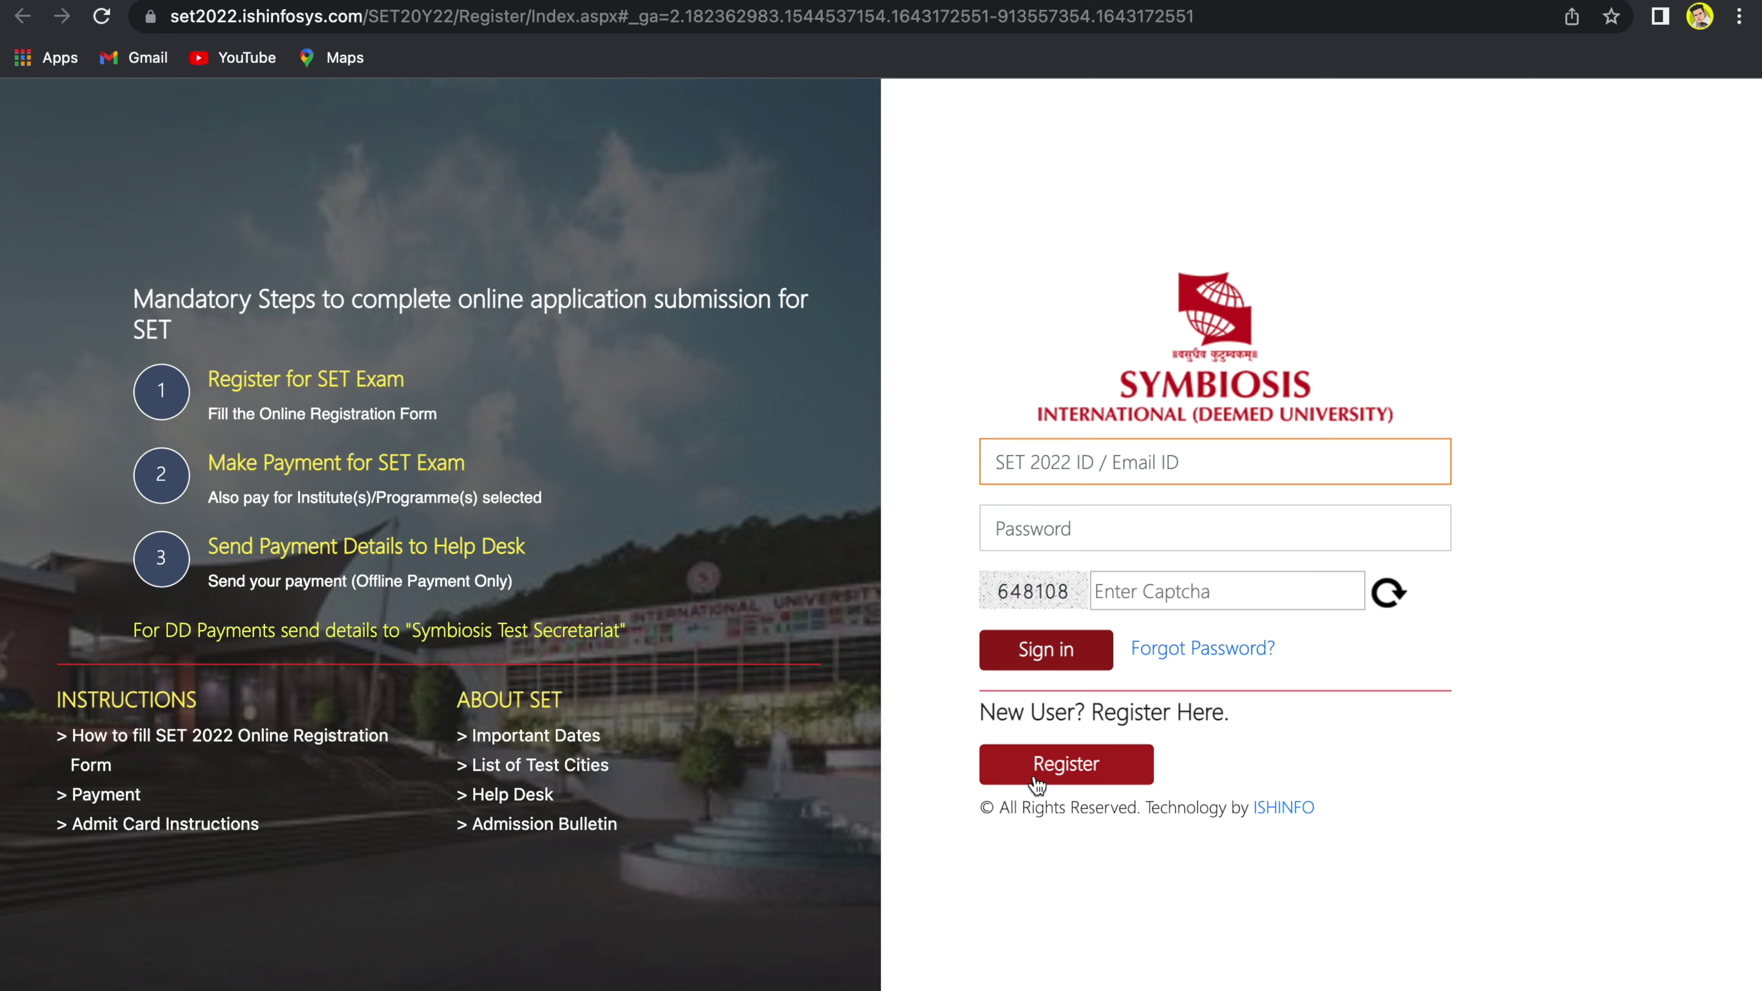
Step: Register as a new user, read the full terms and conditions, and agree to them
{"action": "left_click", "coordinate": [1061, 767]}
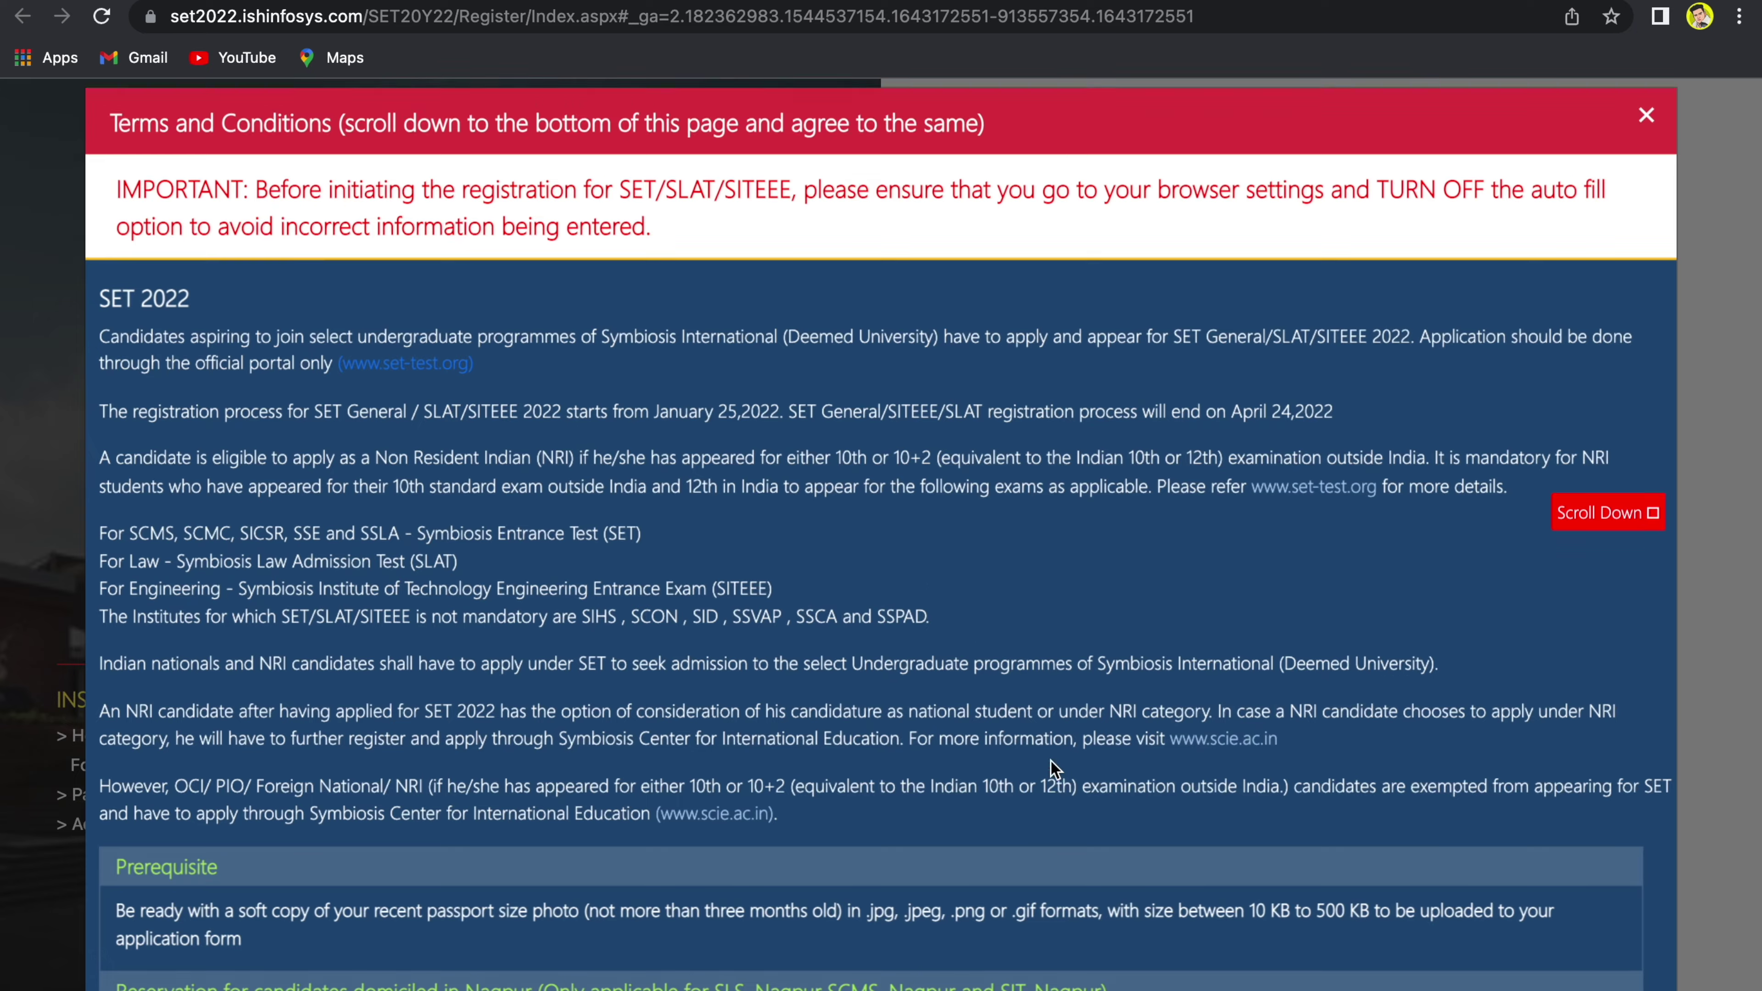
{"action": "scroll", "coordinate": [767, 843], "scroll_direction": "down", "scroll_amount": 15}
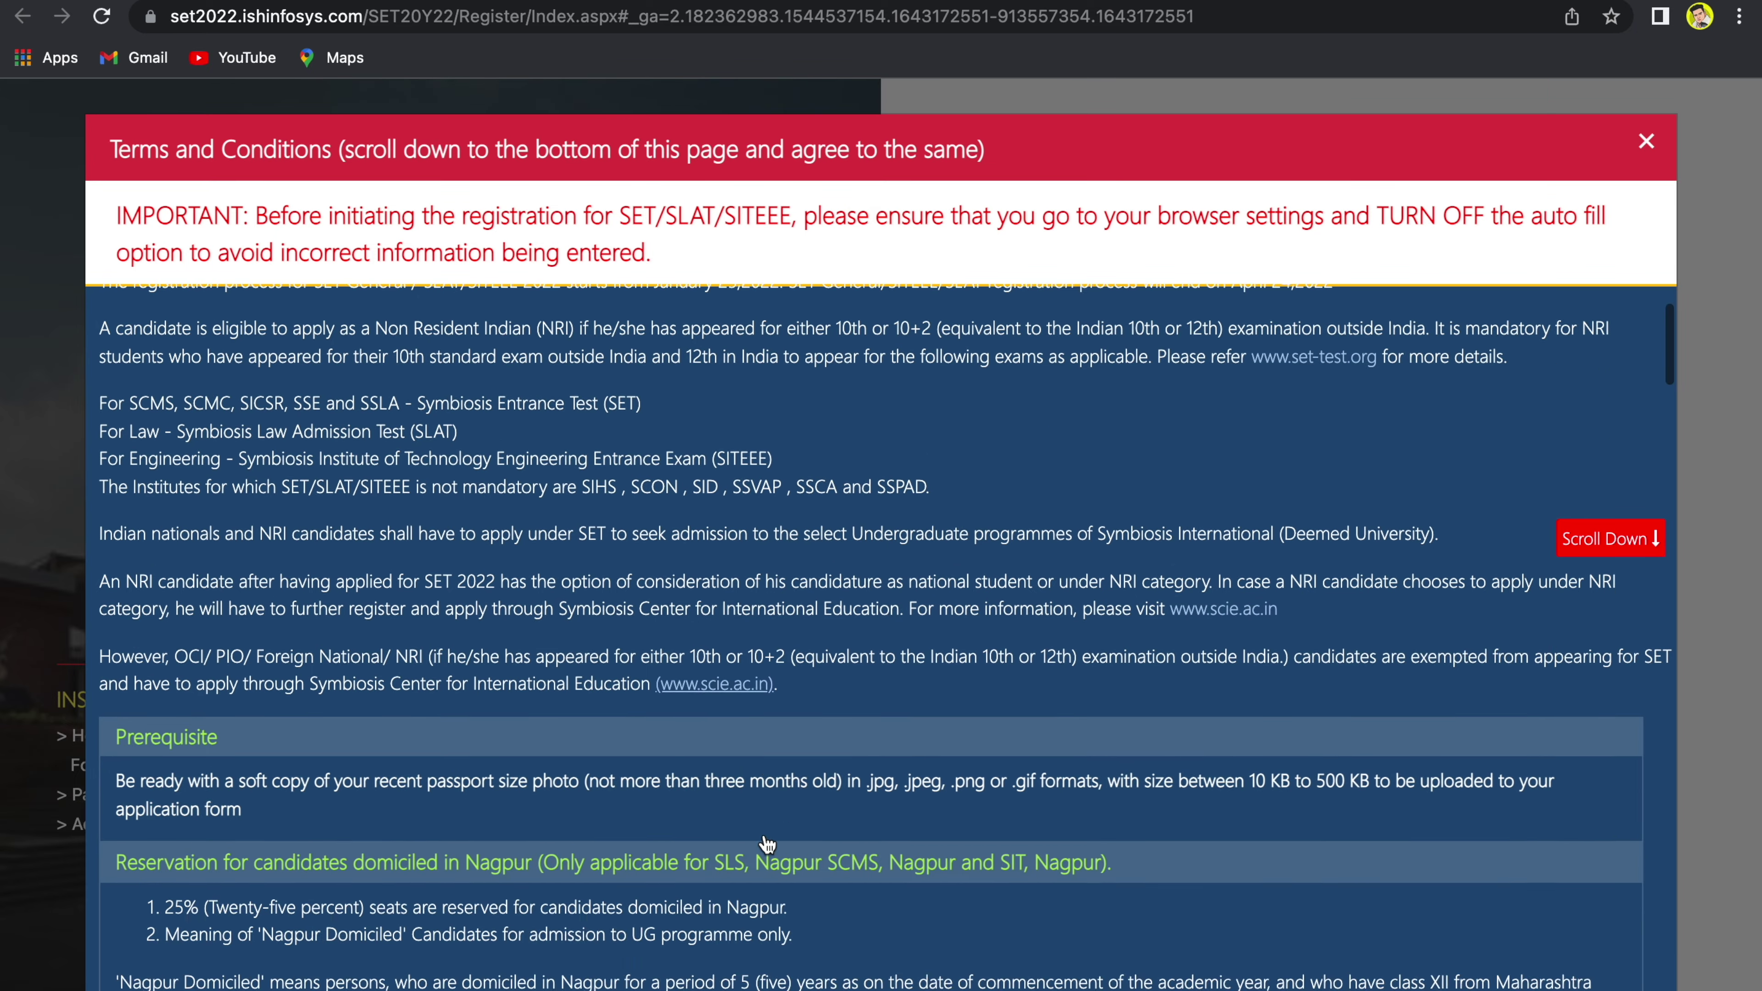
{"action": "scroll", "coordinate": [767, 843], "scroll_direction": "down", "scroll_amount": 15}
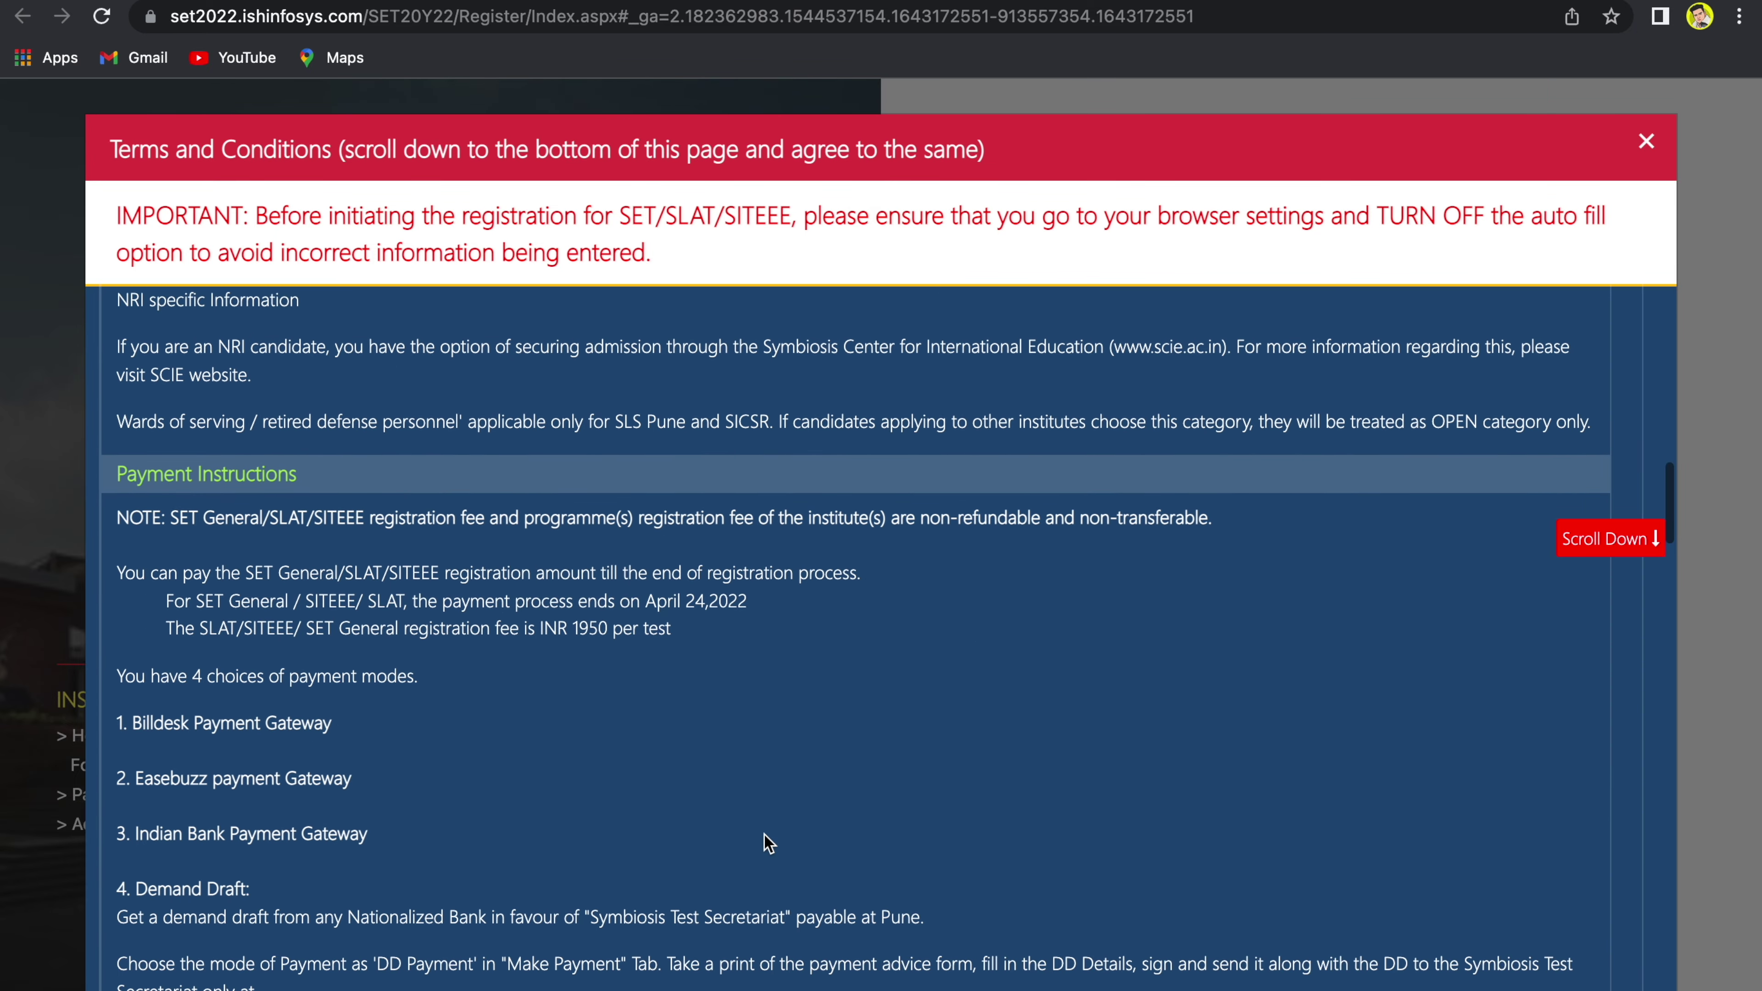
{"action": "scroll", "coordinate": [764, 834], "scroll_direction": "down", "scroll_amount": 15}
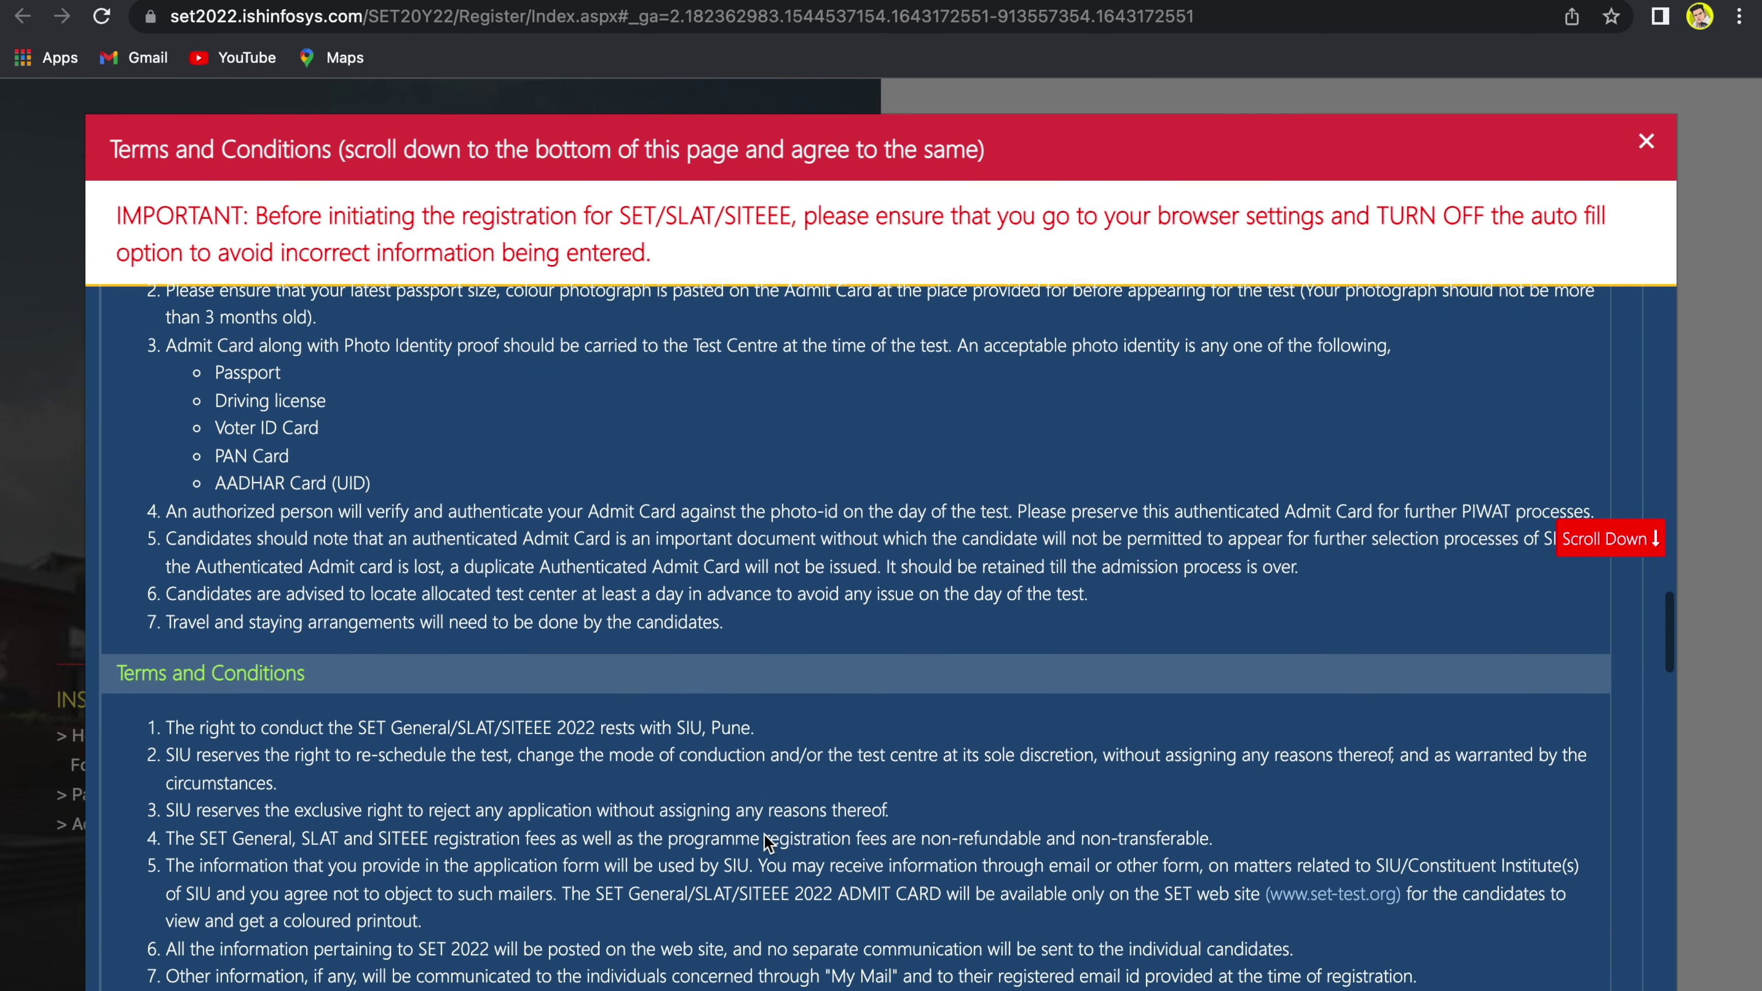
{"action": "scroll", "coordinate": [767, 844], "scroll_direction": "down", "scroll_amount": 2}
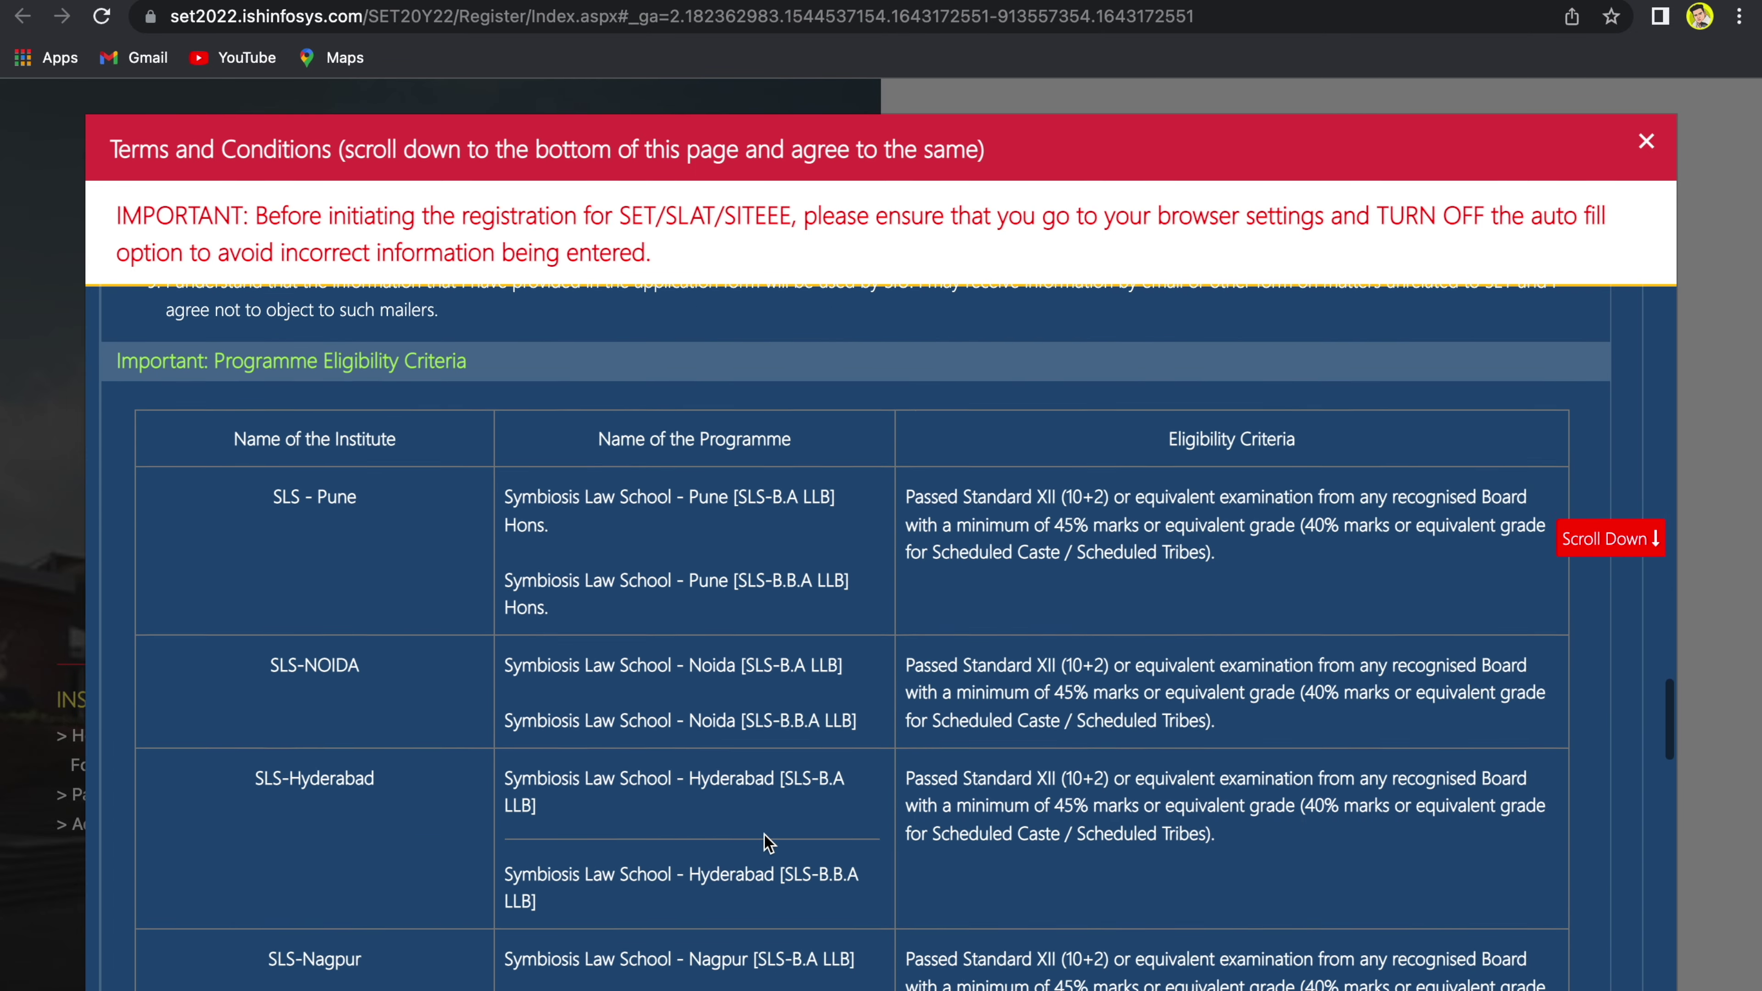
{"action": "scroll", "coordinate": [402, 760], "scroll_direction": "down", "scroll_amount": 2}
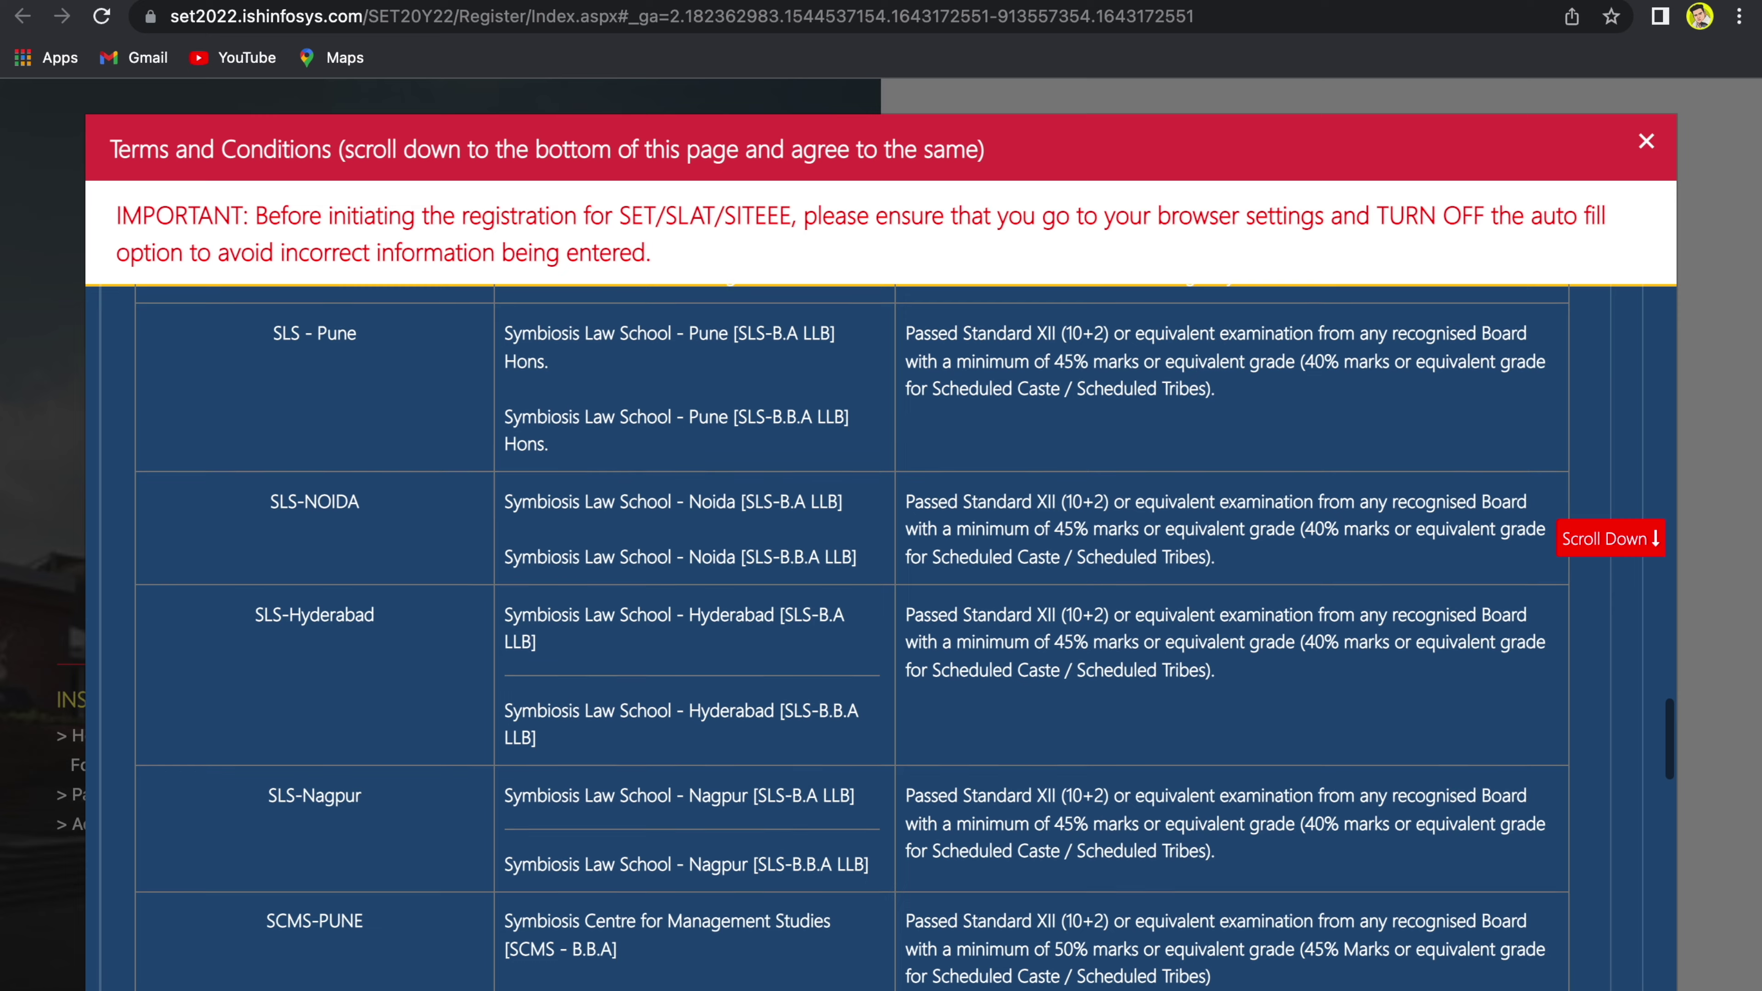
{"action": "scroll", "coordinate": [262, 478], "scroll_direction": "up", "scroll_amount": 3}
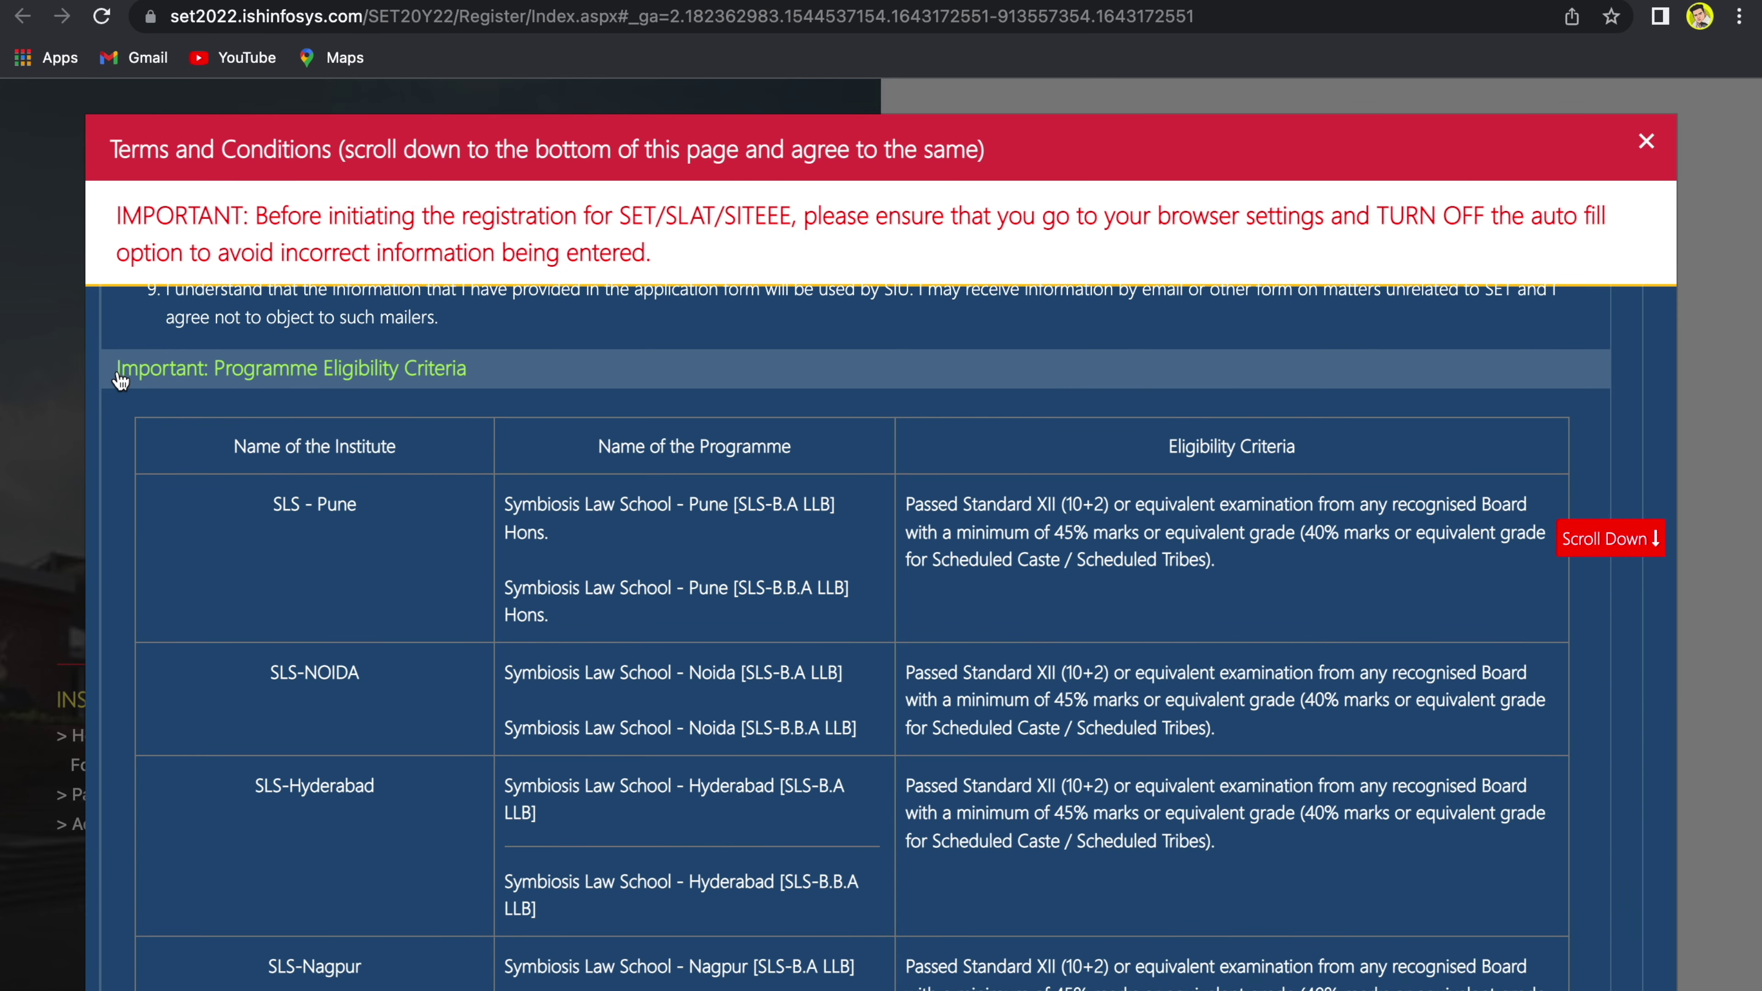
{"action": "scroll", "coordinate": [555, 710], "scroll_direction": "down", "scroll_amount": 1}
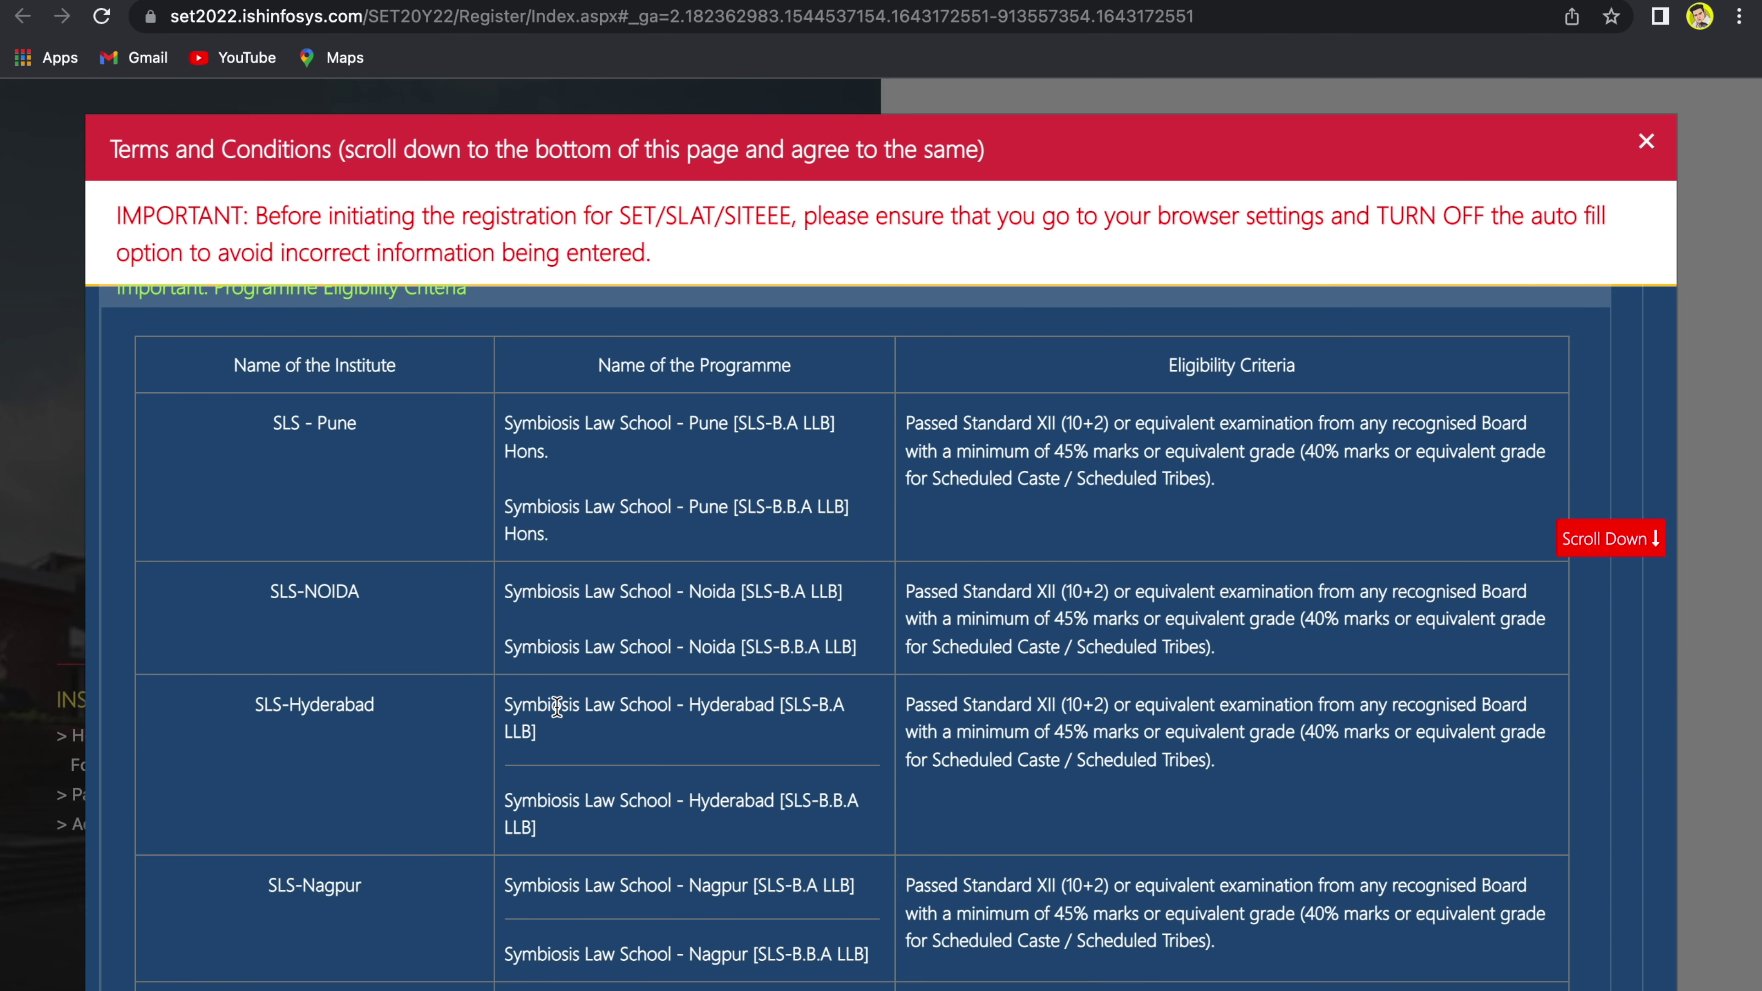
{"action": "scroll", "coordinate": [556, 707], "scroll_direction": "down", "scroll_amount": 1}
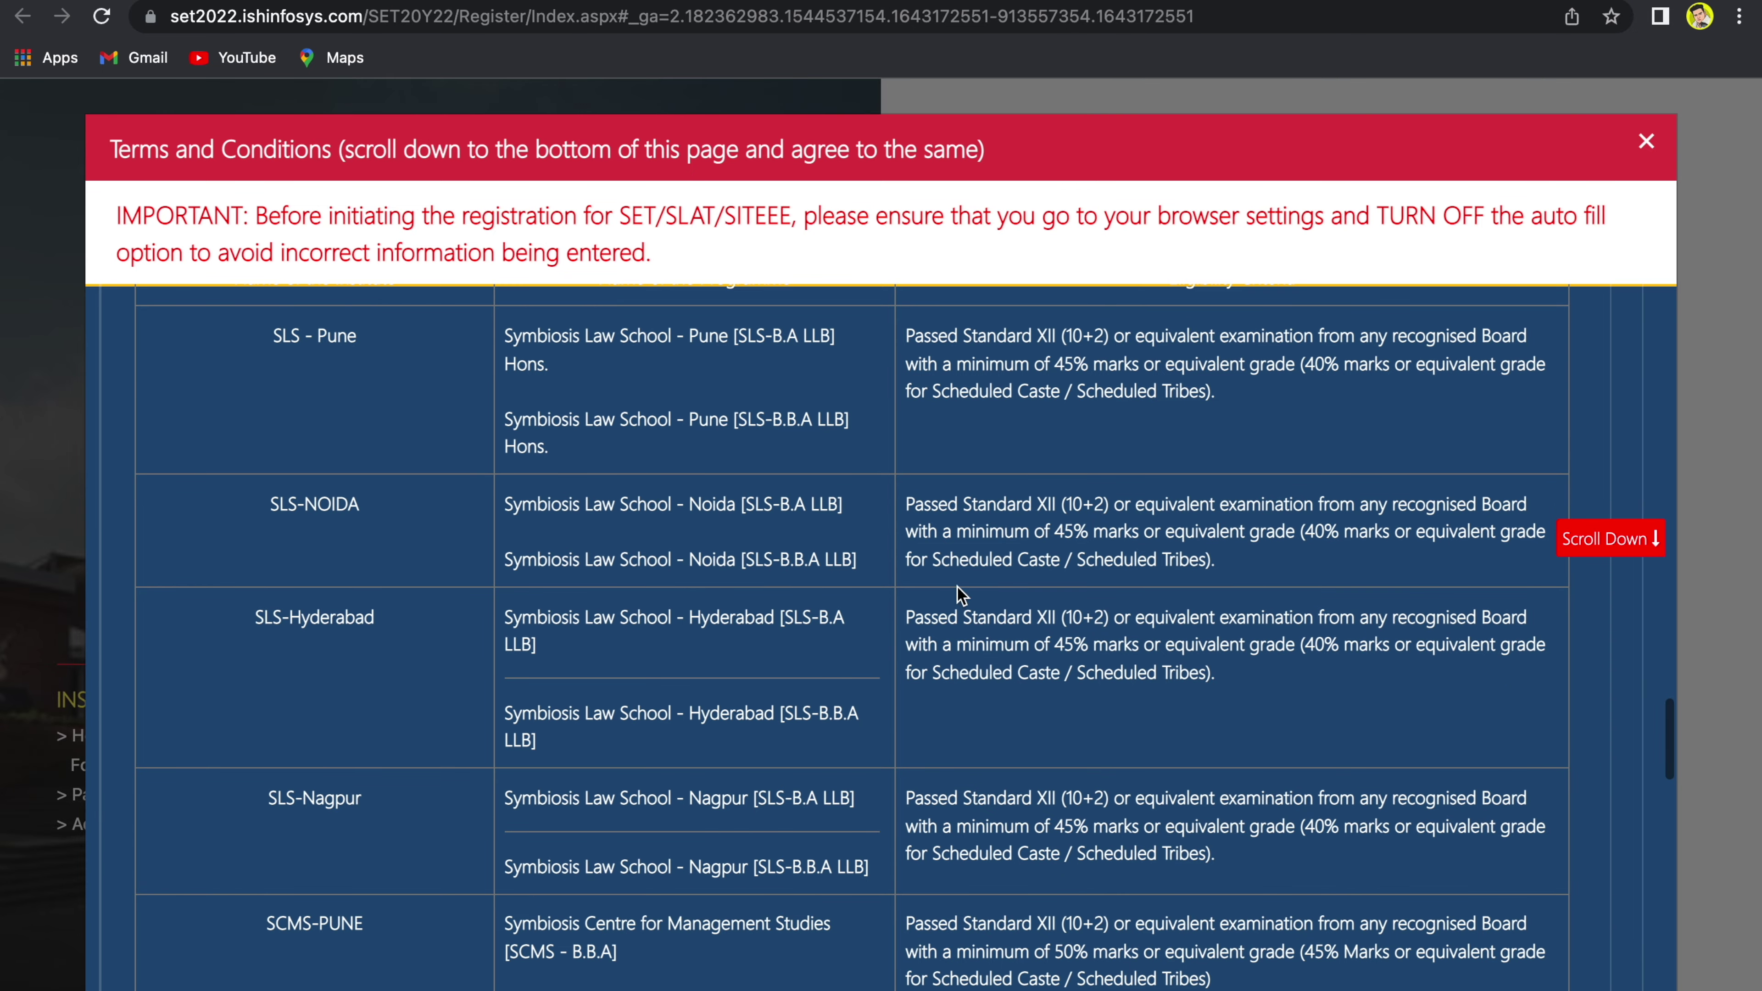
{"action": "scroll", "coordinate": [767, 774], "scroll_direction": "down", "scroll_amount": 1}
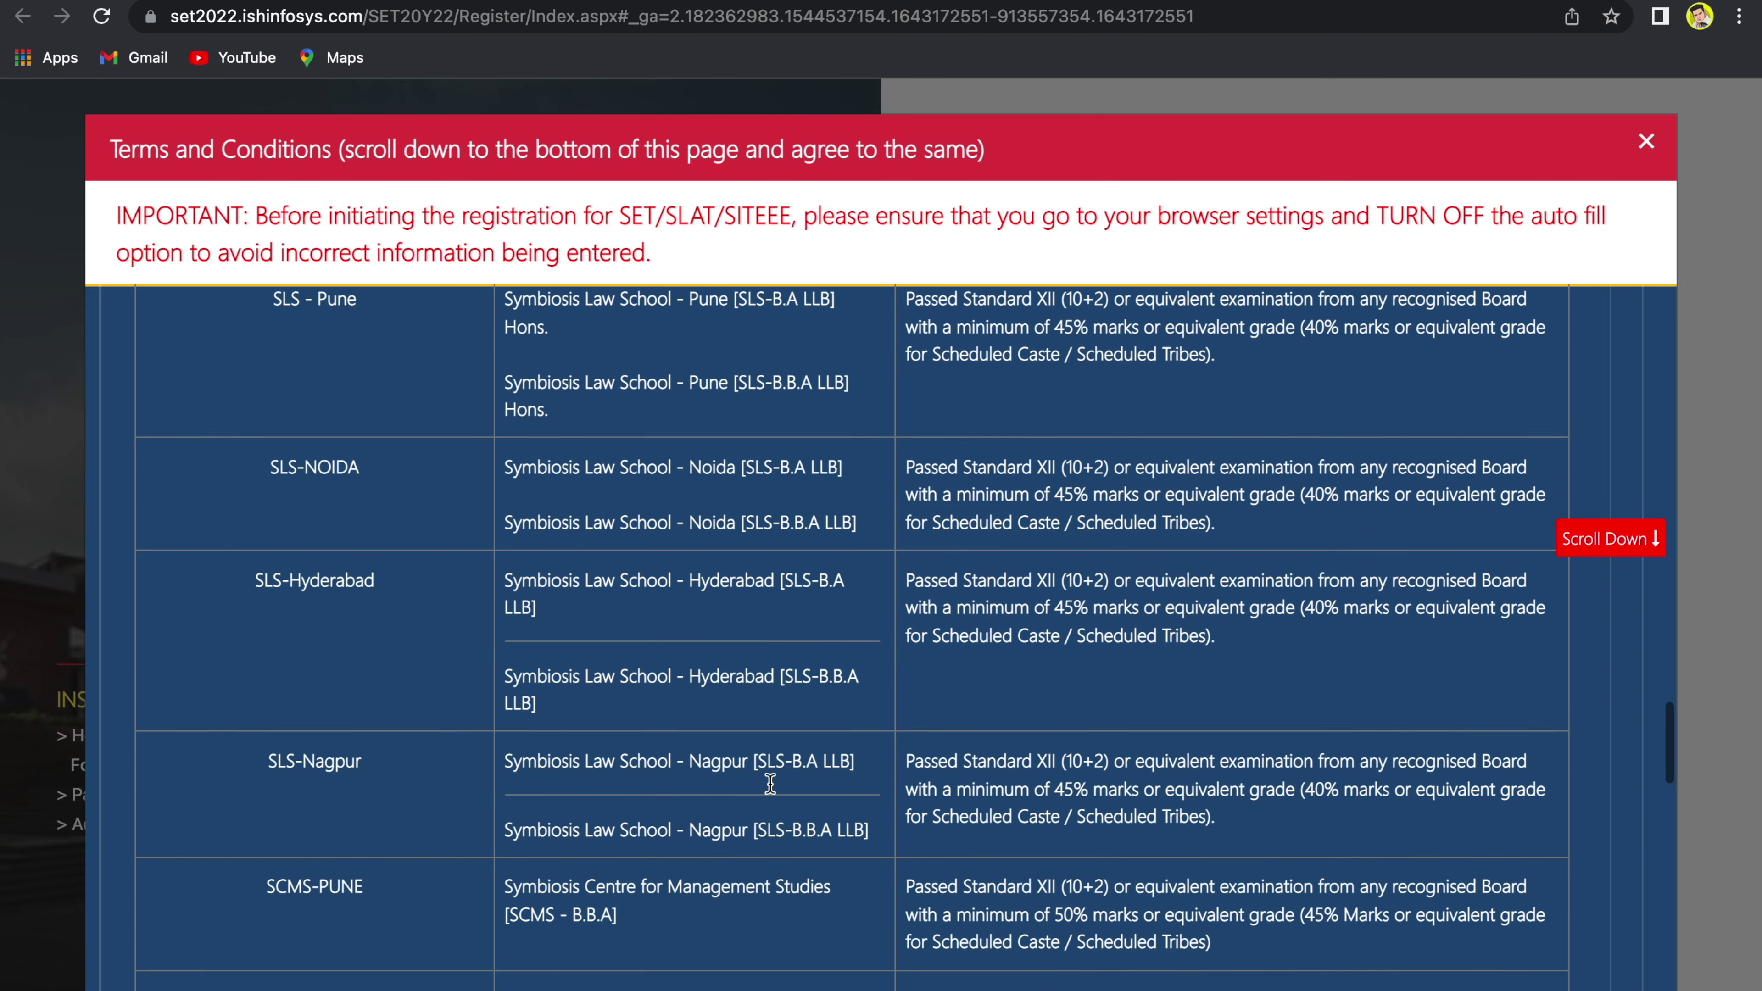
{"action": "scroll", "coordinate": [770, 784], "scroll_direction": "down", "scroll_amount": 6}
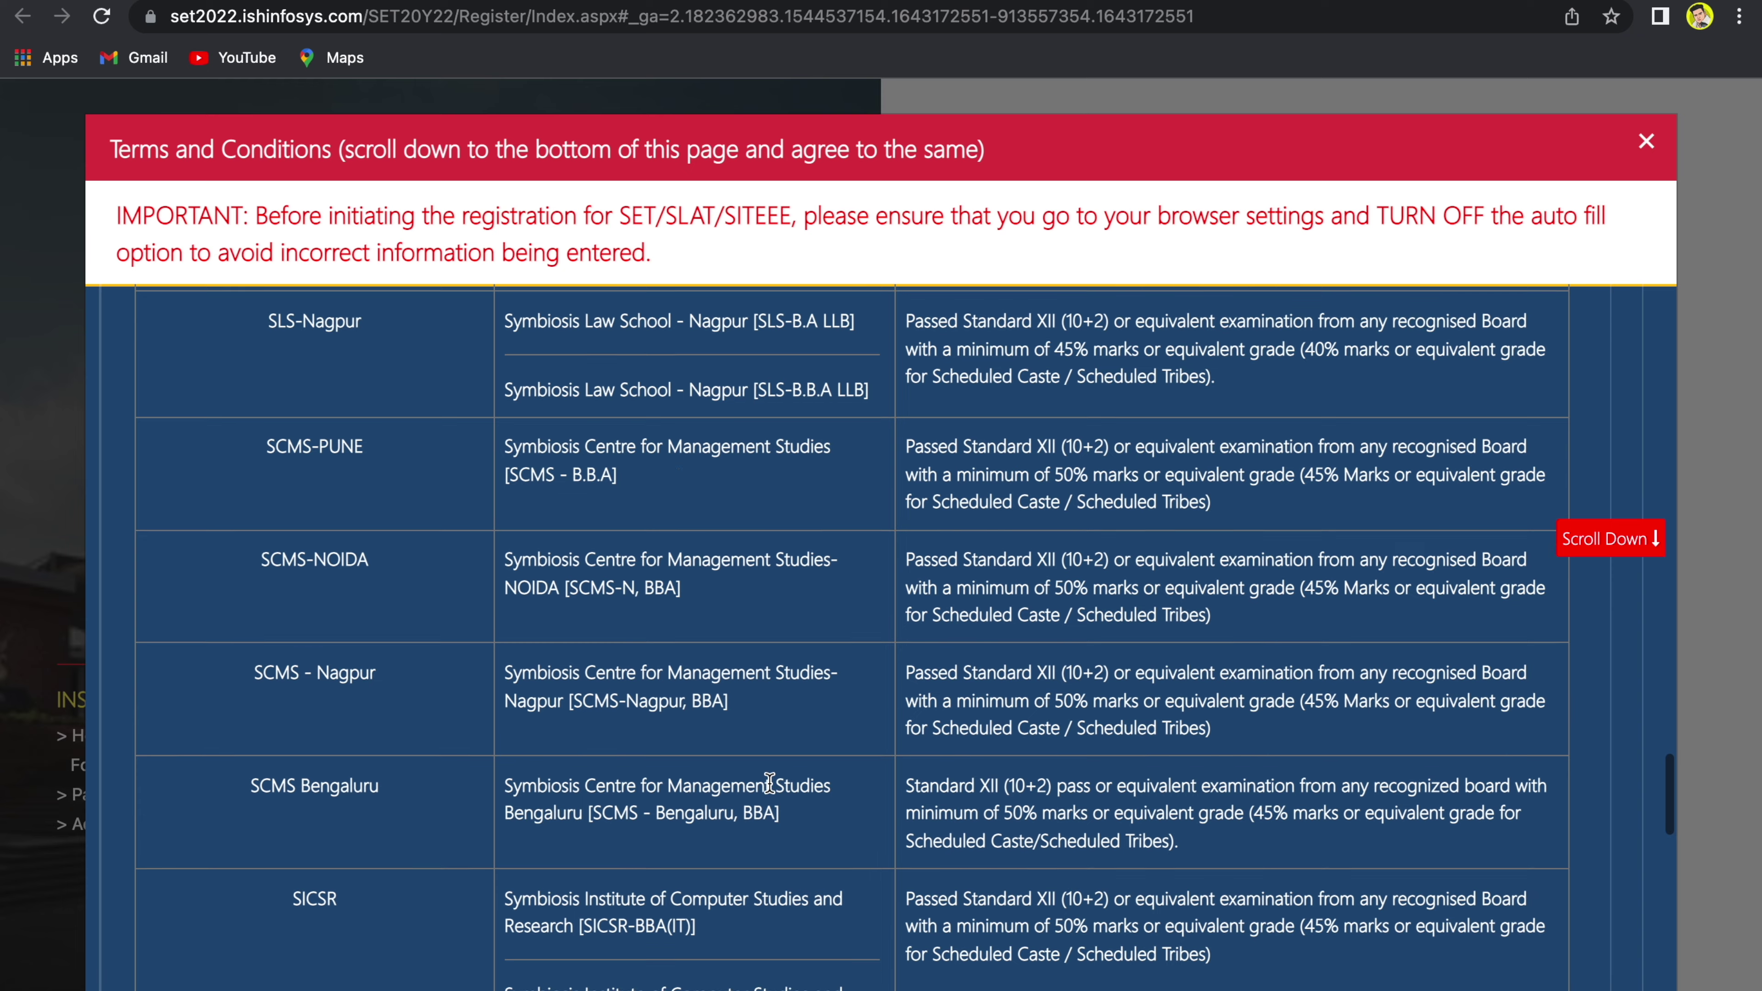
{"action": "scroll", "coordinate": [774, 791], "scroll_direction": "down", "scroll_amount": 2}
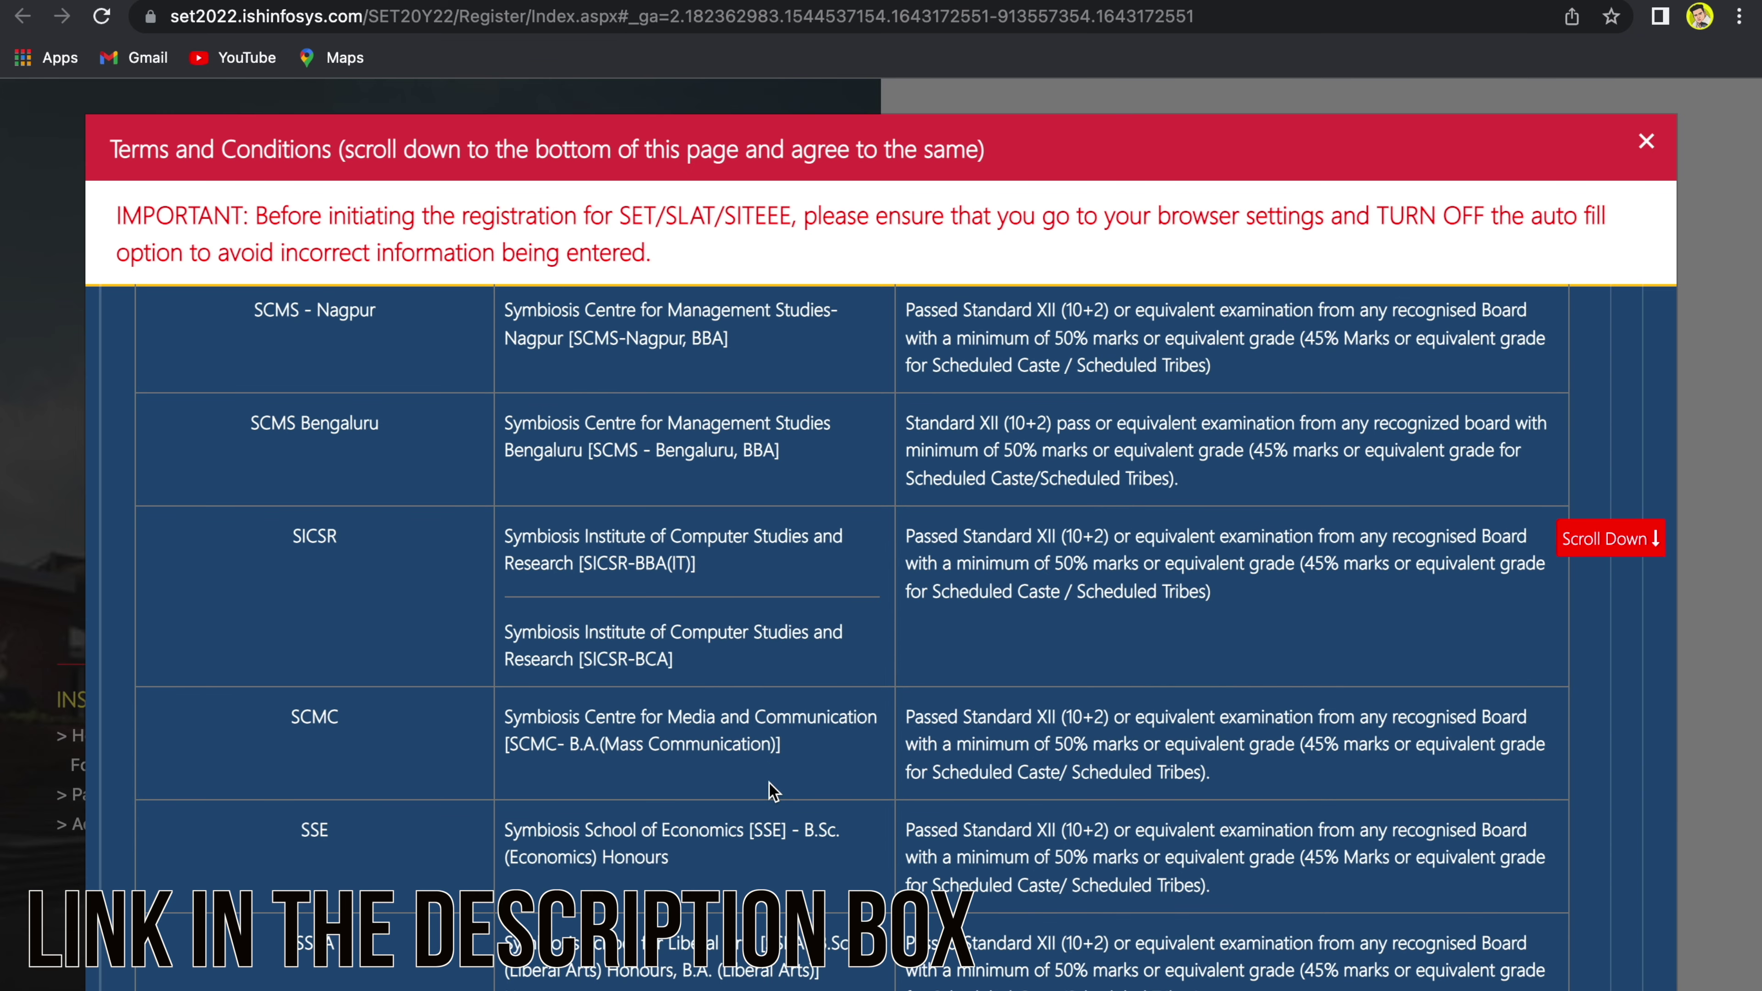
{"action": "scroll", "coordinate": [773, 791], "scroll_direction": "down", "scroll_amount": 2}
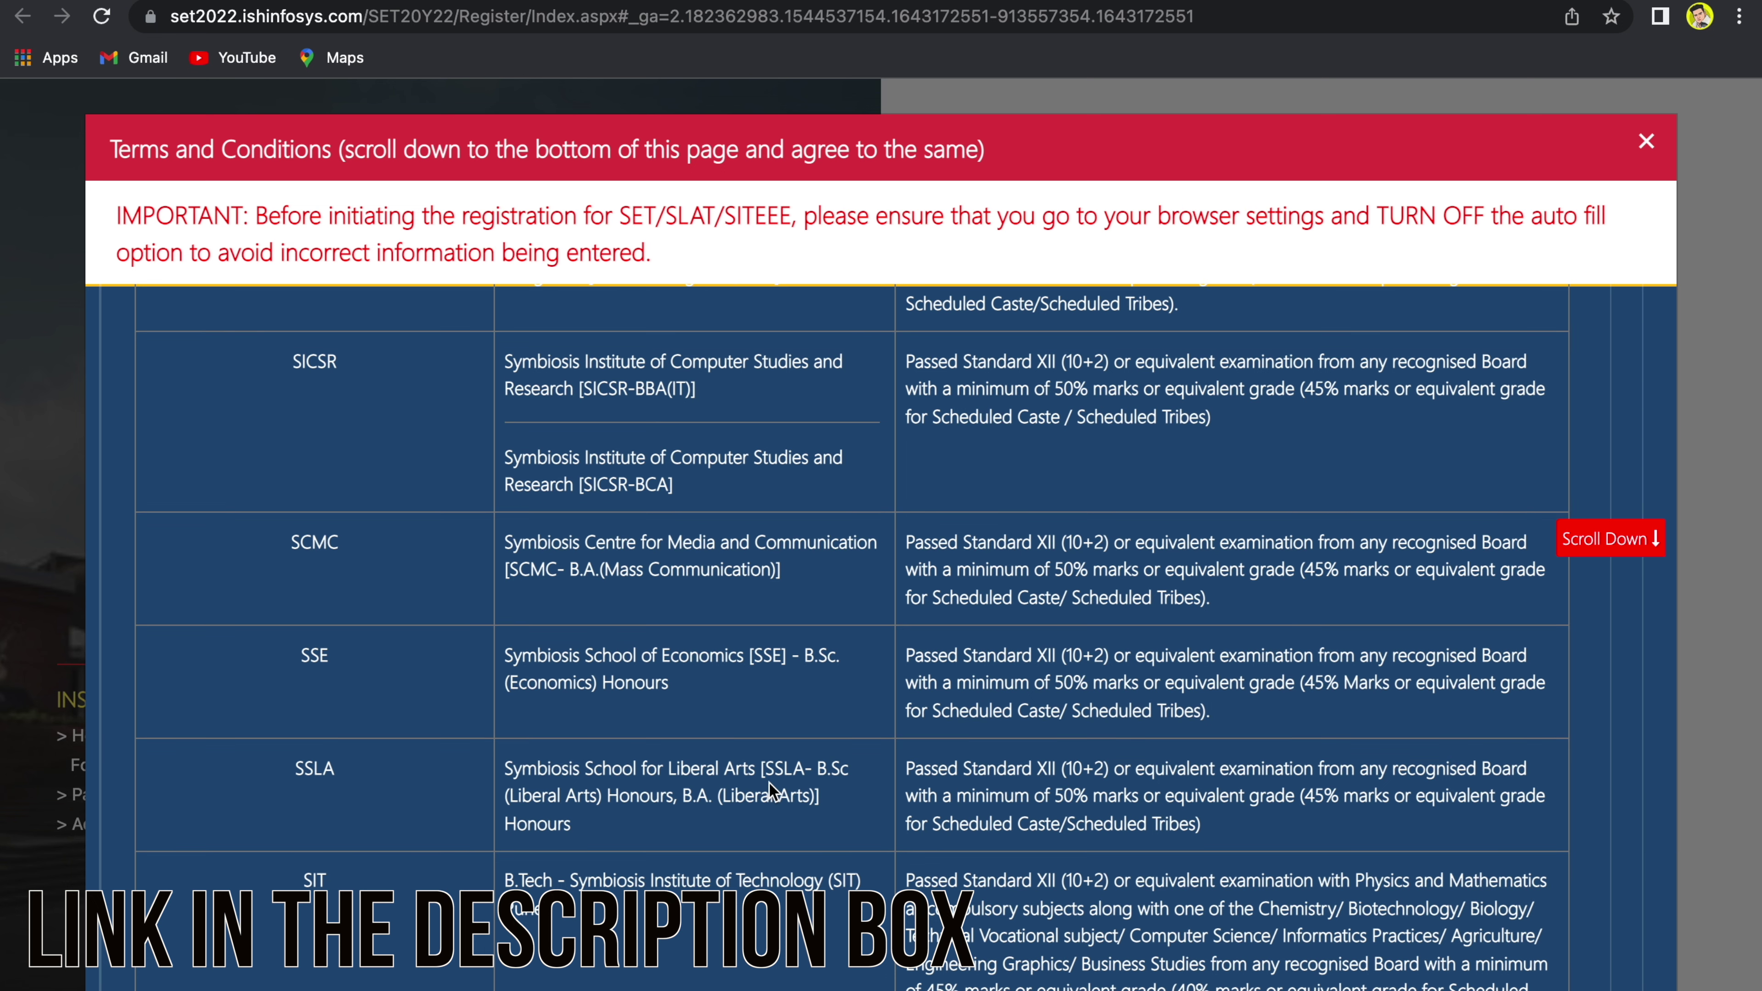
{"action": "scroll", "coordinate": [767, 783], "scroll_direction": "down", "scroll_amount": 3}
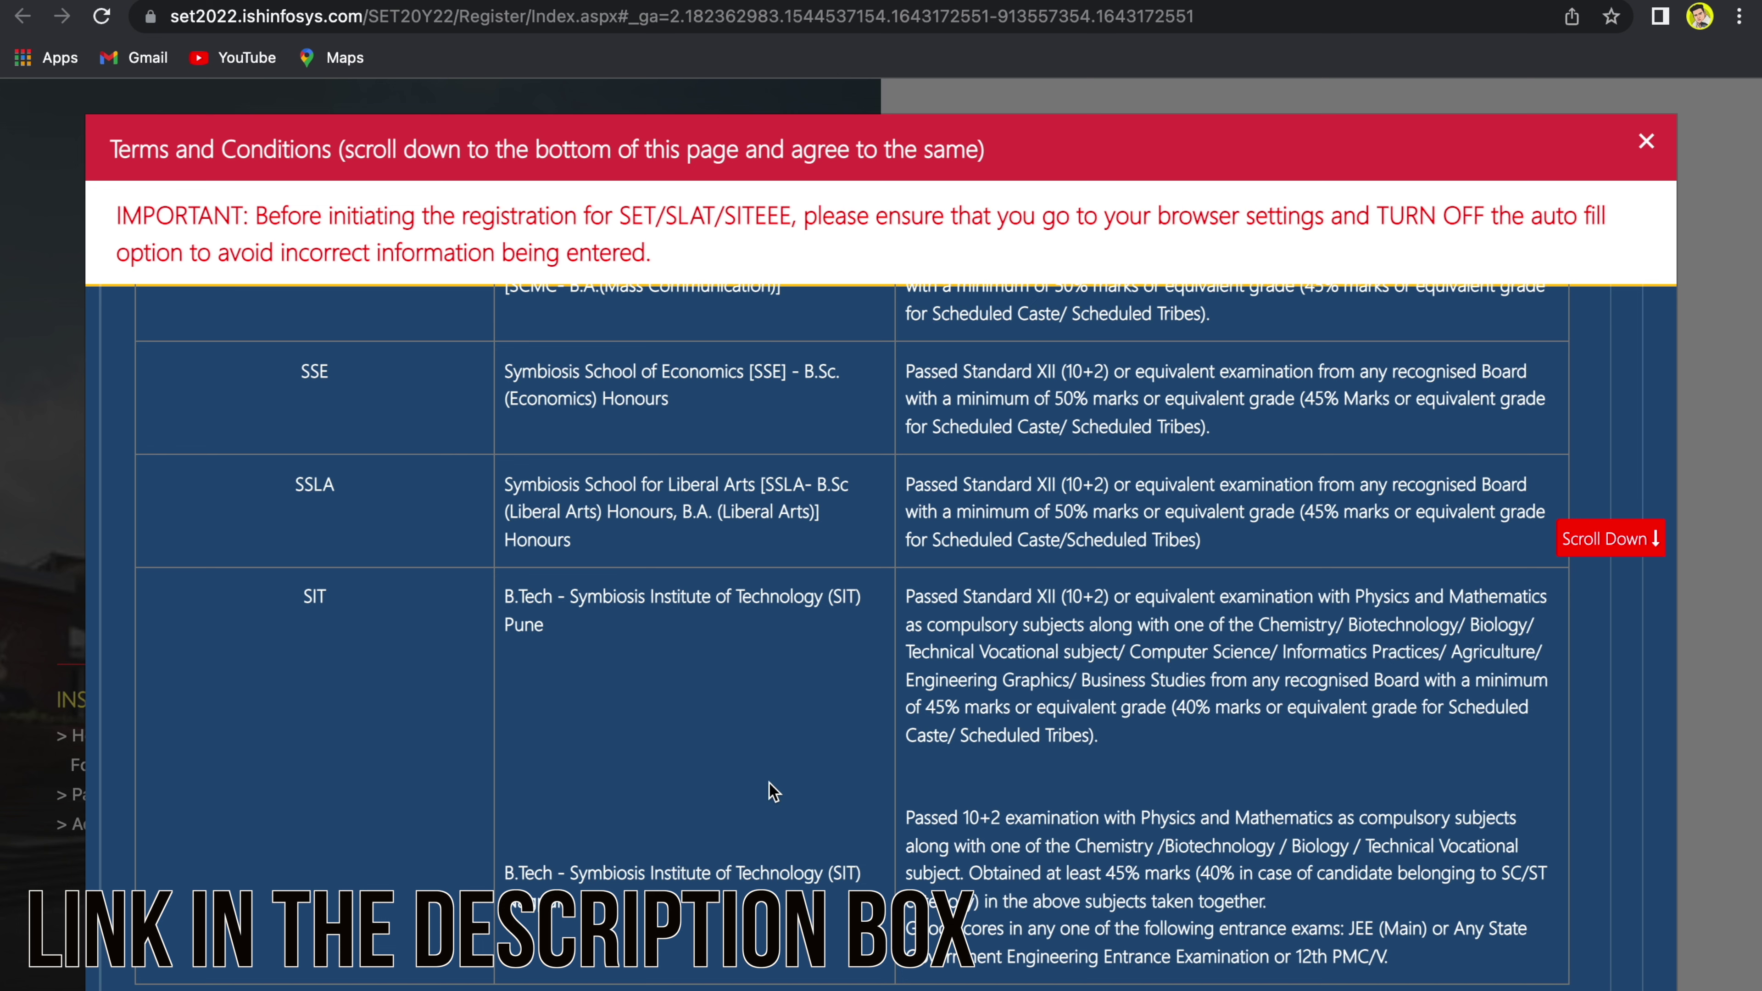
{"action": "scroll", "coordinate": [769, 784], "scroll_direction": "down", "scroll_amount": 15}
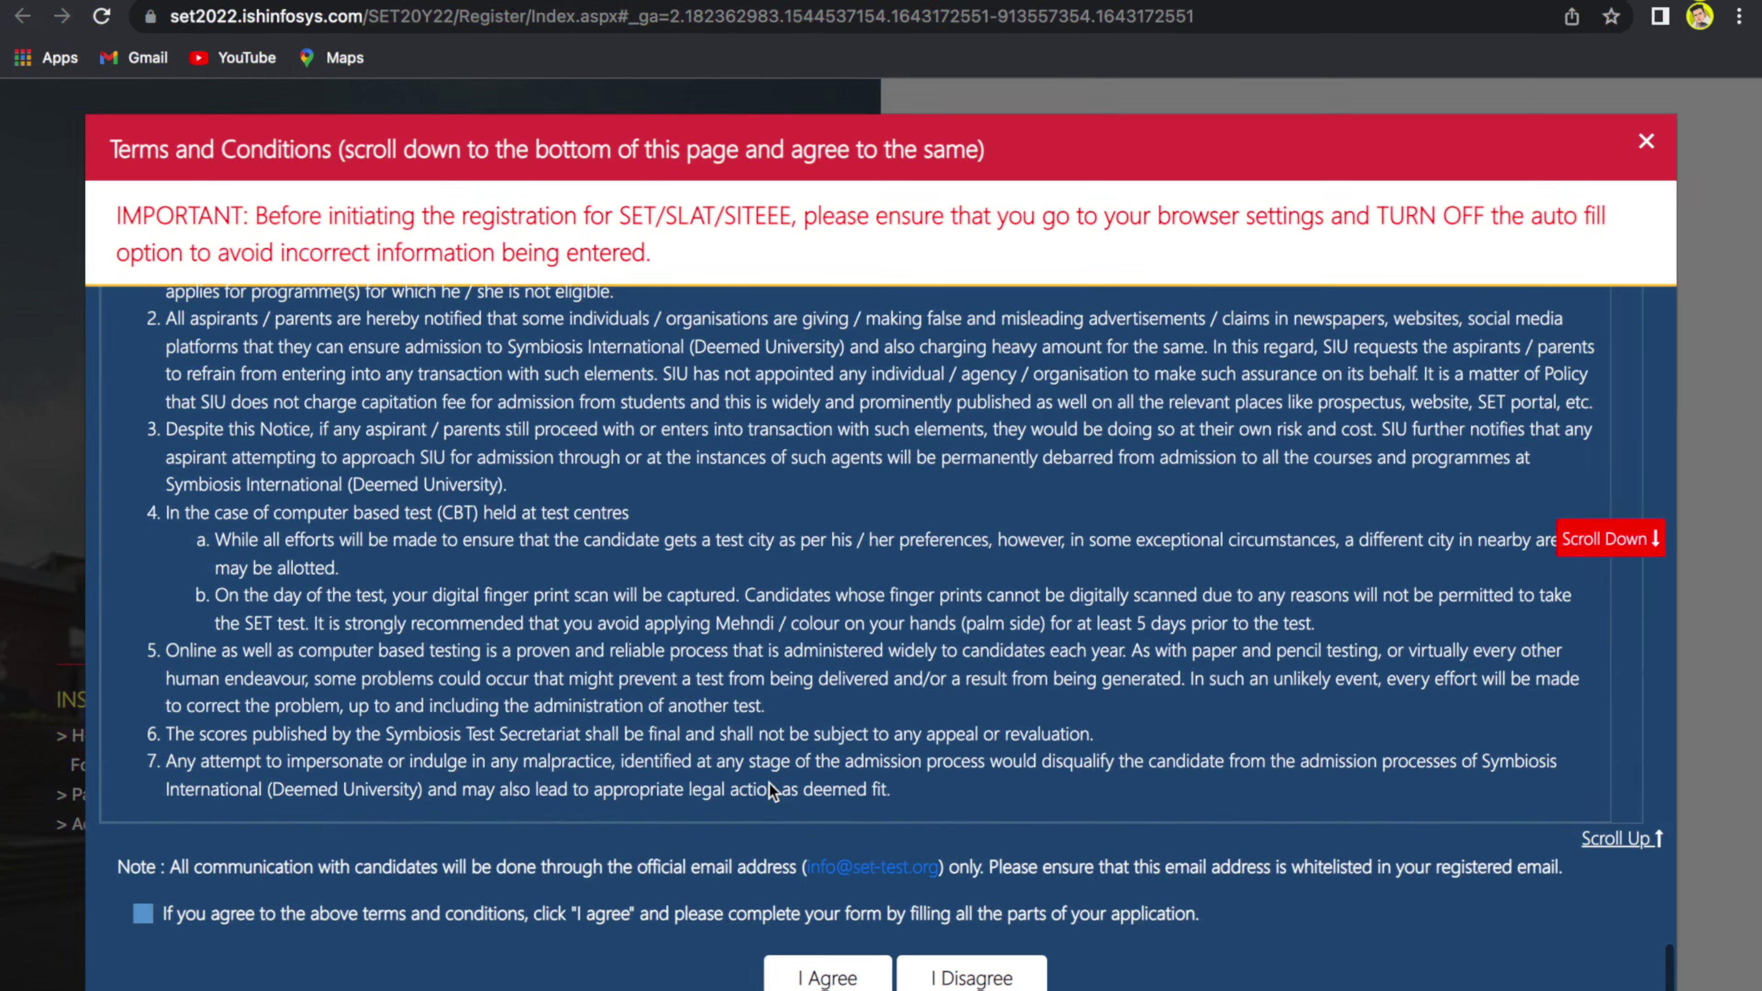
{"action": "left_click", "coordinate": [148, 916]}
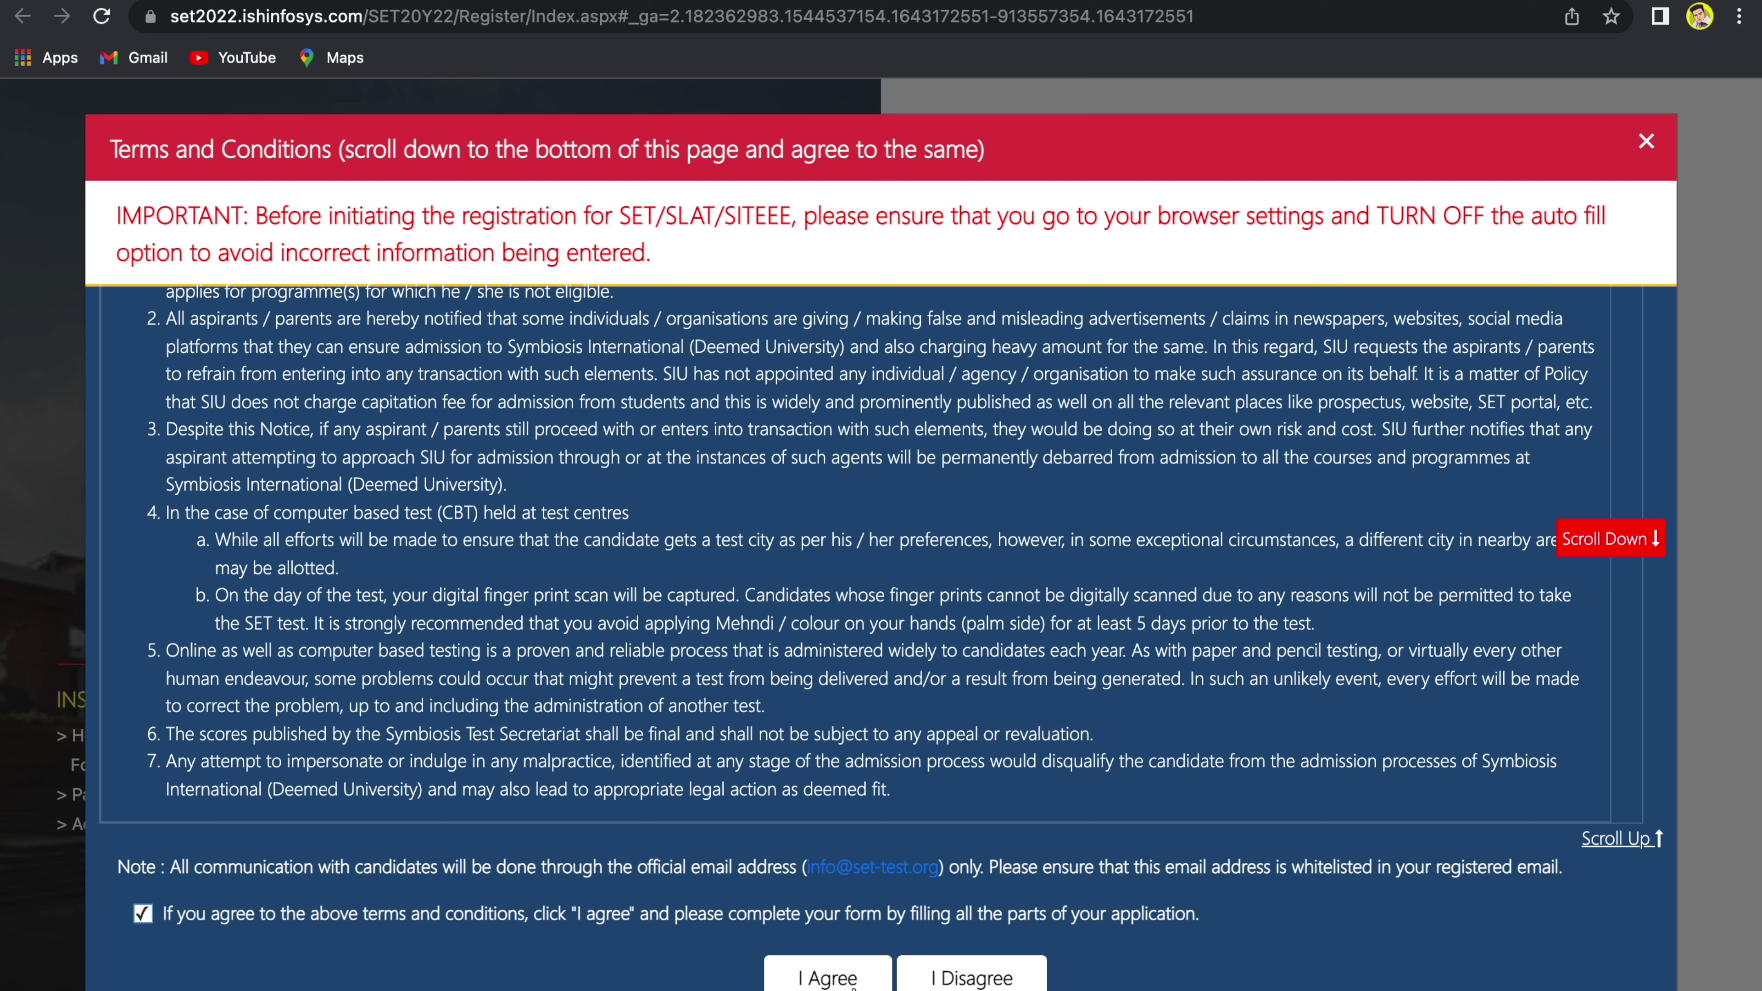
{"action": "left_click", "coordinate": [831, 981]}
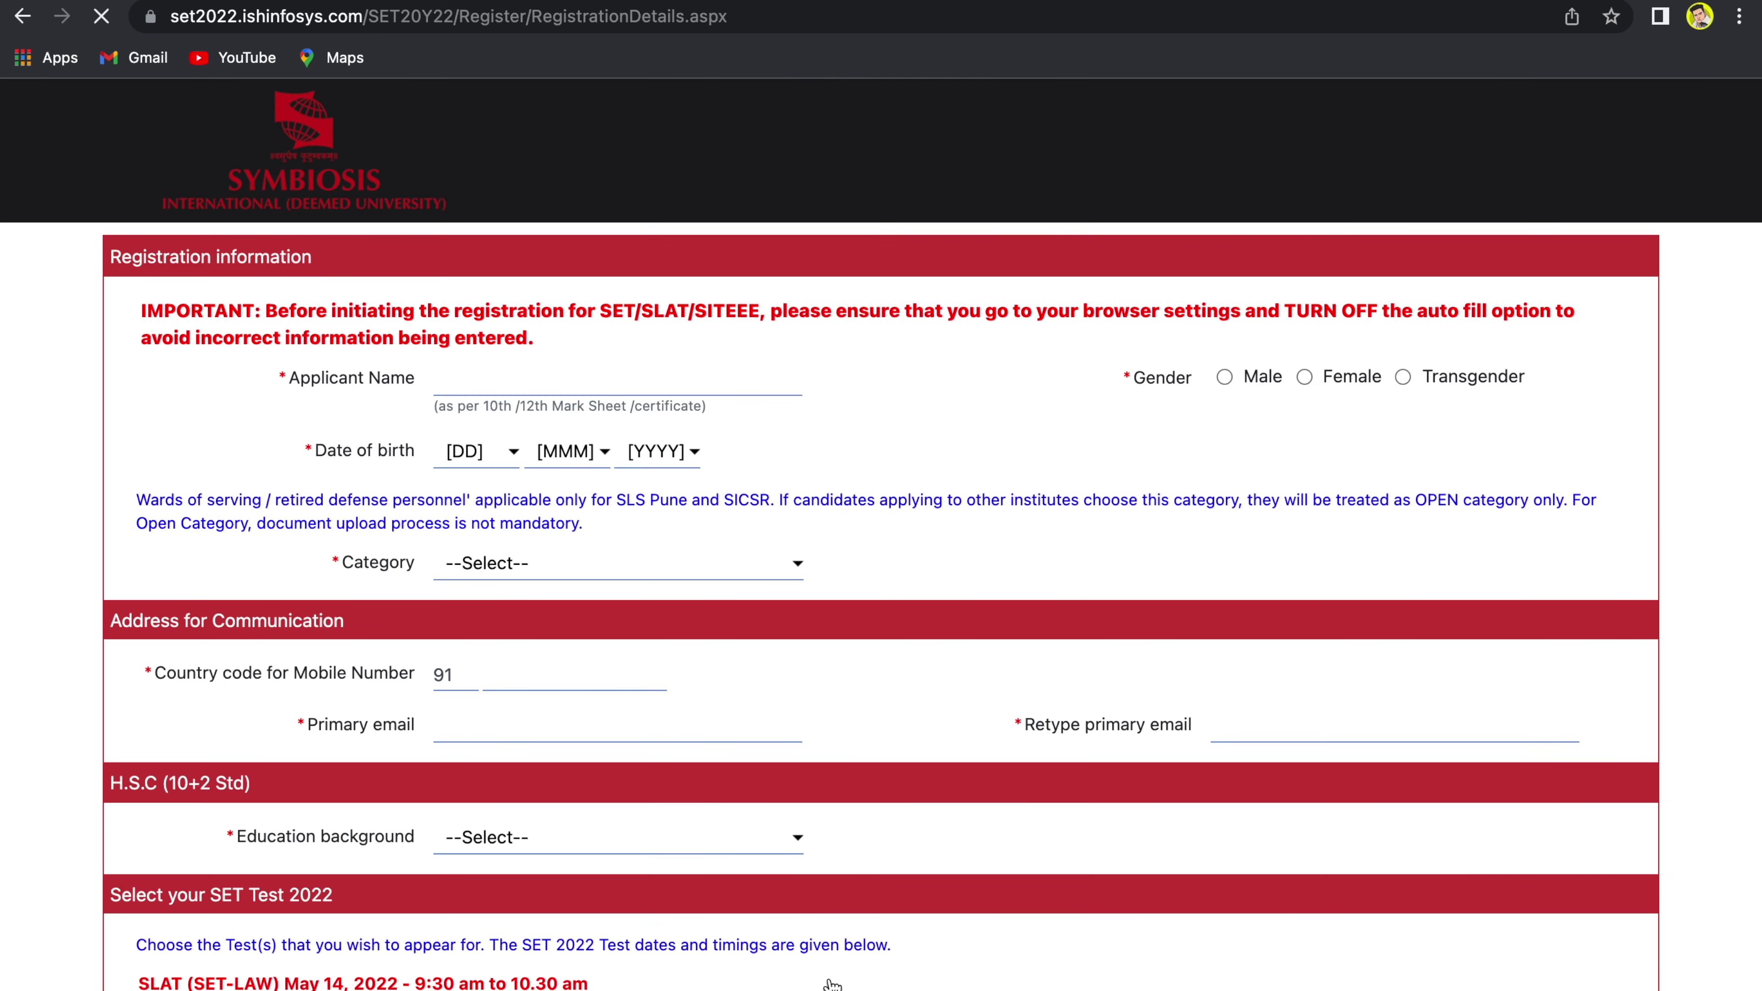
Step: Enter the applicant's full name and select Male as gender
{"action": "scroll", "coordinate": [891, 739], "scroll_direction": "down", "scroll_amount": 2}
{"action": "scroll", "coordinate": [890, 740], "scroll_direction": "down", "scroll_amount": 1}
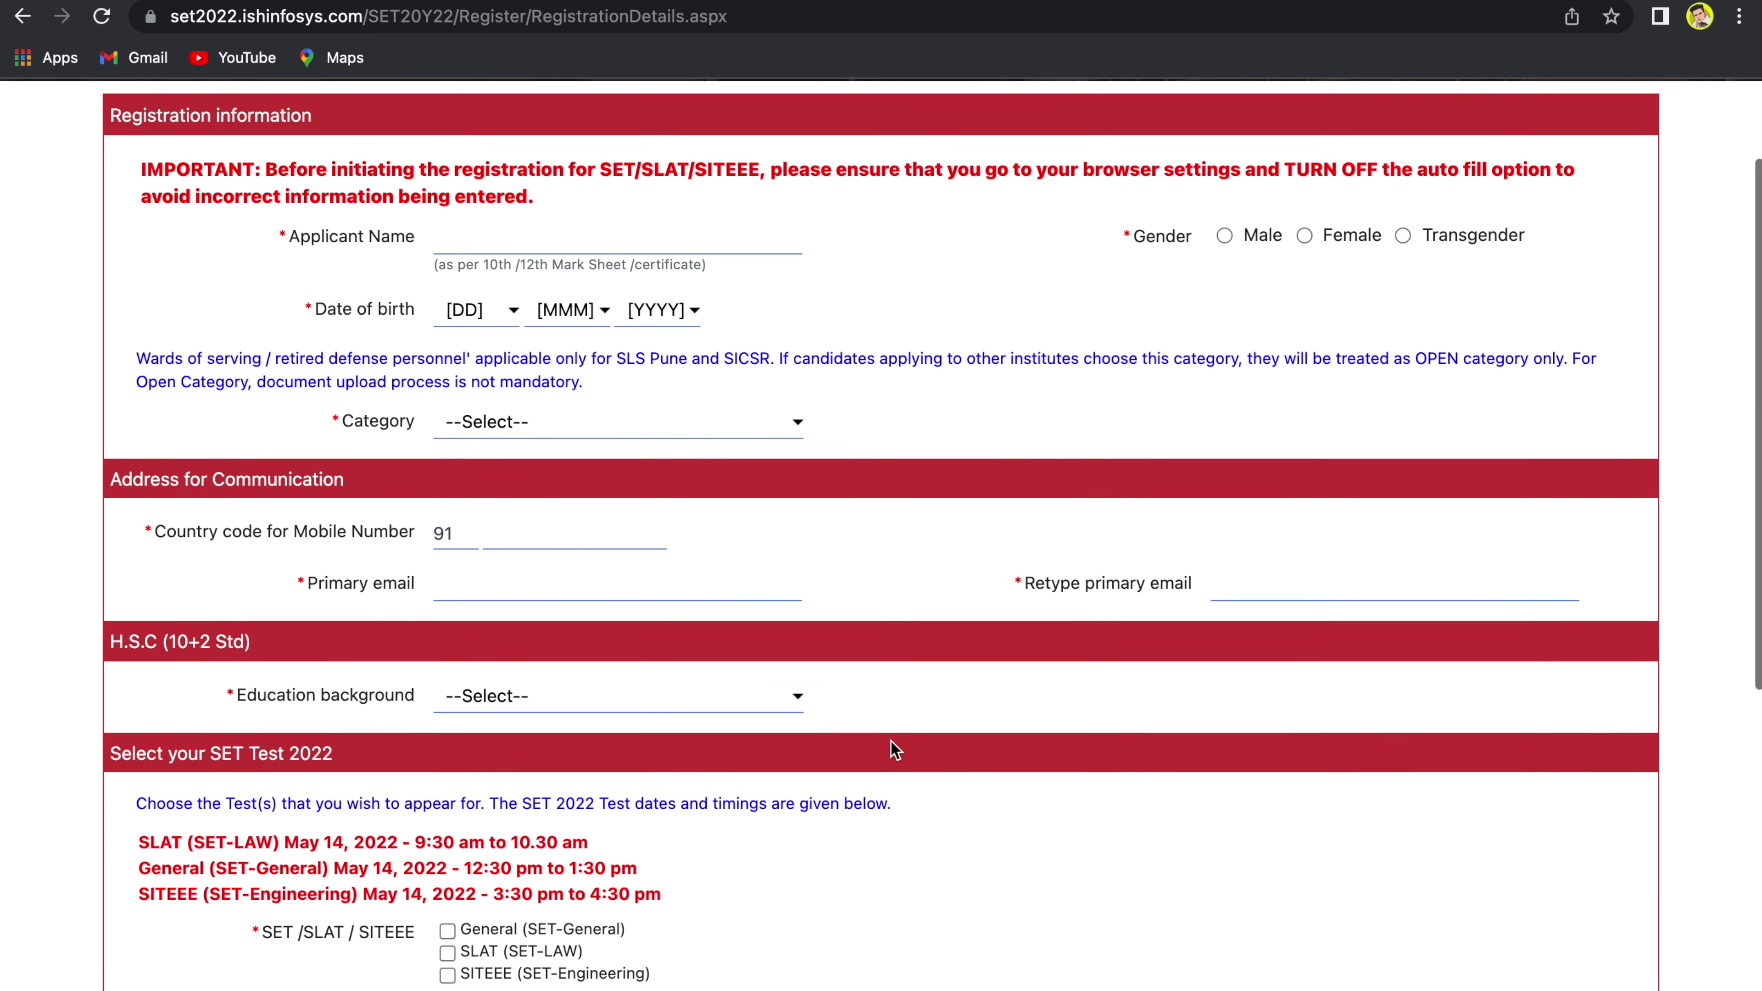
{"action": "scroll", "coordinate": [881, 616], "scroll_direction": "up", "scroll_amount": 2}
{"action": "scroll", "coordinate": [881, 615], "scroll_direction": "down", "scroll_amount": 1}
{"action": "left_click", "coordinate": [524, 321]}
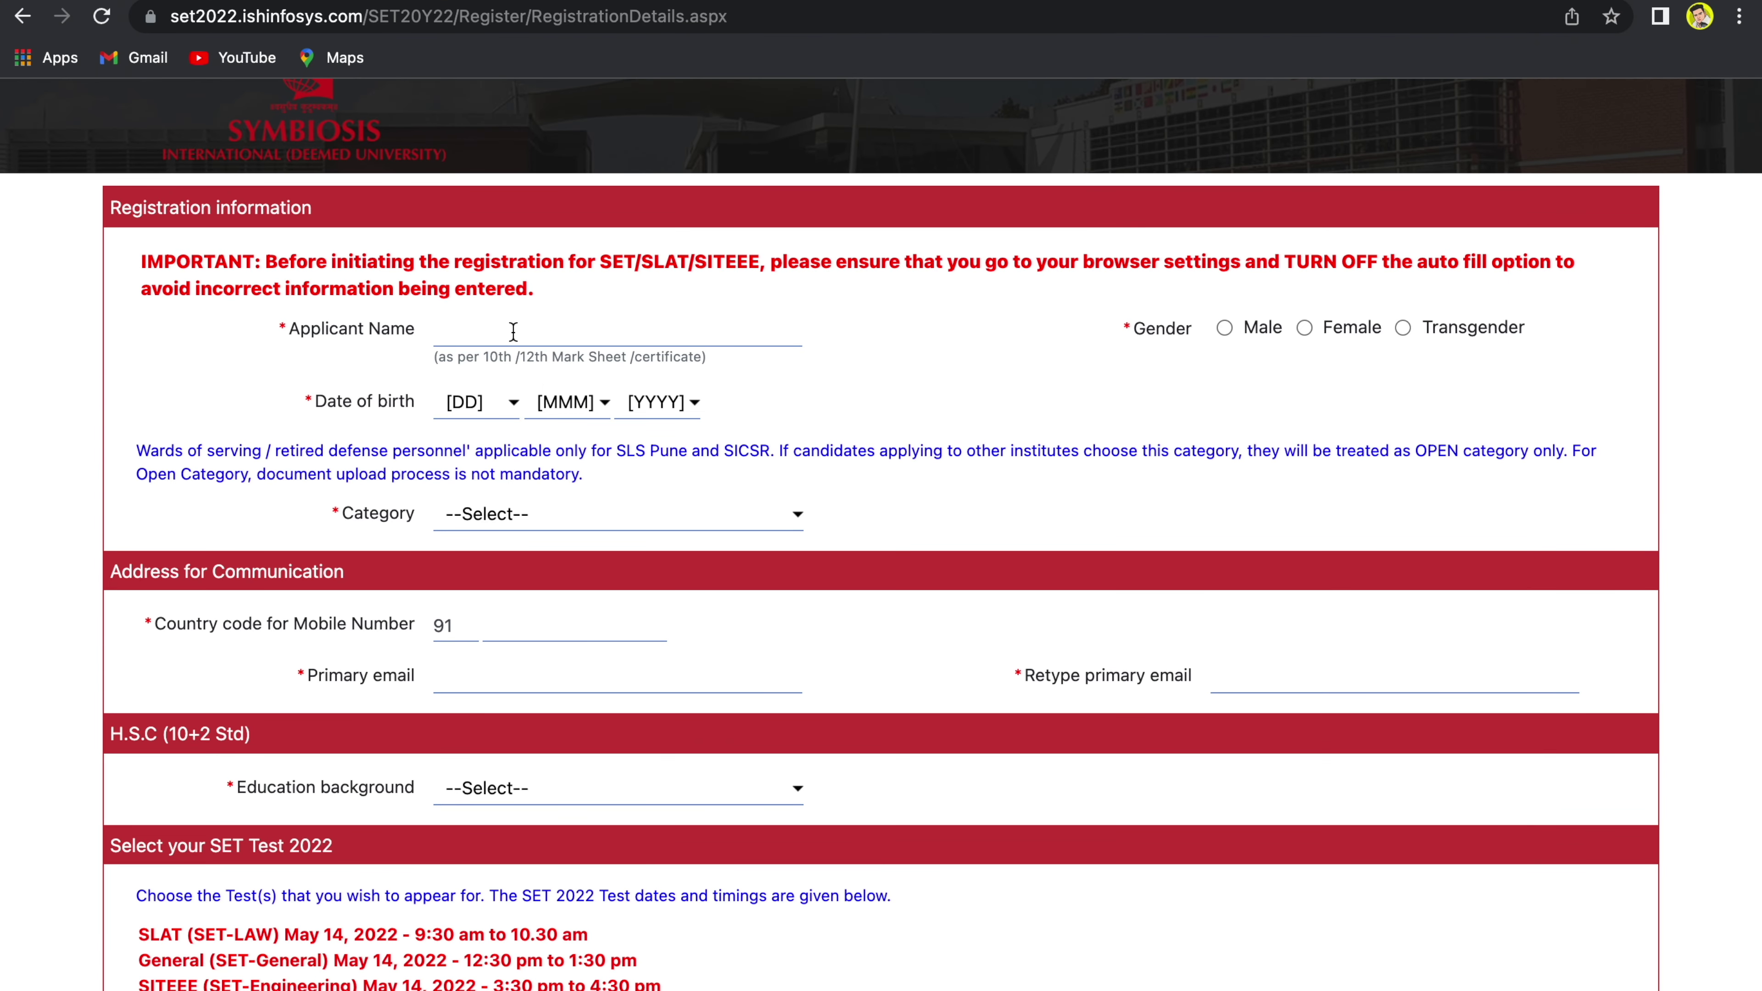
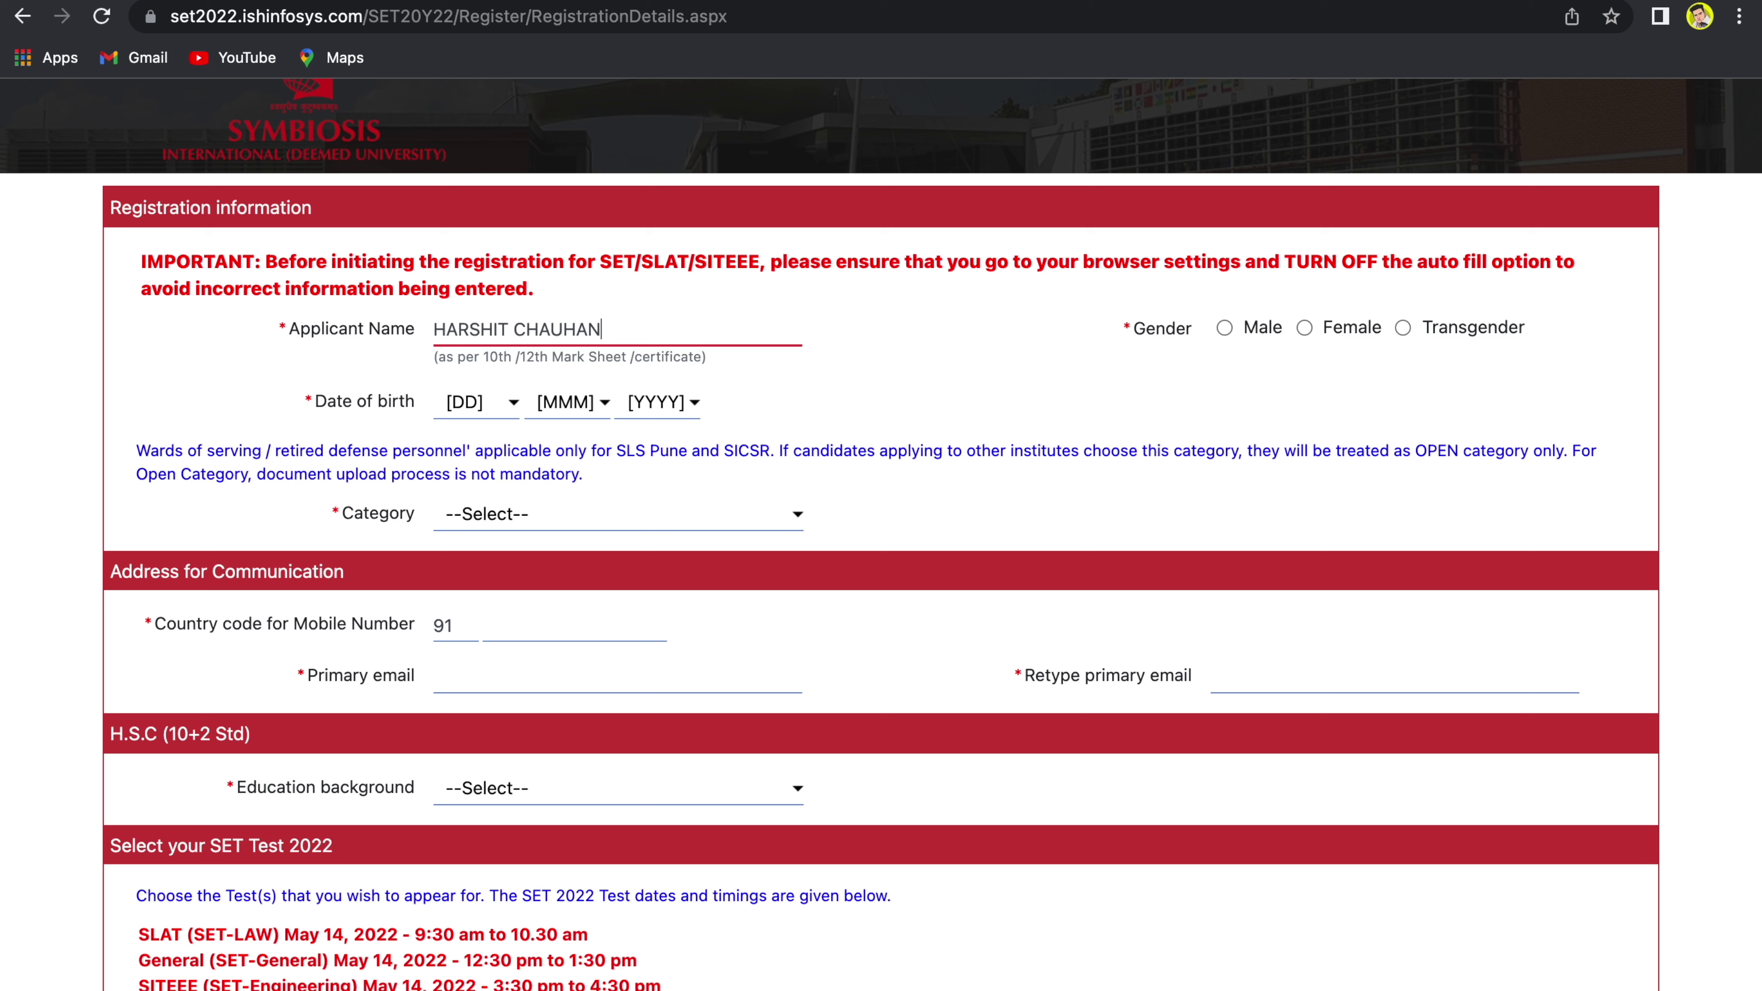
{"action": "left_click", "coordinate": [1225, 327]}
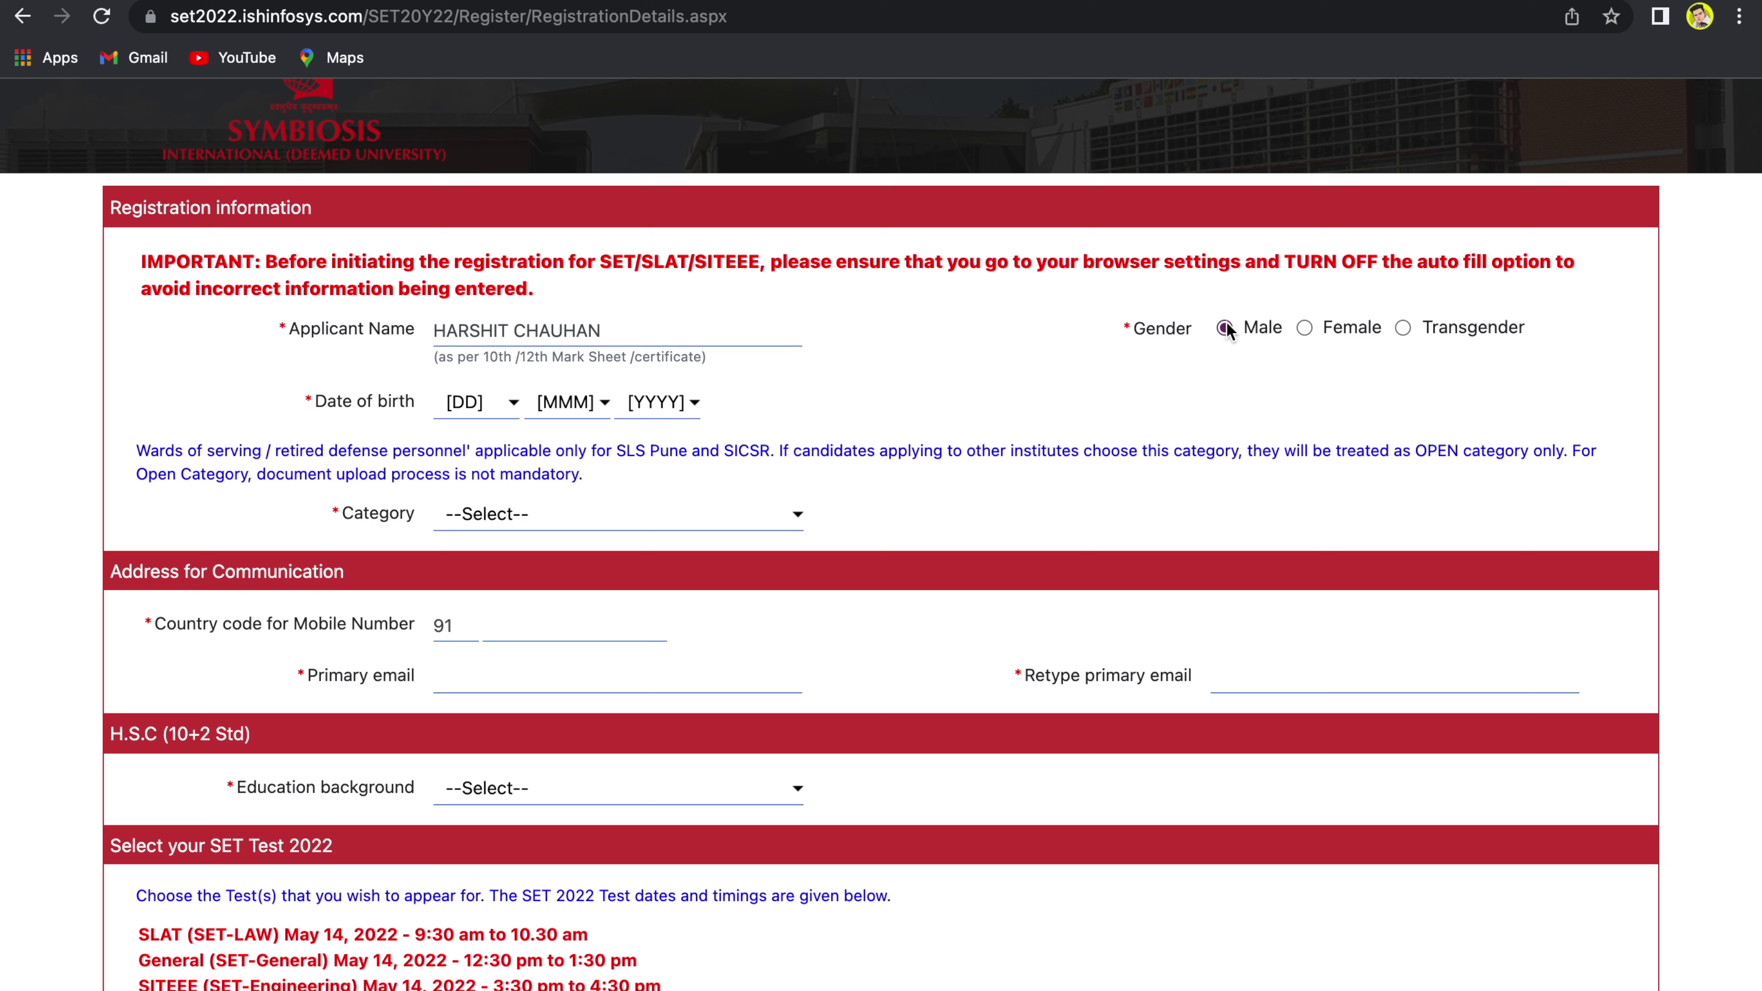
{"action": "left_click", "coordinate": [475, 415]}
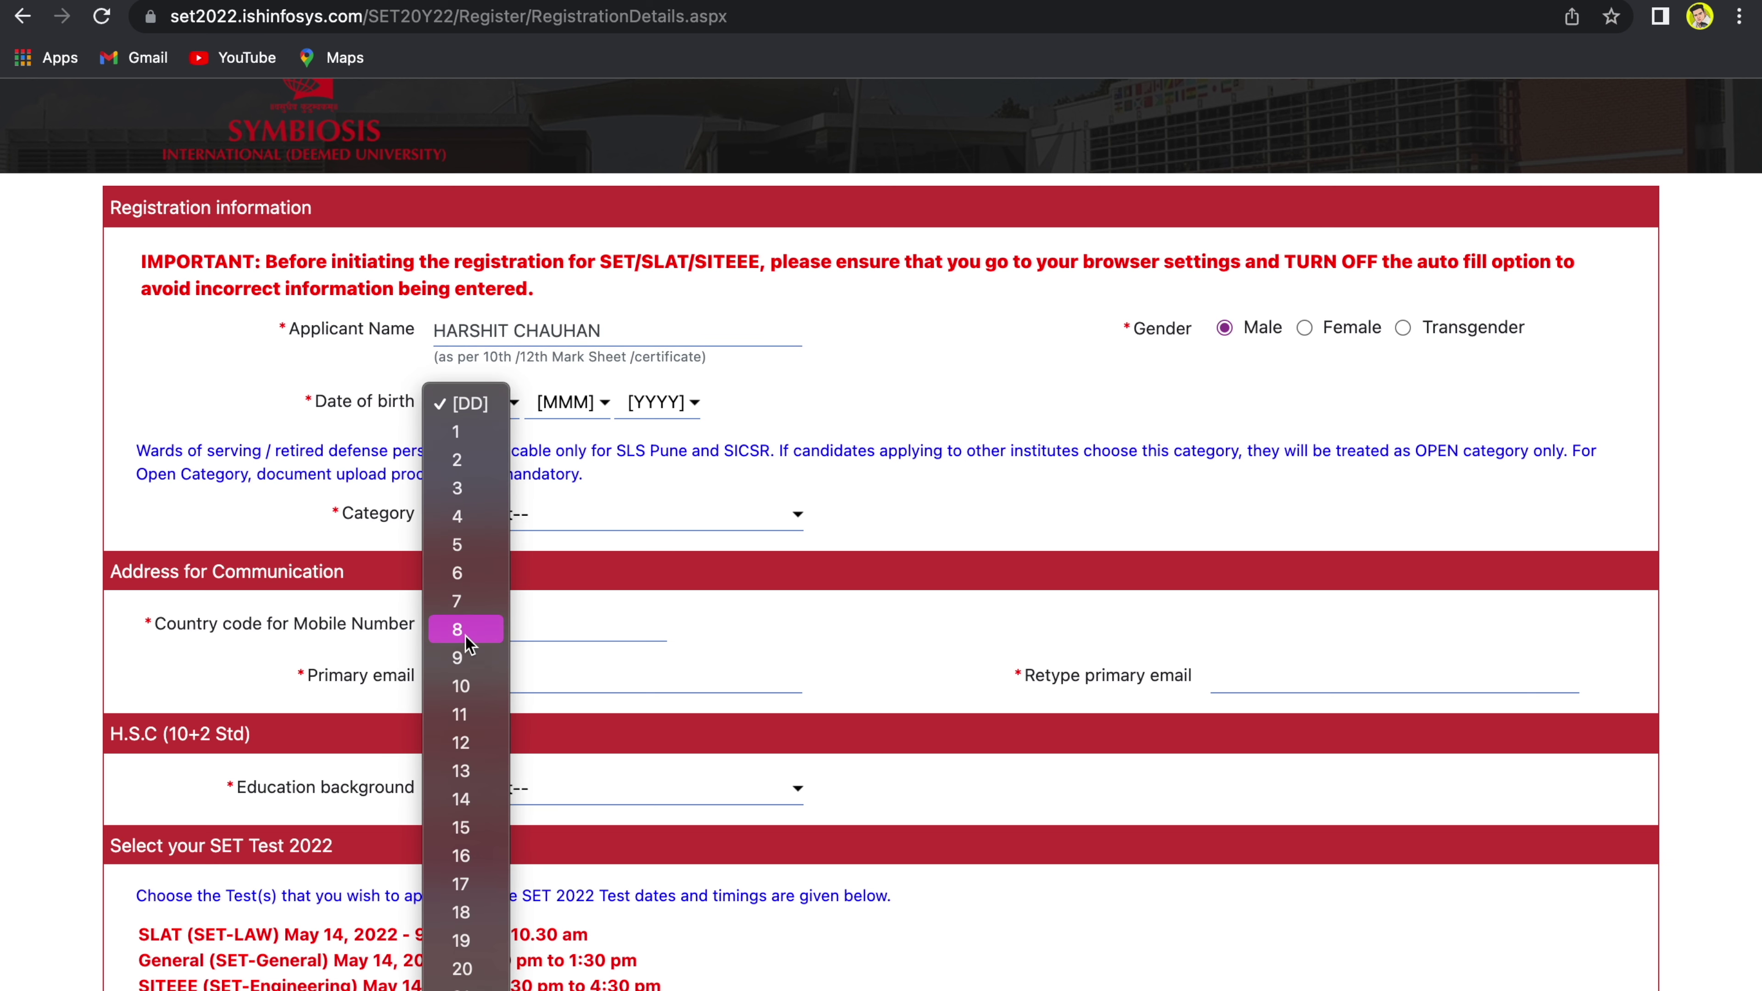
{"action": "left_click", "coordinate": [461, 738]}
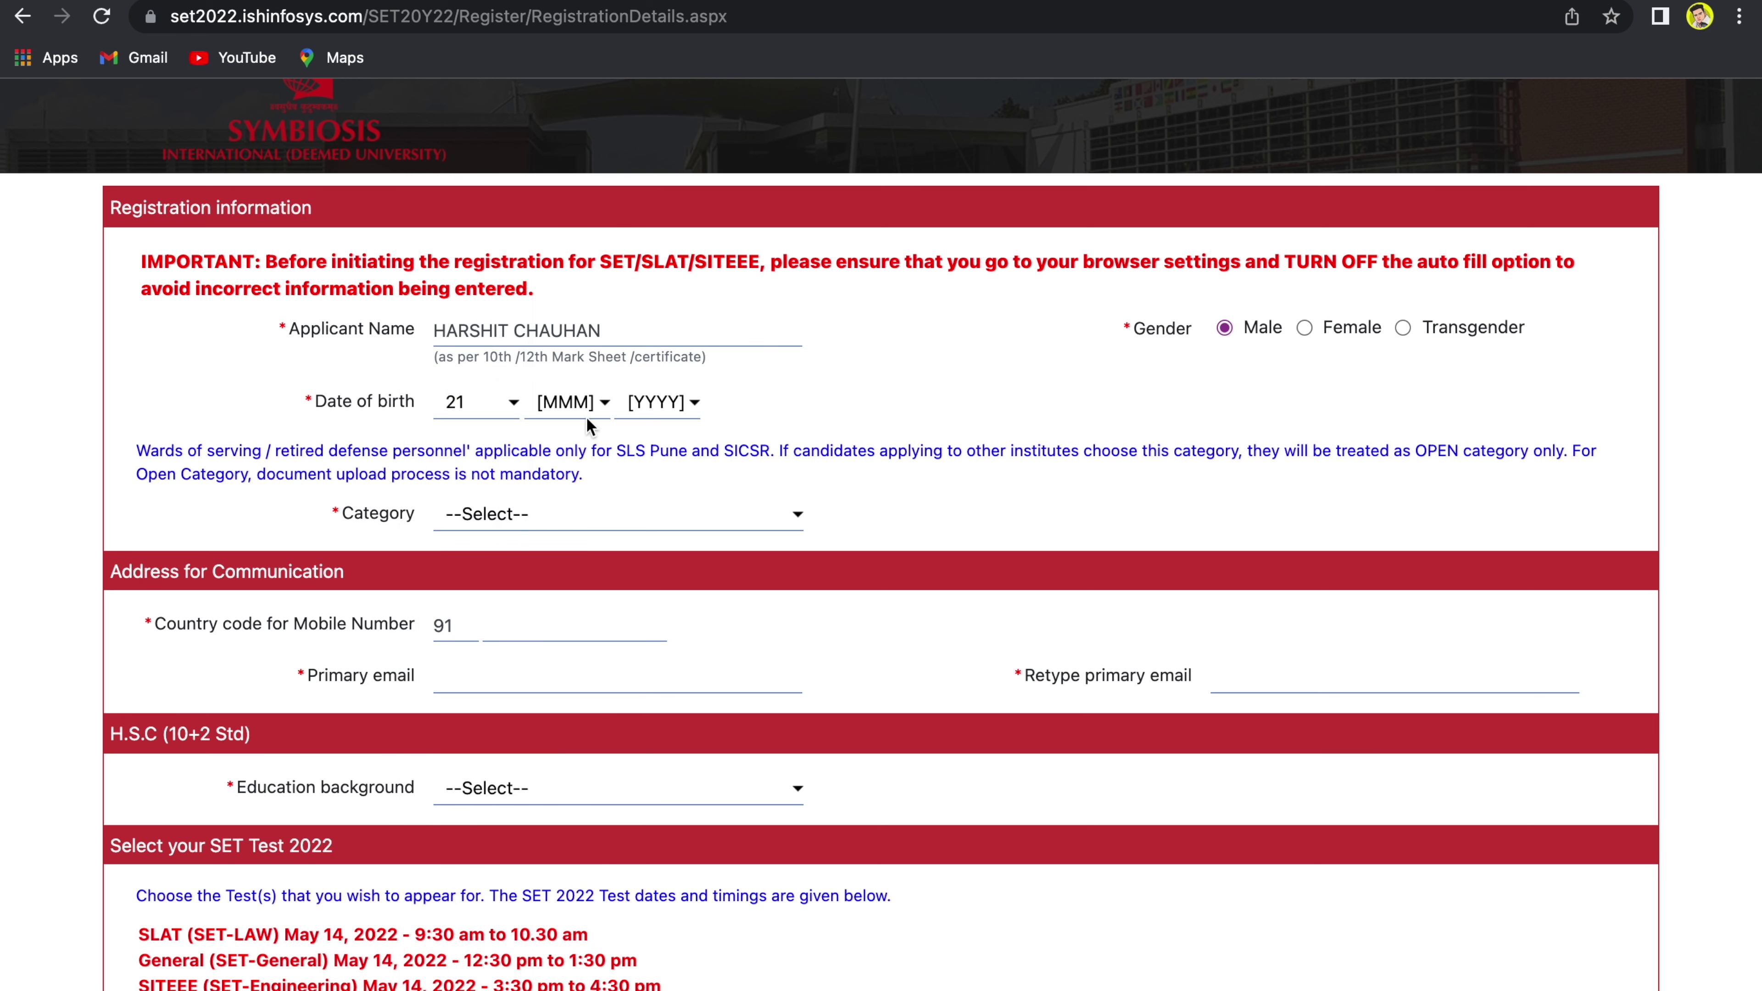
{"action": "left_click", "coordinate": [586, 416]}
{"action": "left_click", "coordinate": [548, 753]}
{"action": "left_click", "coordinate": [658, 402]}
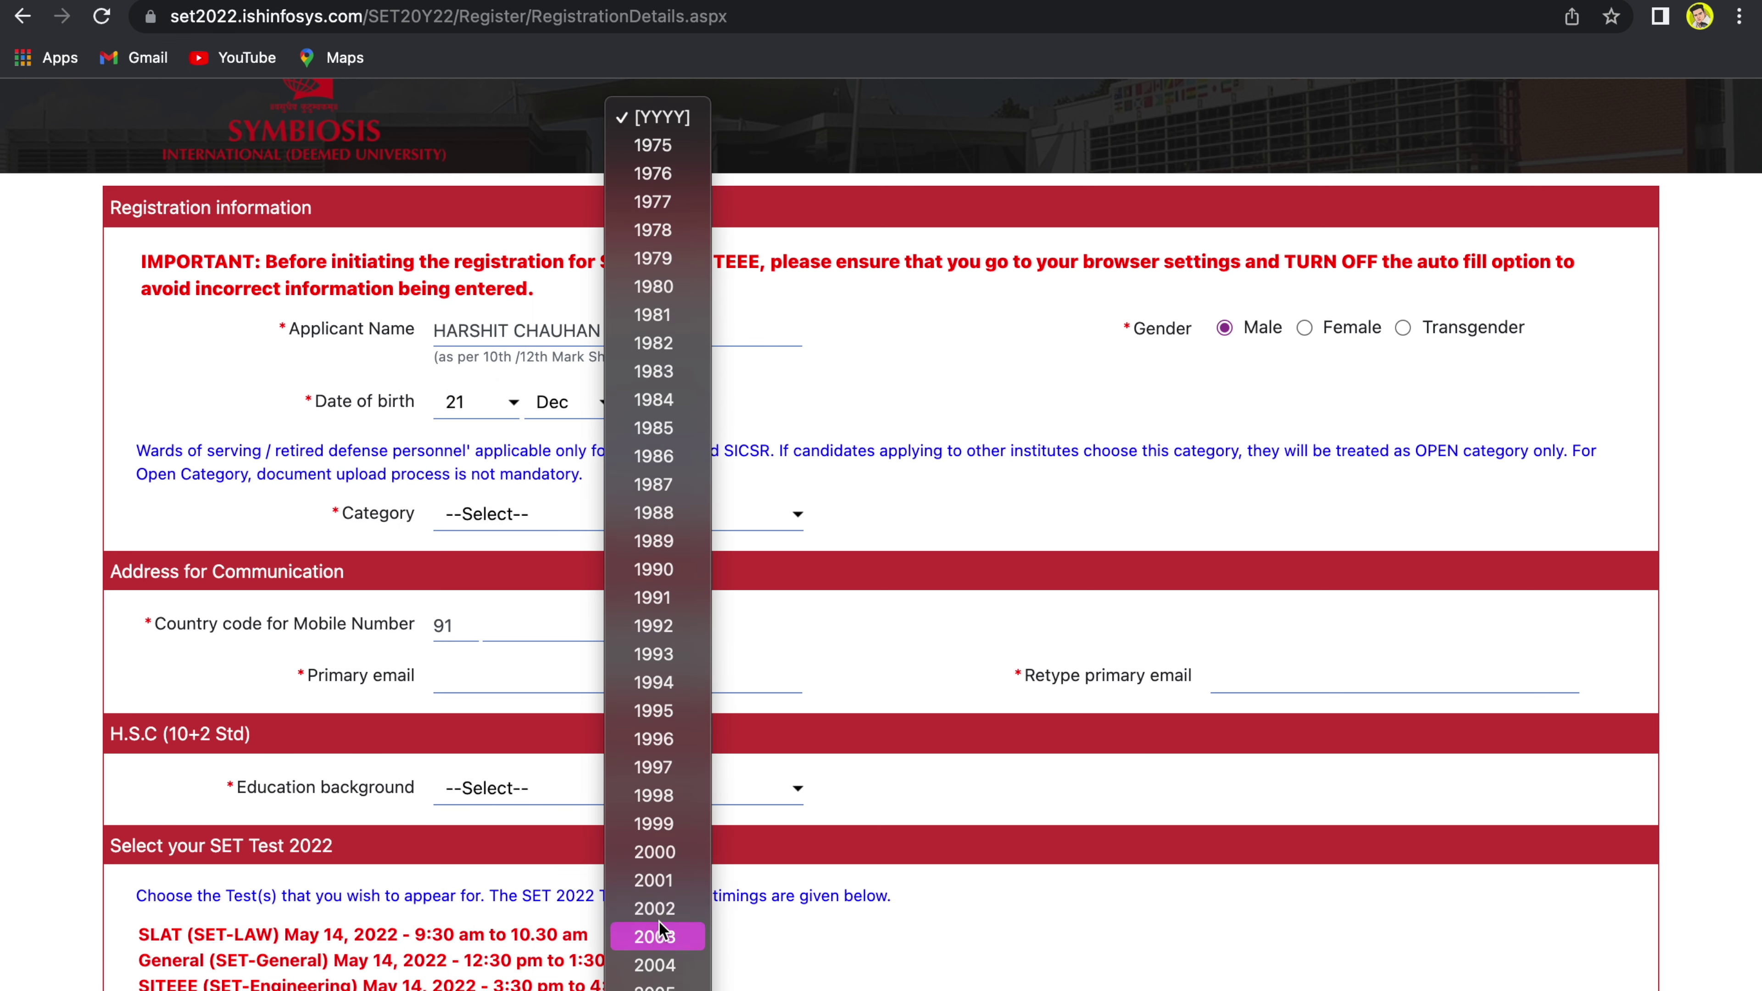
{"action": "left_click", "coordinate": [654, 906]}
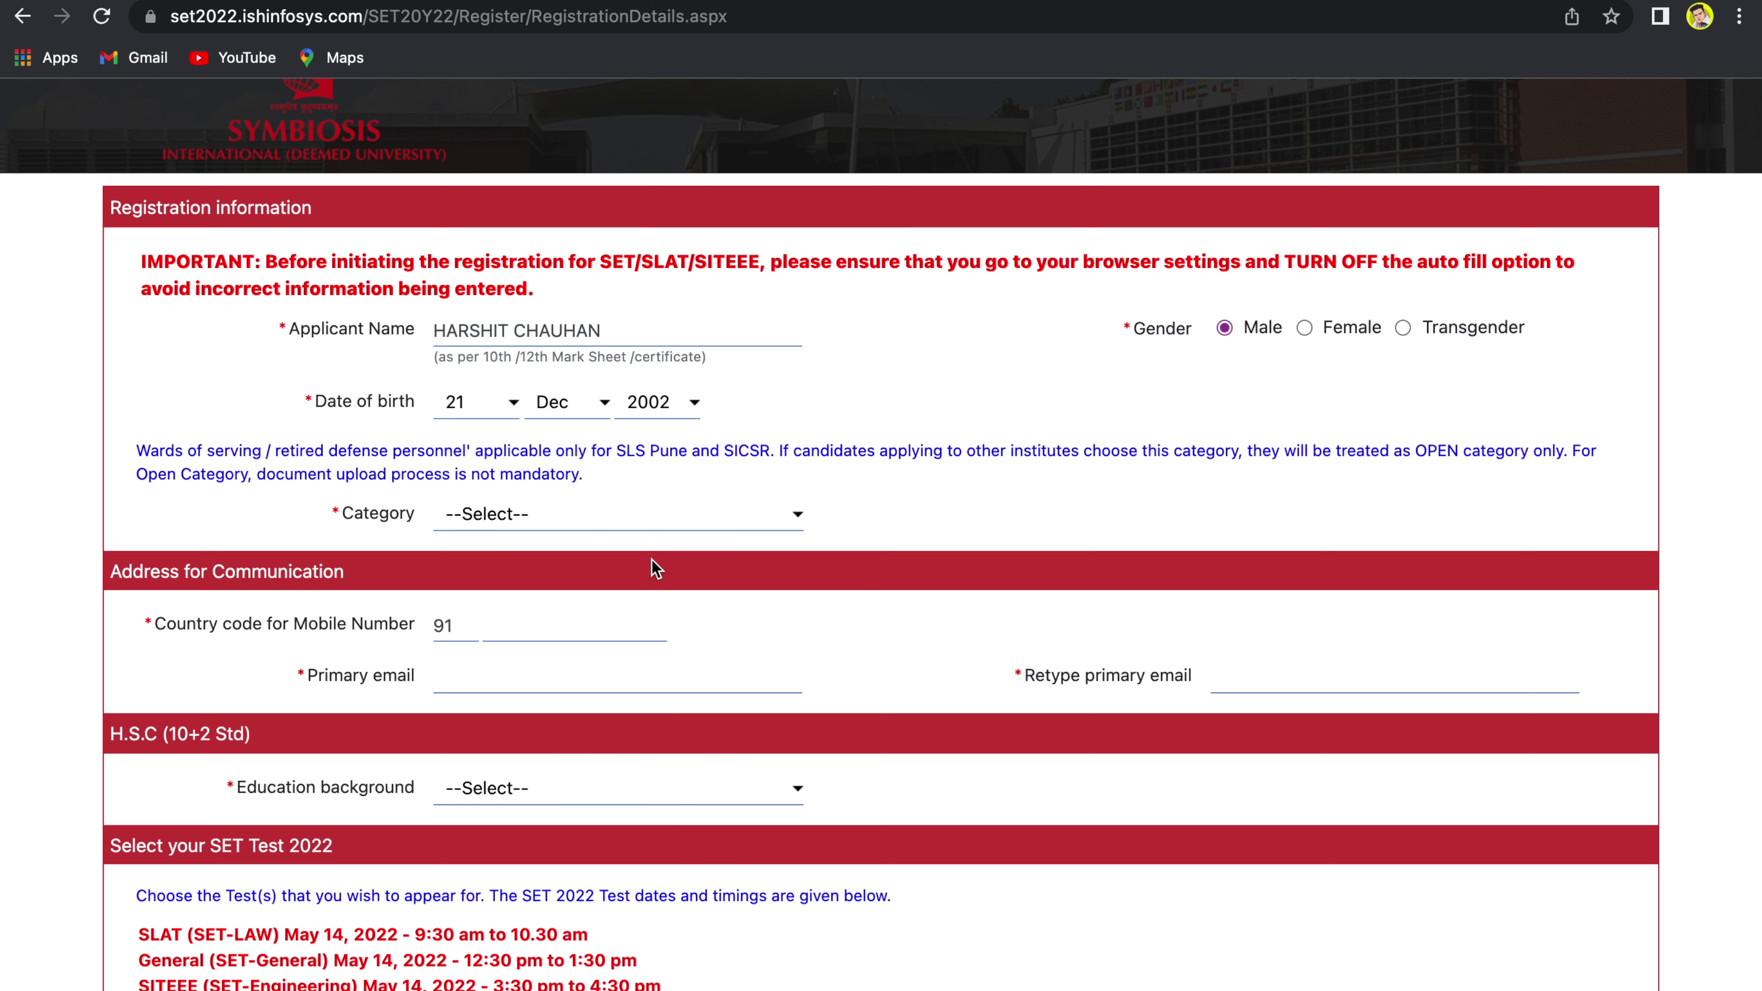
{"action": "left_click", "coordinate": [660, 524]}
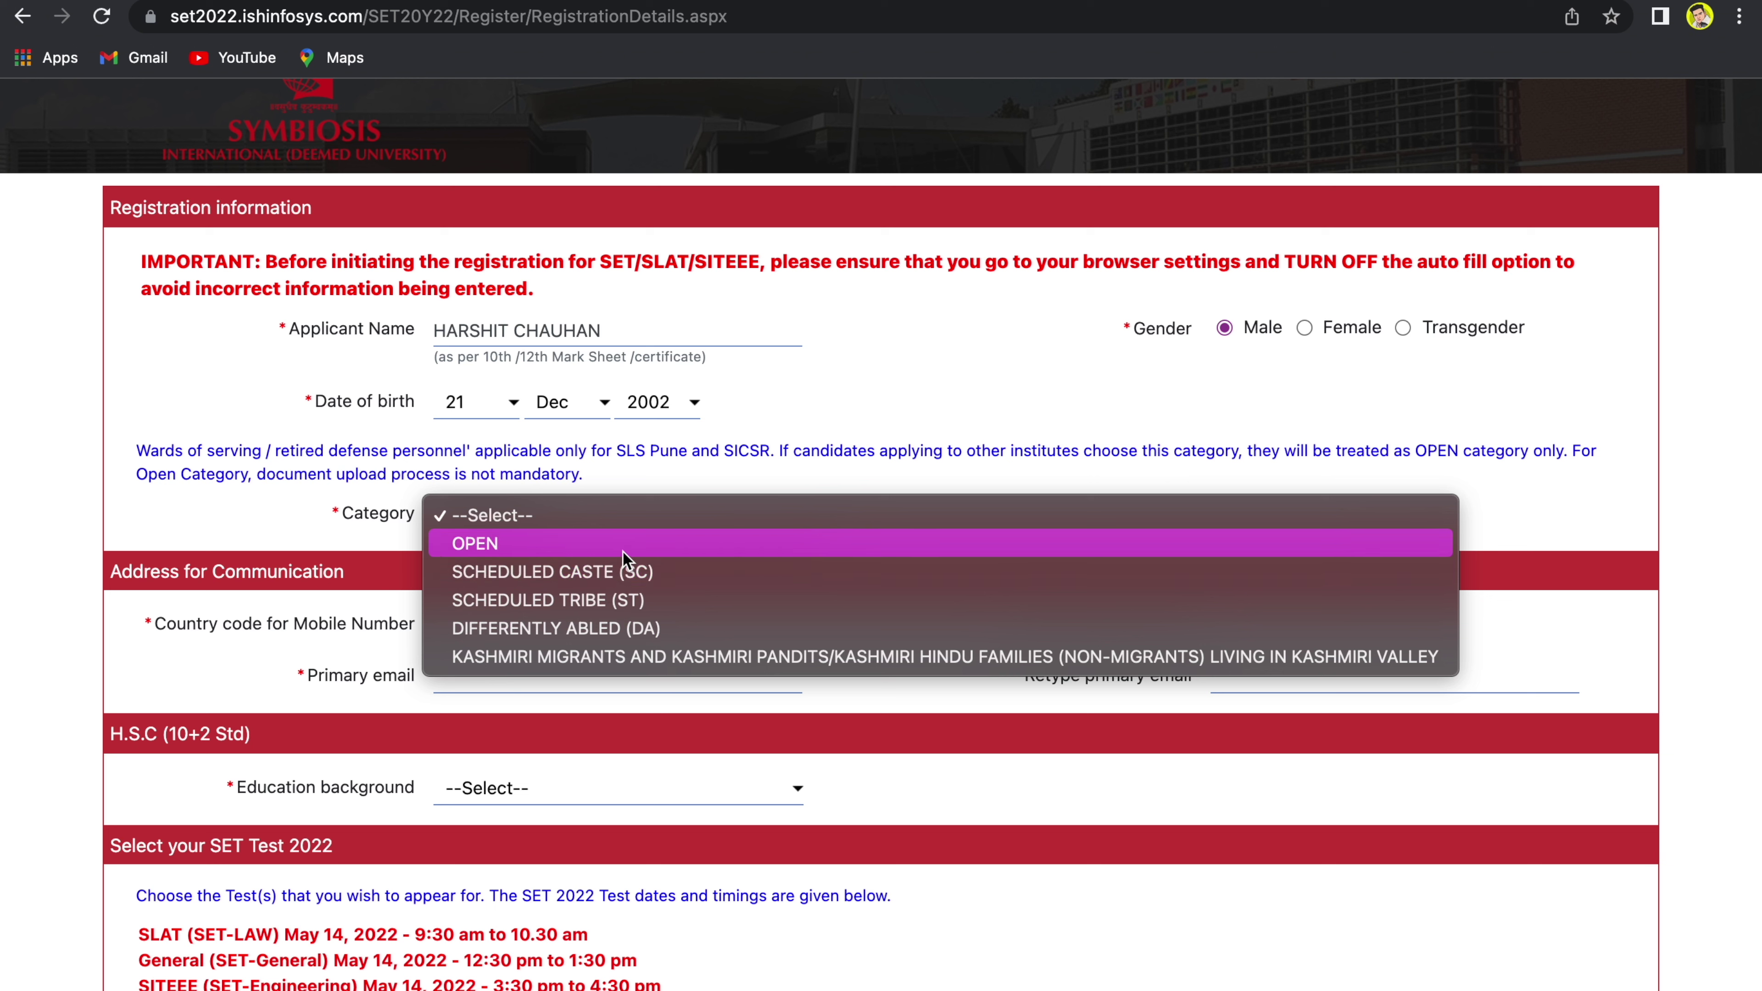
{"action": "left_click", "coordinate": [622, 551]}
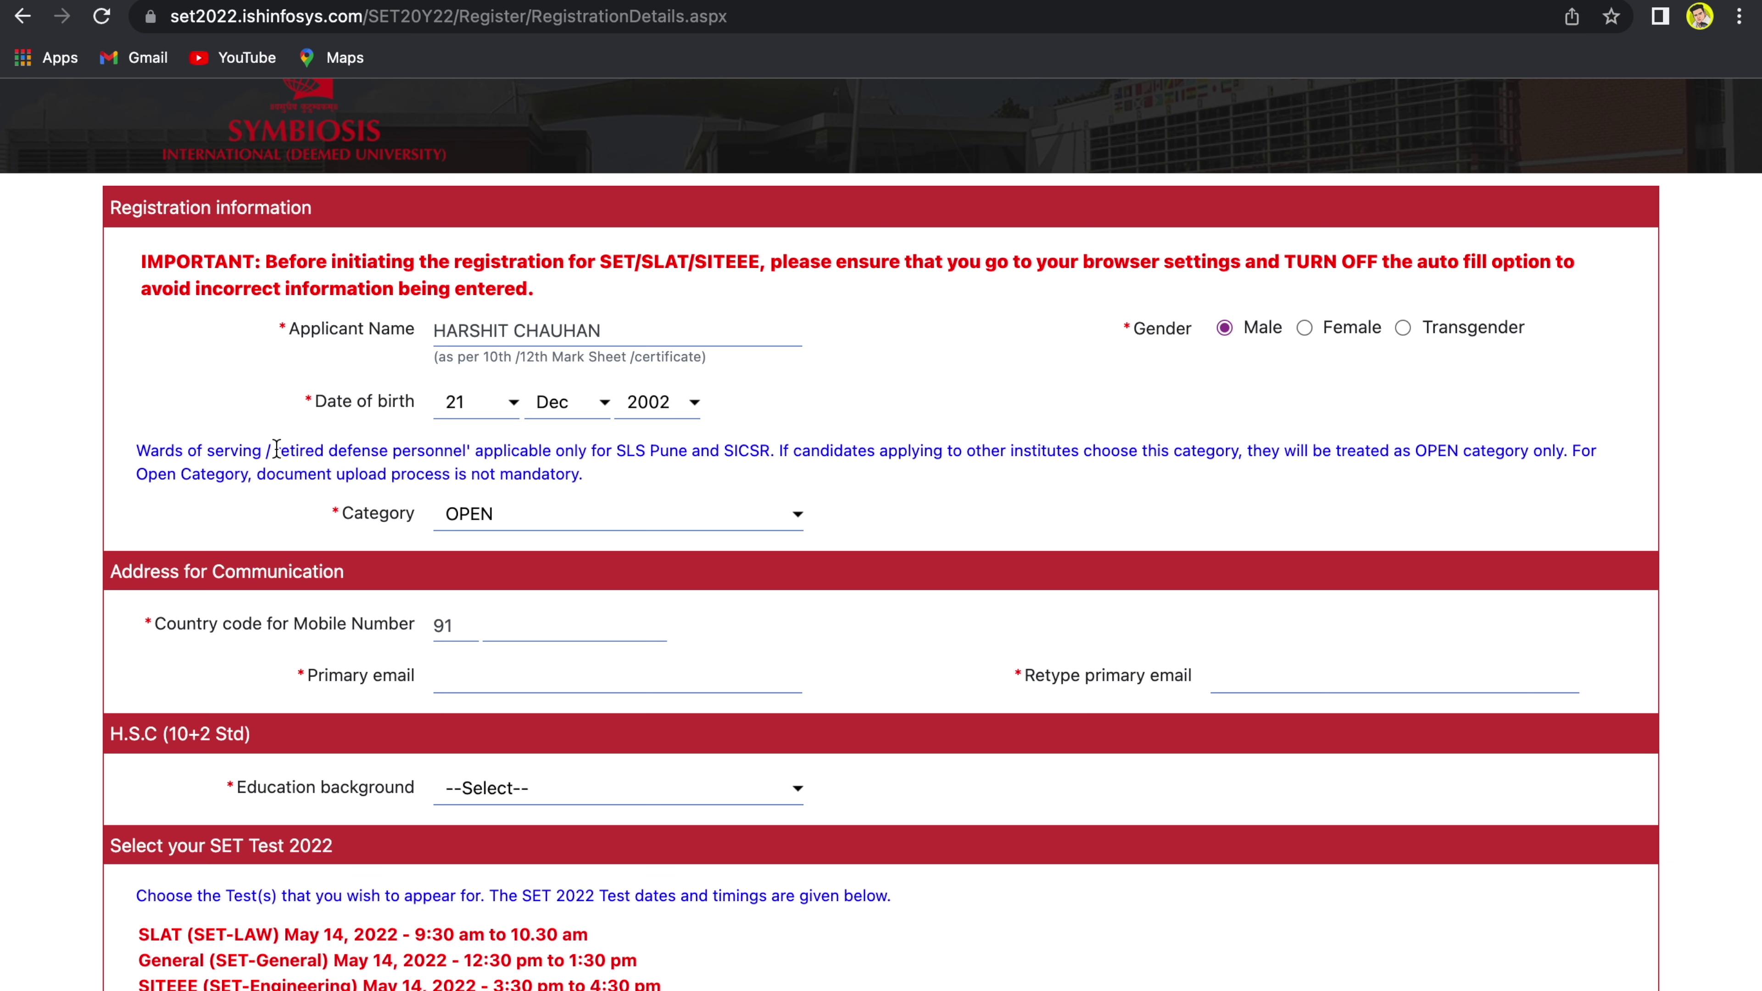
Step: Enter the applicant's mobile number after the 91 code and the primary e-mail address
{"action": "scroll", "coordinate": [553, 435], "scroll_direction": "down", "scroll_amount": 2}
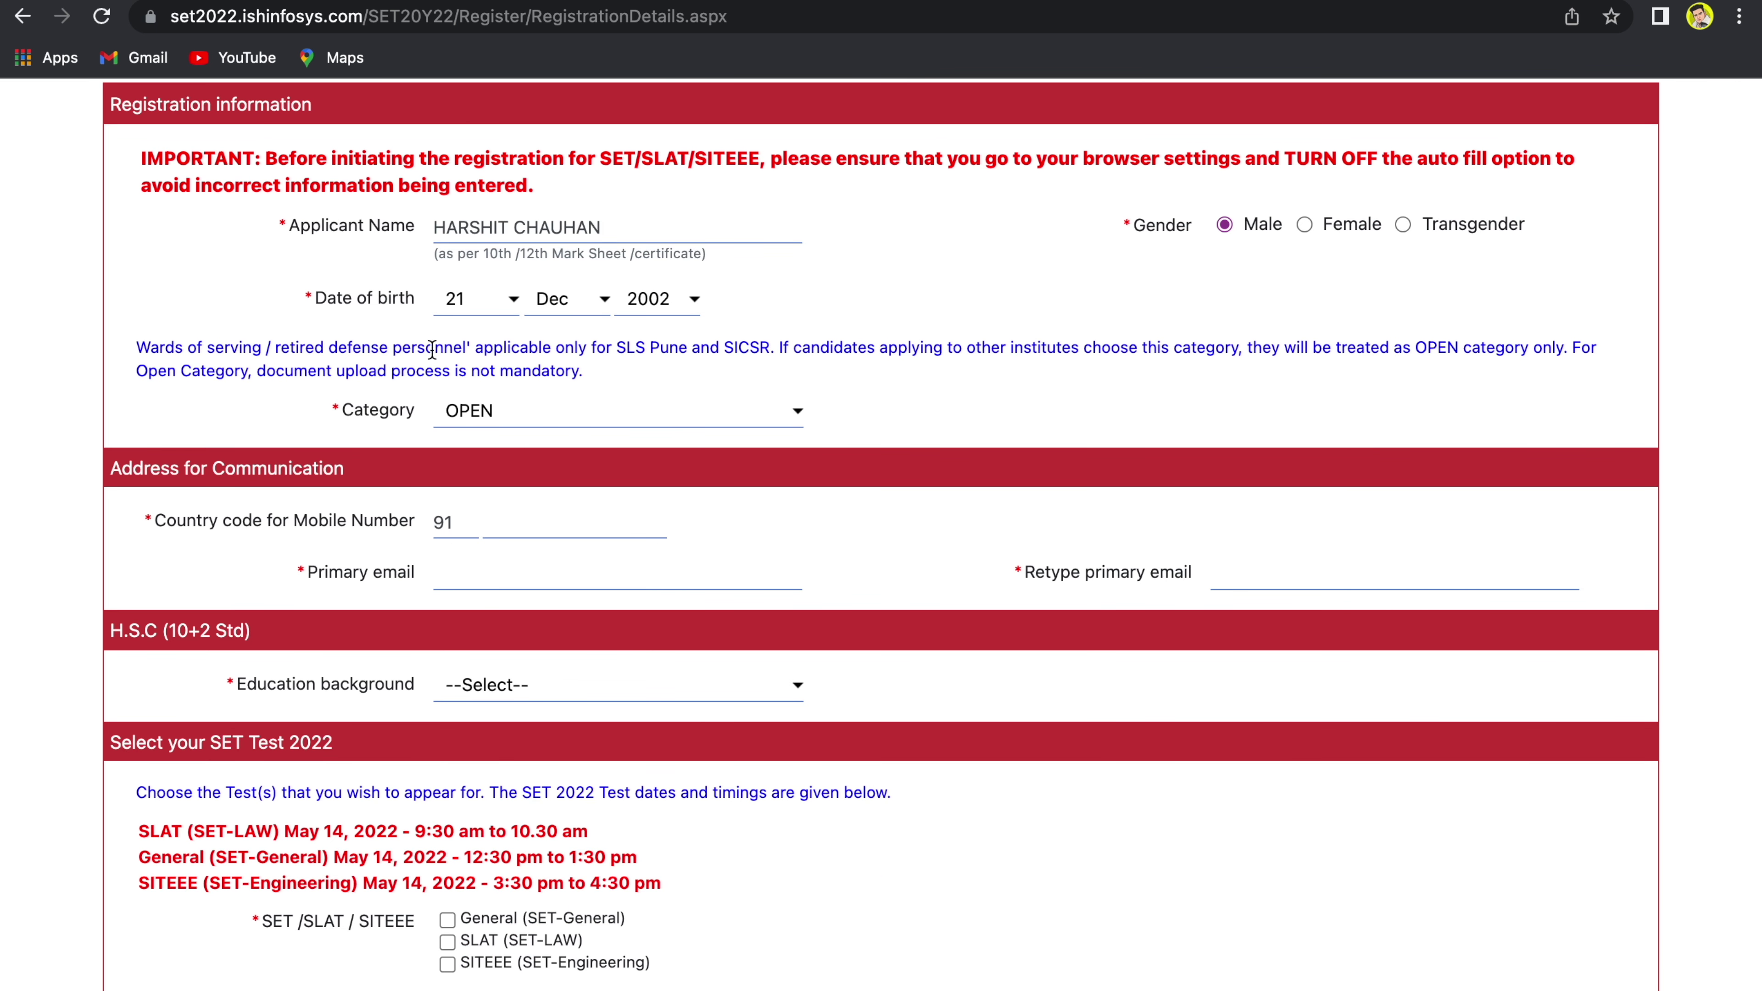
{"action": "scroll", "coordinate": [550, 574], "scroll_direction": "down", "scroll_amount": 2}
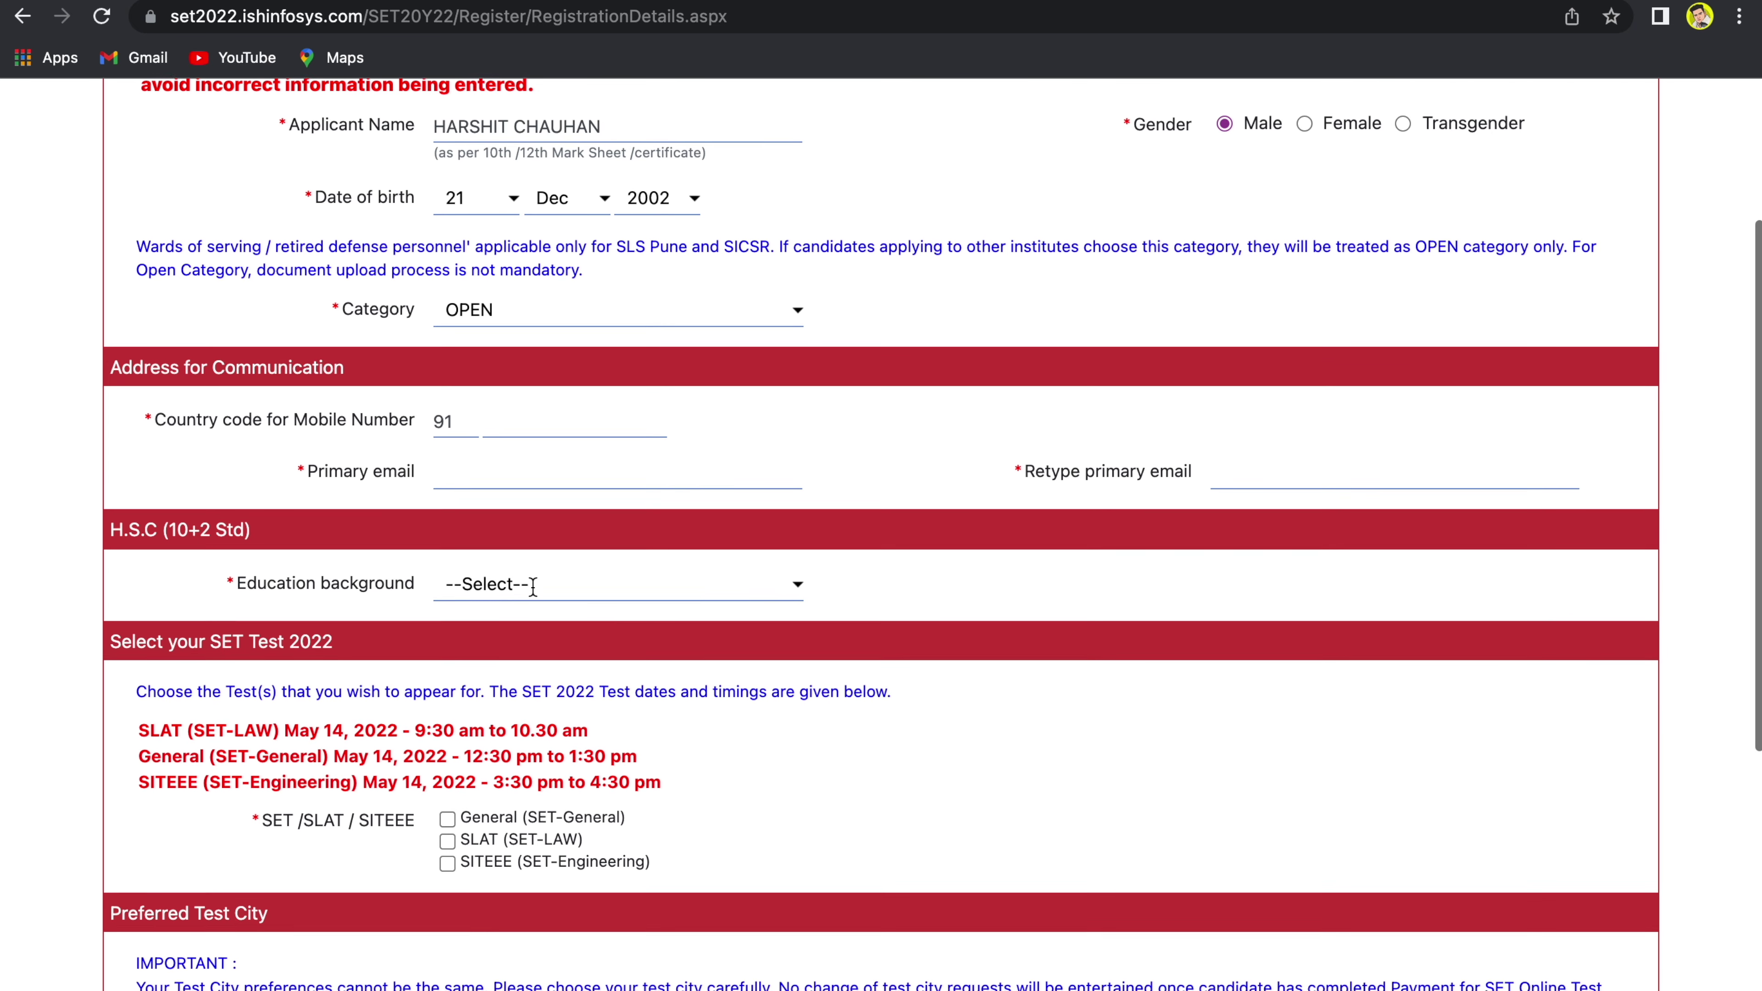
{"action": "left_click", "coordinate": [574, 418]}
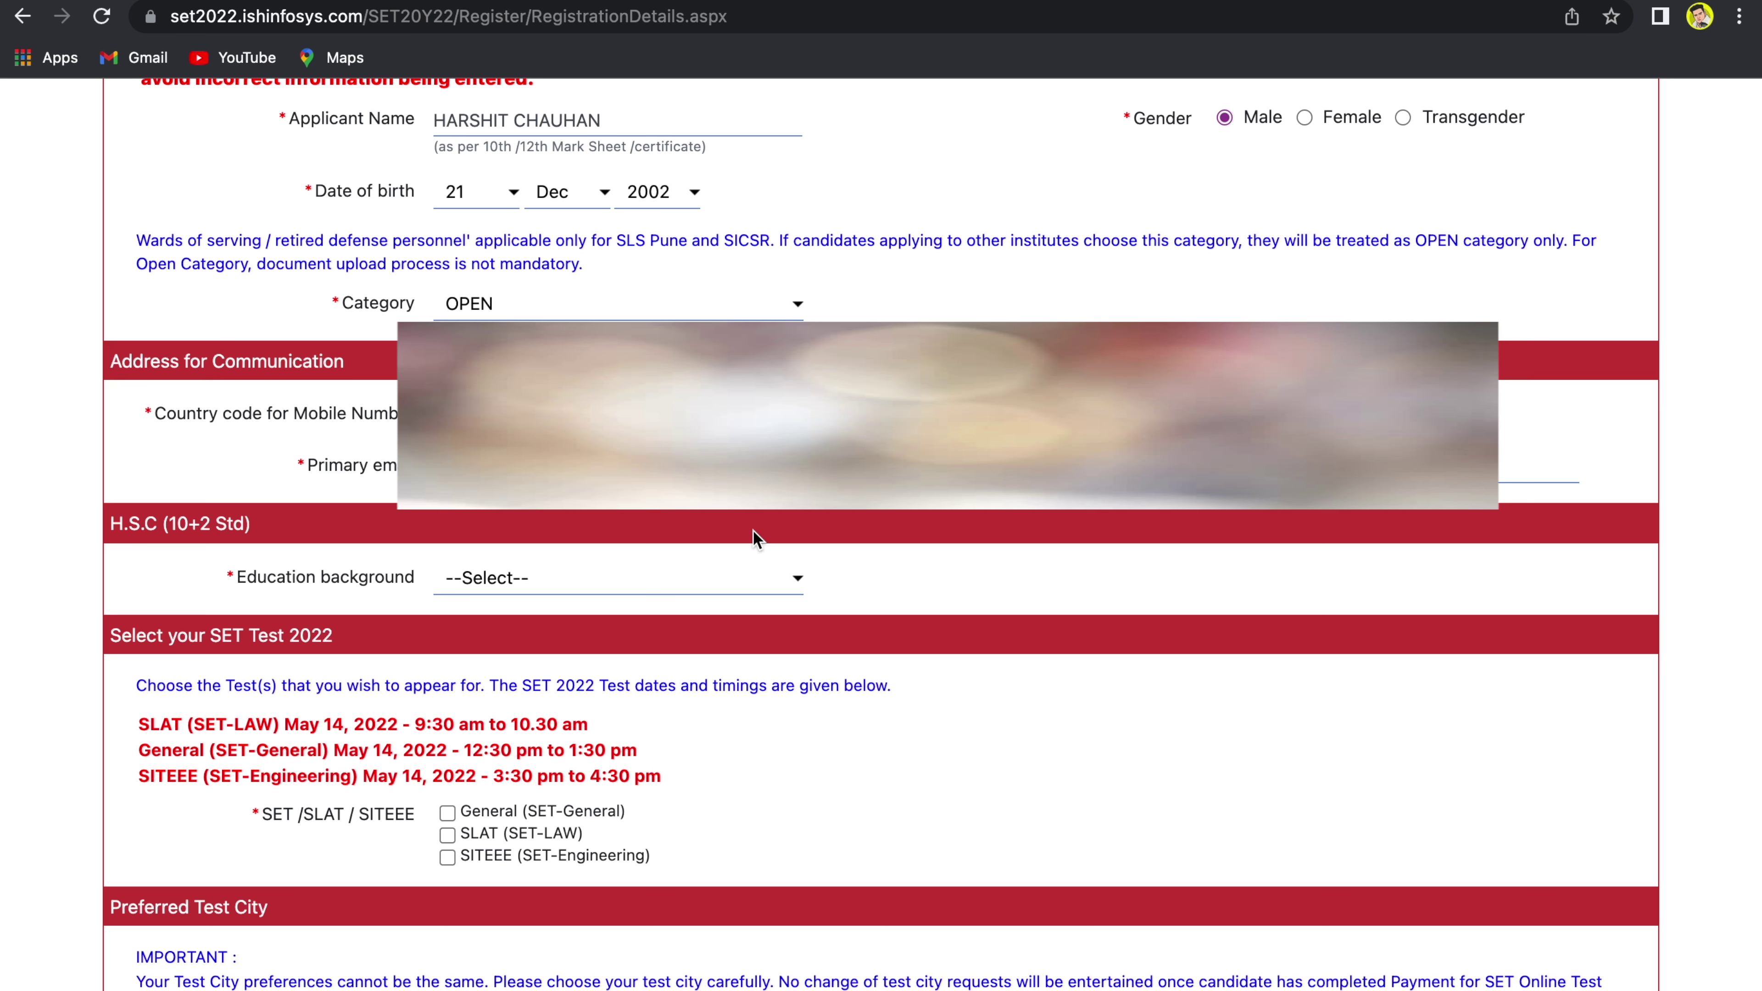
{"action": "scroll", "coordinate": [754, 540], "scroll_direction": "down", "scroll_amount": 2}
{"action": "left_click", "coordinate": [1539, 411]}
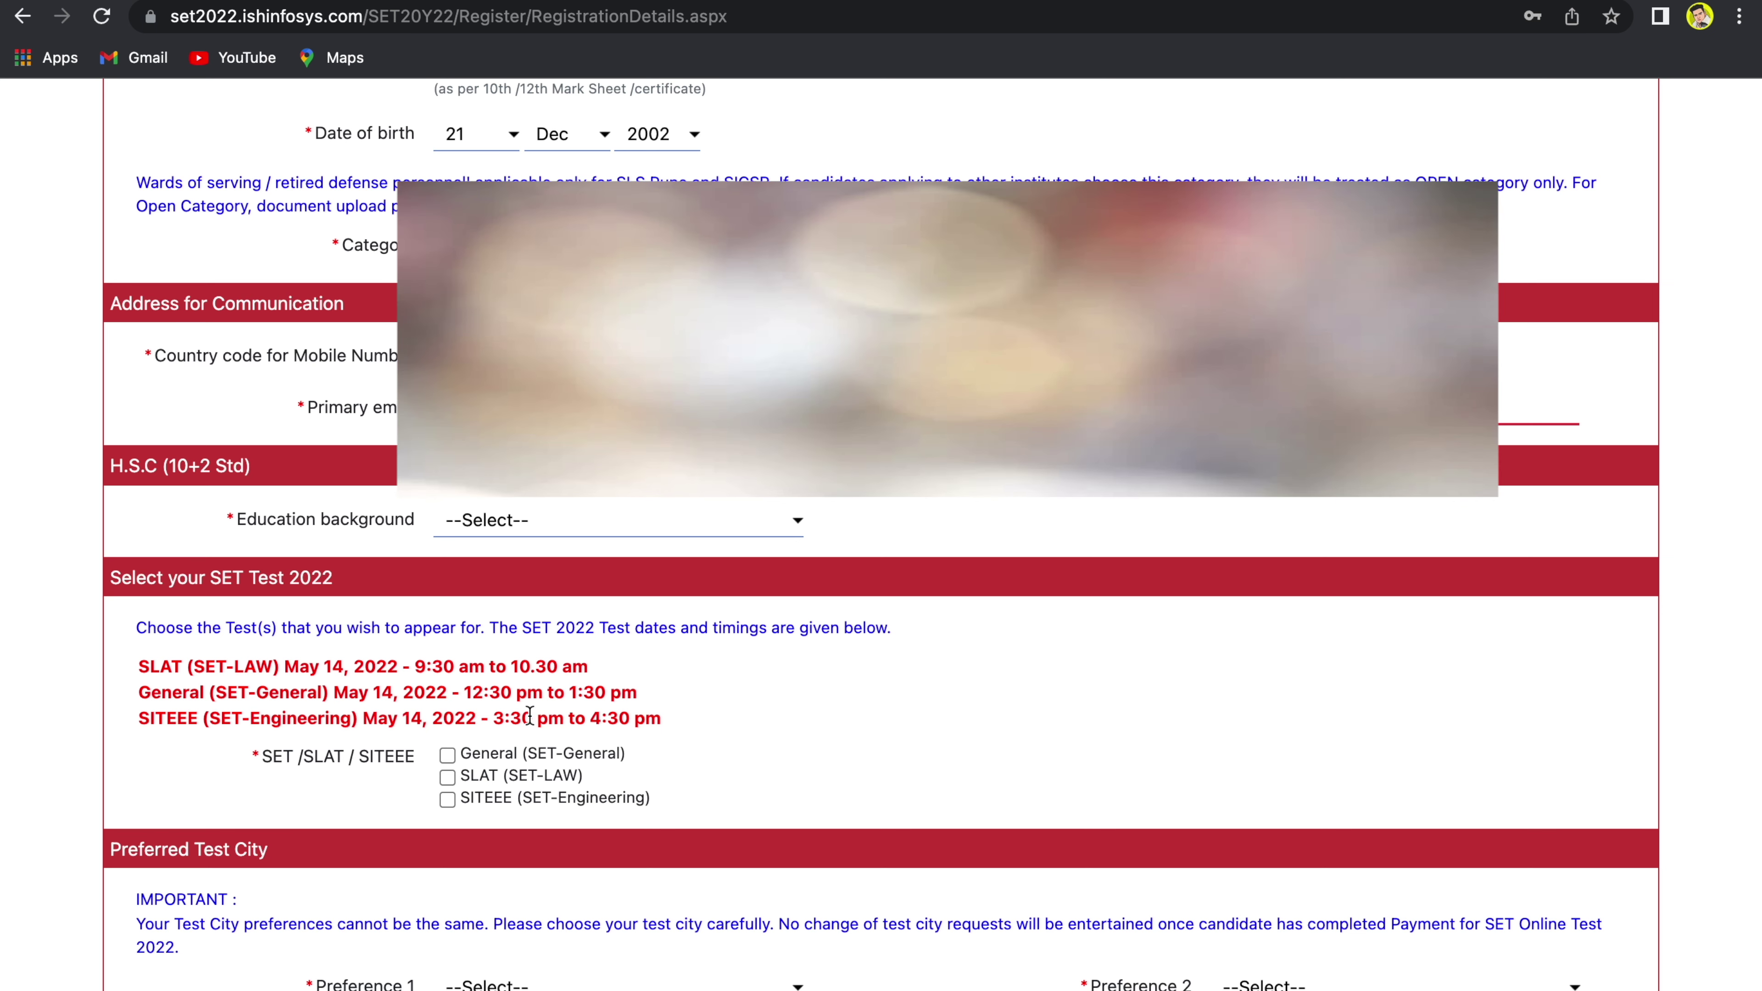
{"action": "scroll", "coordinate": [676, 684], "scroll_direction": "down", "scroll_amount": 3}
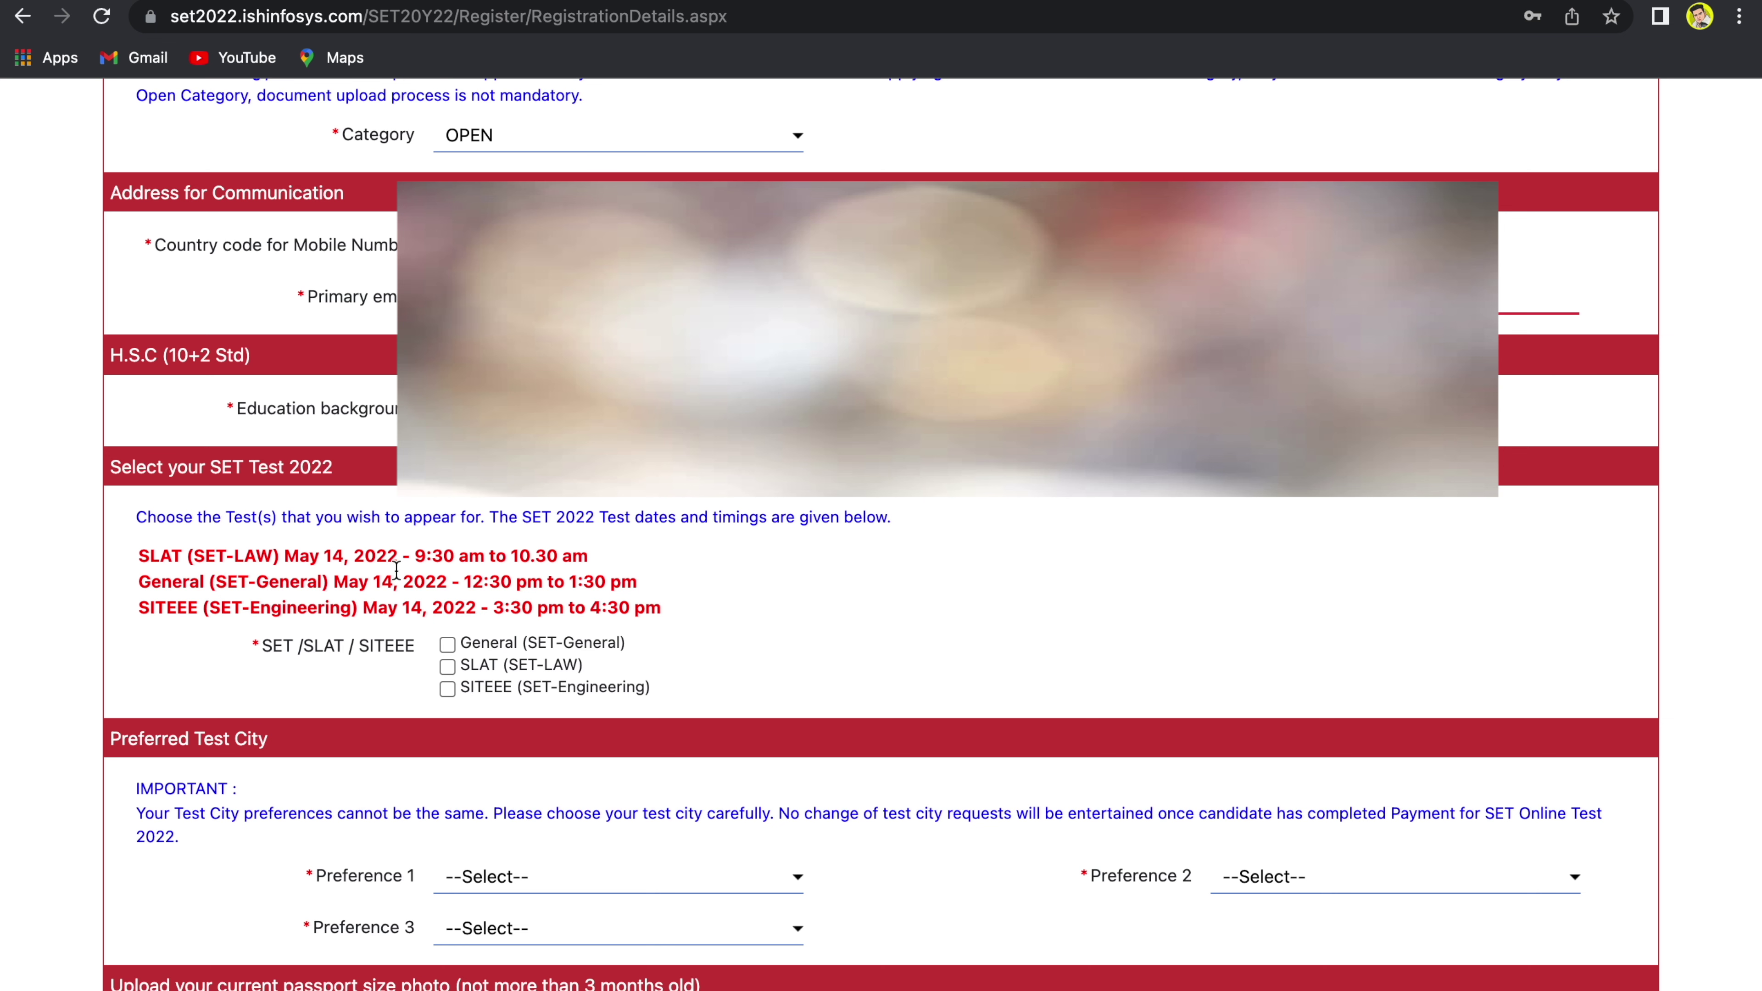
Step: Pick Commerce as education background and add the General (SET-General) test alongside SLAT
{"action": "scroll", "coordinate": [396, 570], "scroll_direction": "up", "scroll_amount": 2}
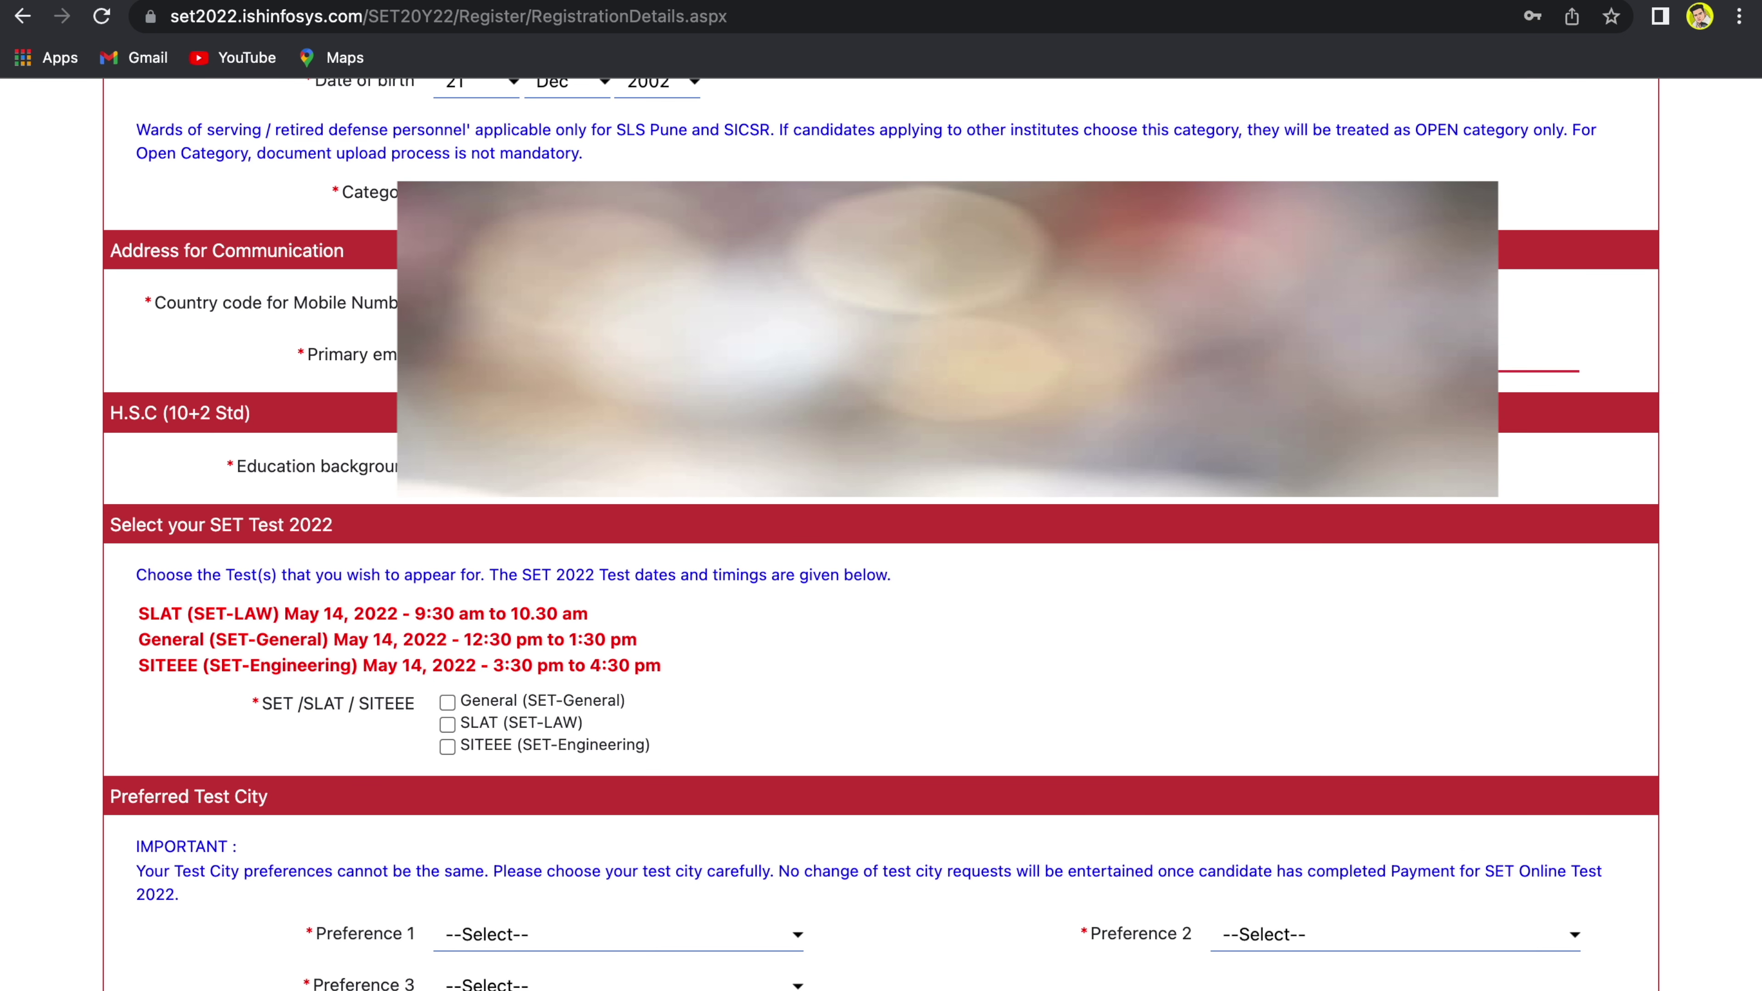
{"action": "left_click", "coordinate": [555, 469]}
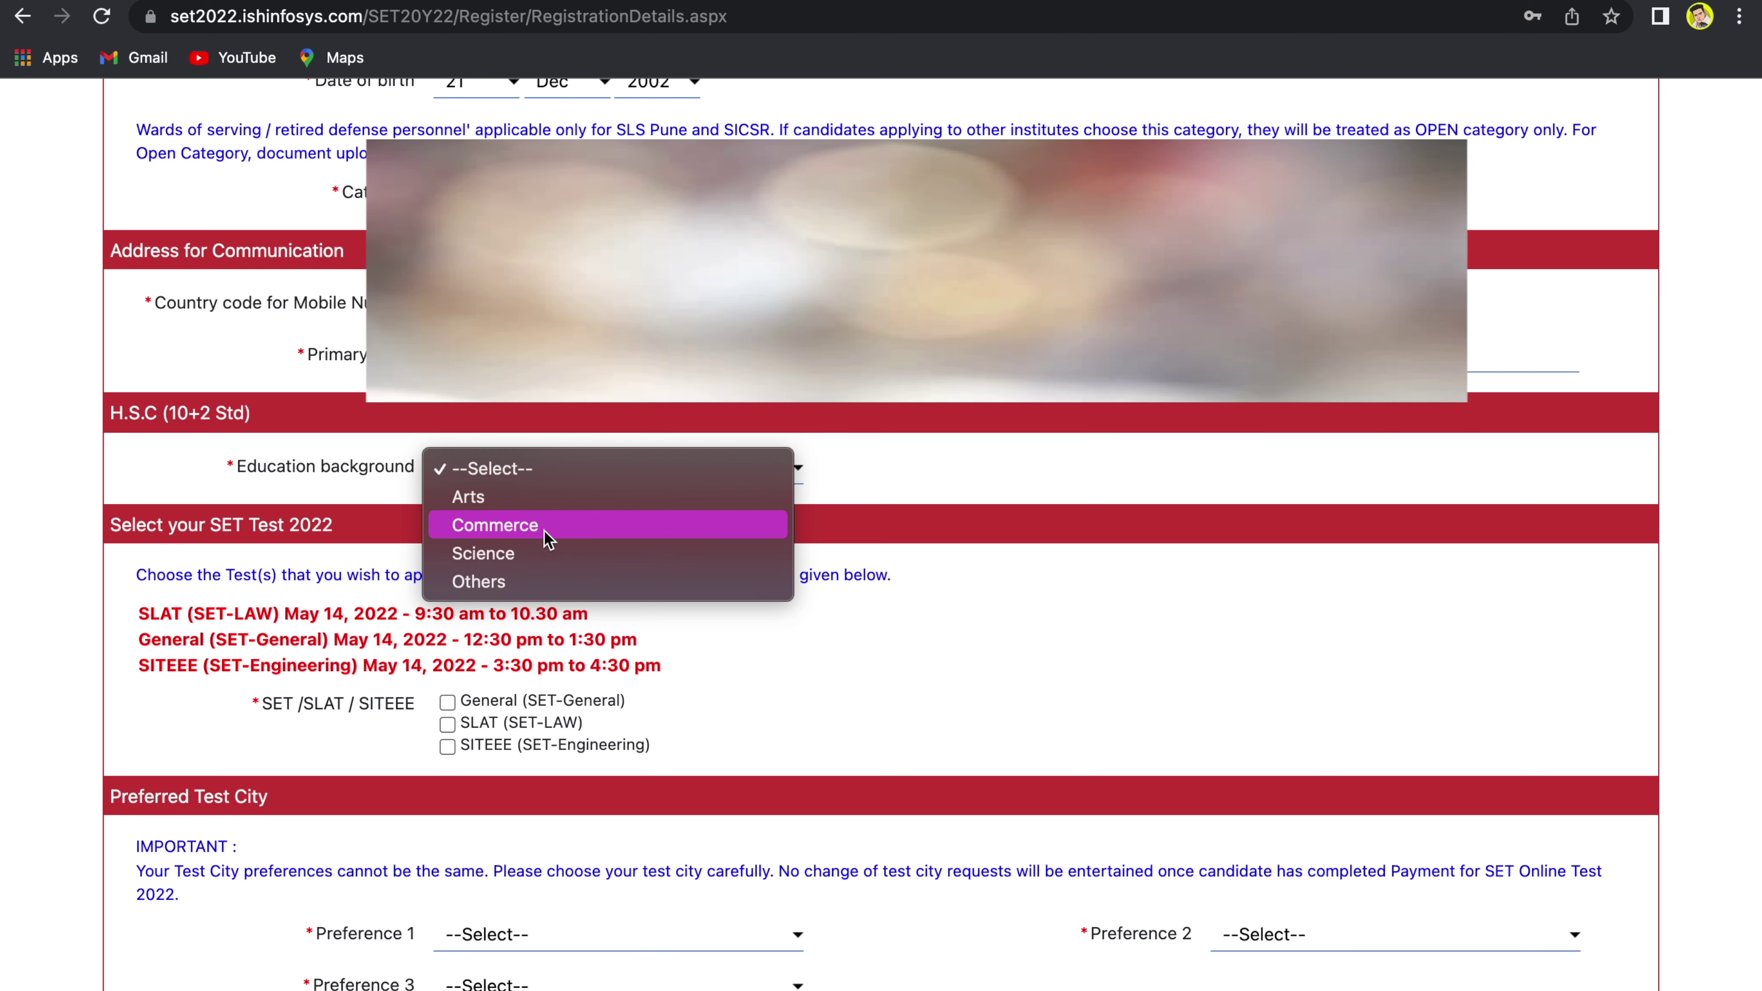
{"action": "left_click", "coordinate": [548, 536]}
{"action": "scroll", "coordinate": [561, 790], "scroll_direction": "down", "scroll_amount": 3}
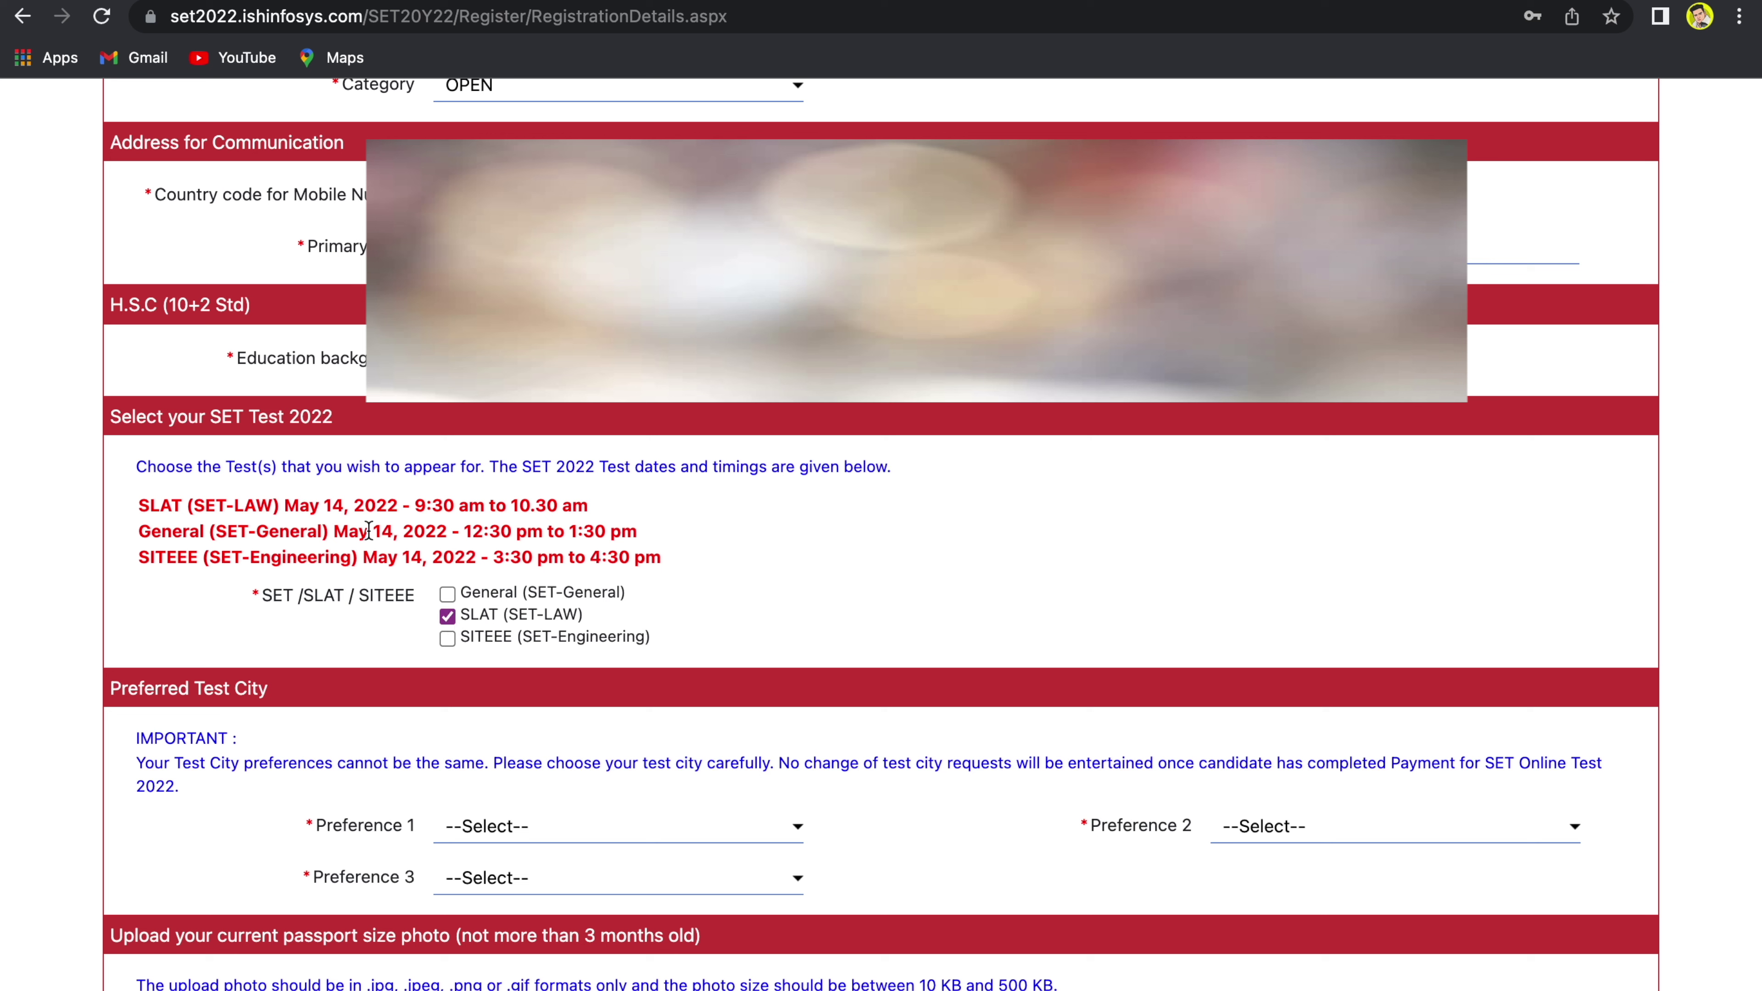
{"action": "left_click", "coordinate": [448, 594]}
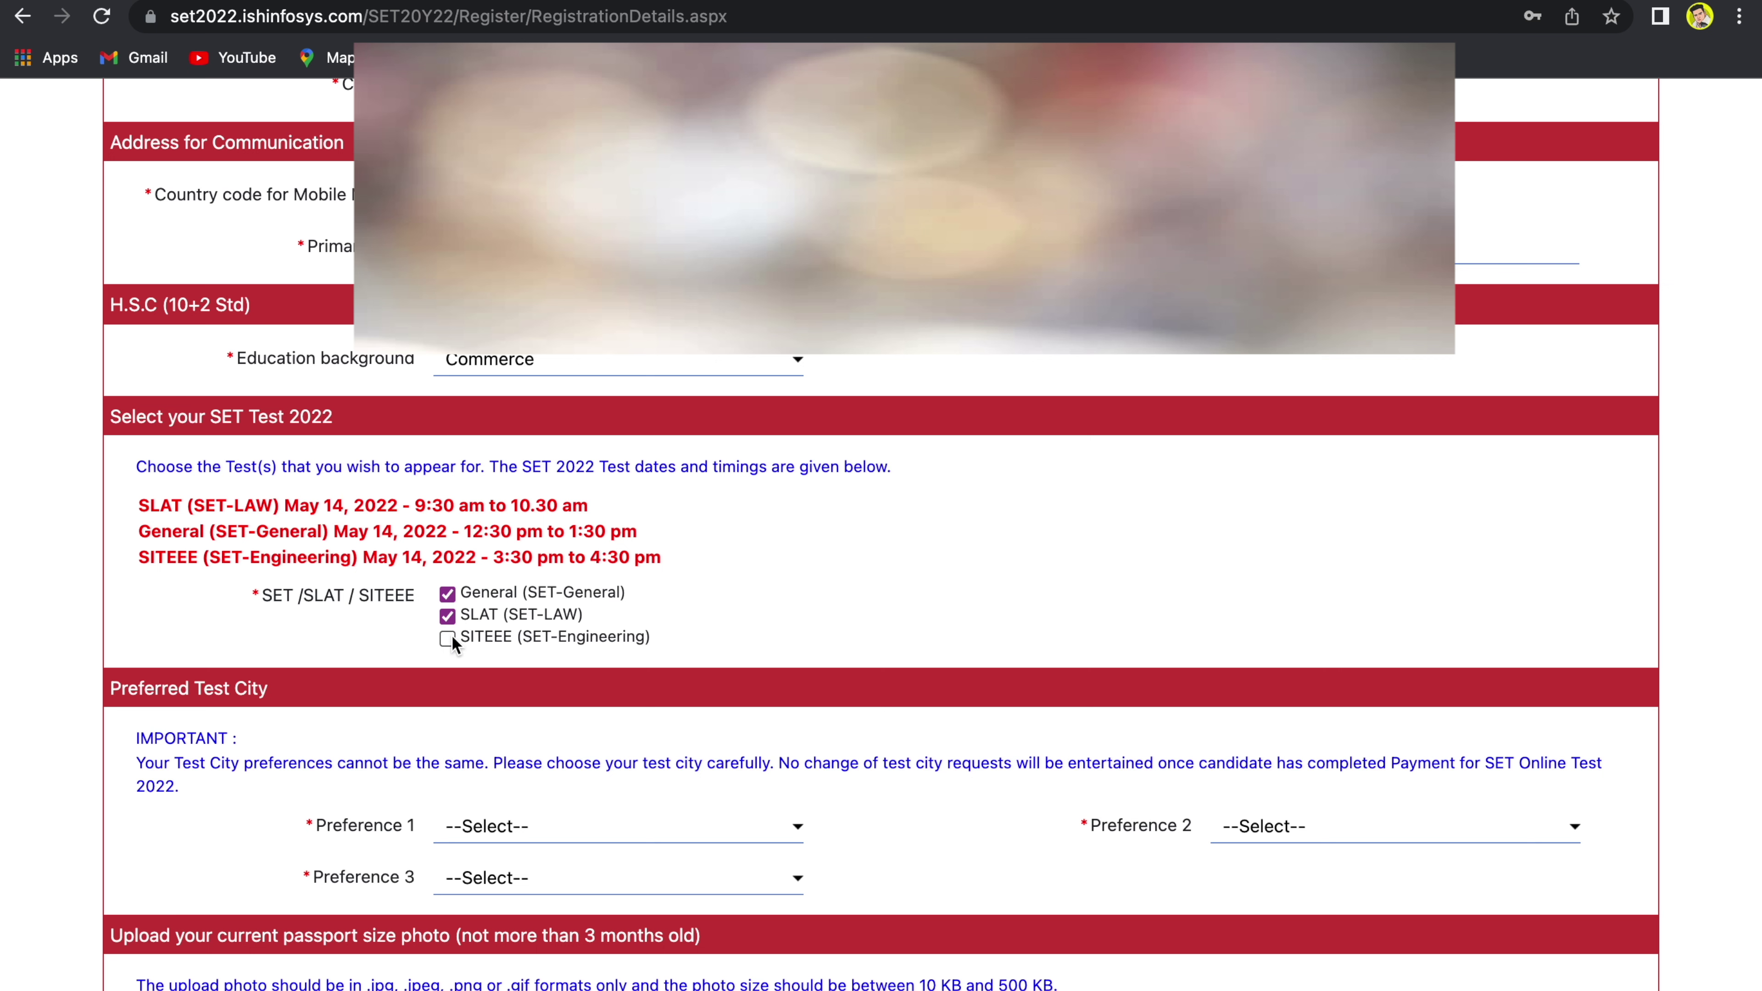
{"action": "scroll", "coordinate": [515, 639], "scroll_direction": "down", "scroll_amount": 5}
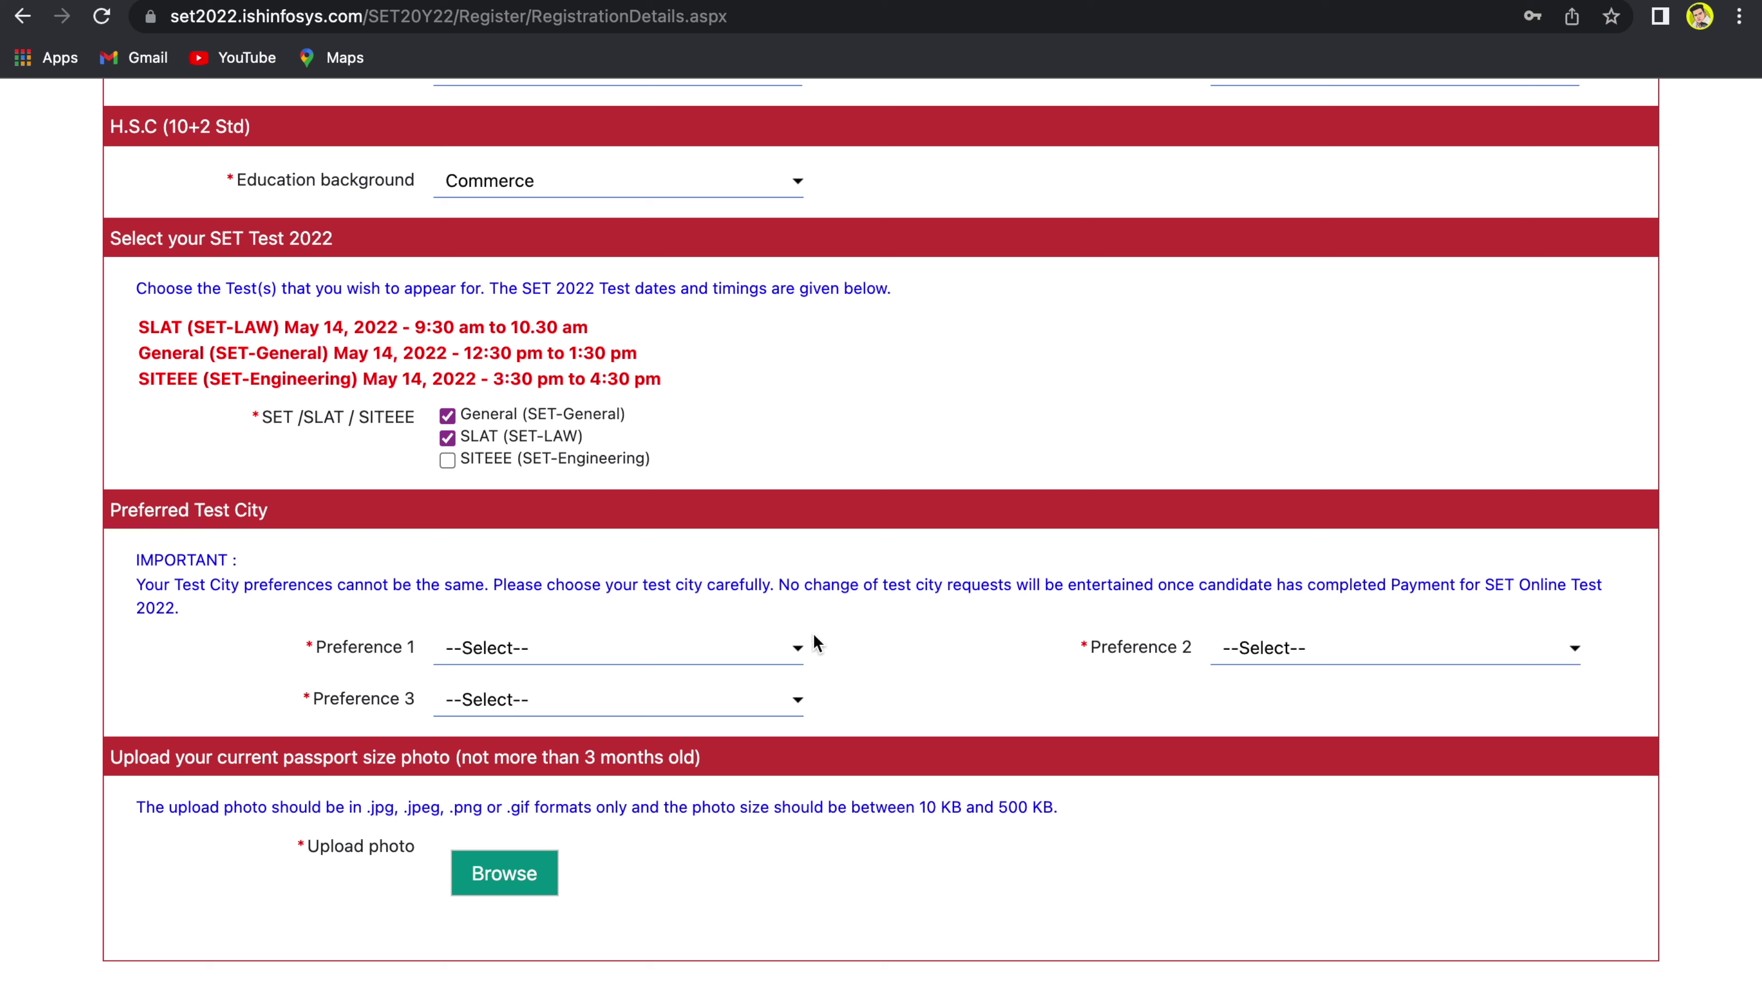
Step: Set the first test city preference to Noida - Greater Noida - Ghaziabad - Delhi NCR
{"action": "left_click", "coordinate": [796, 655]}
{"action": "scroll", "coordinate": [798, 885], "scroll_direction": "down", "scroll_amount": 10}
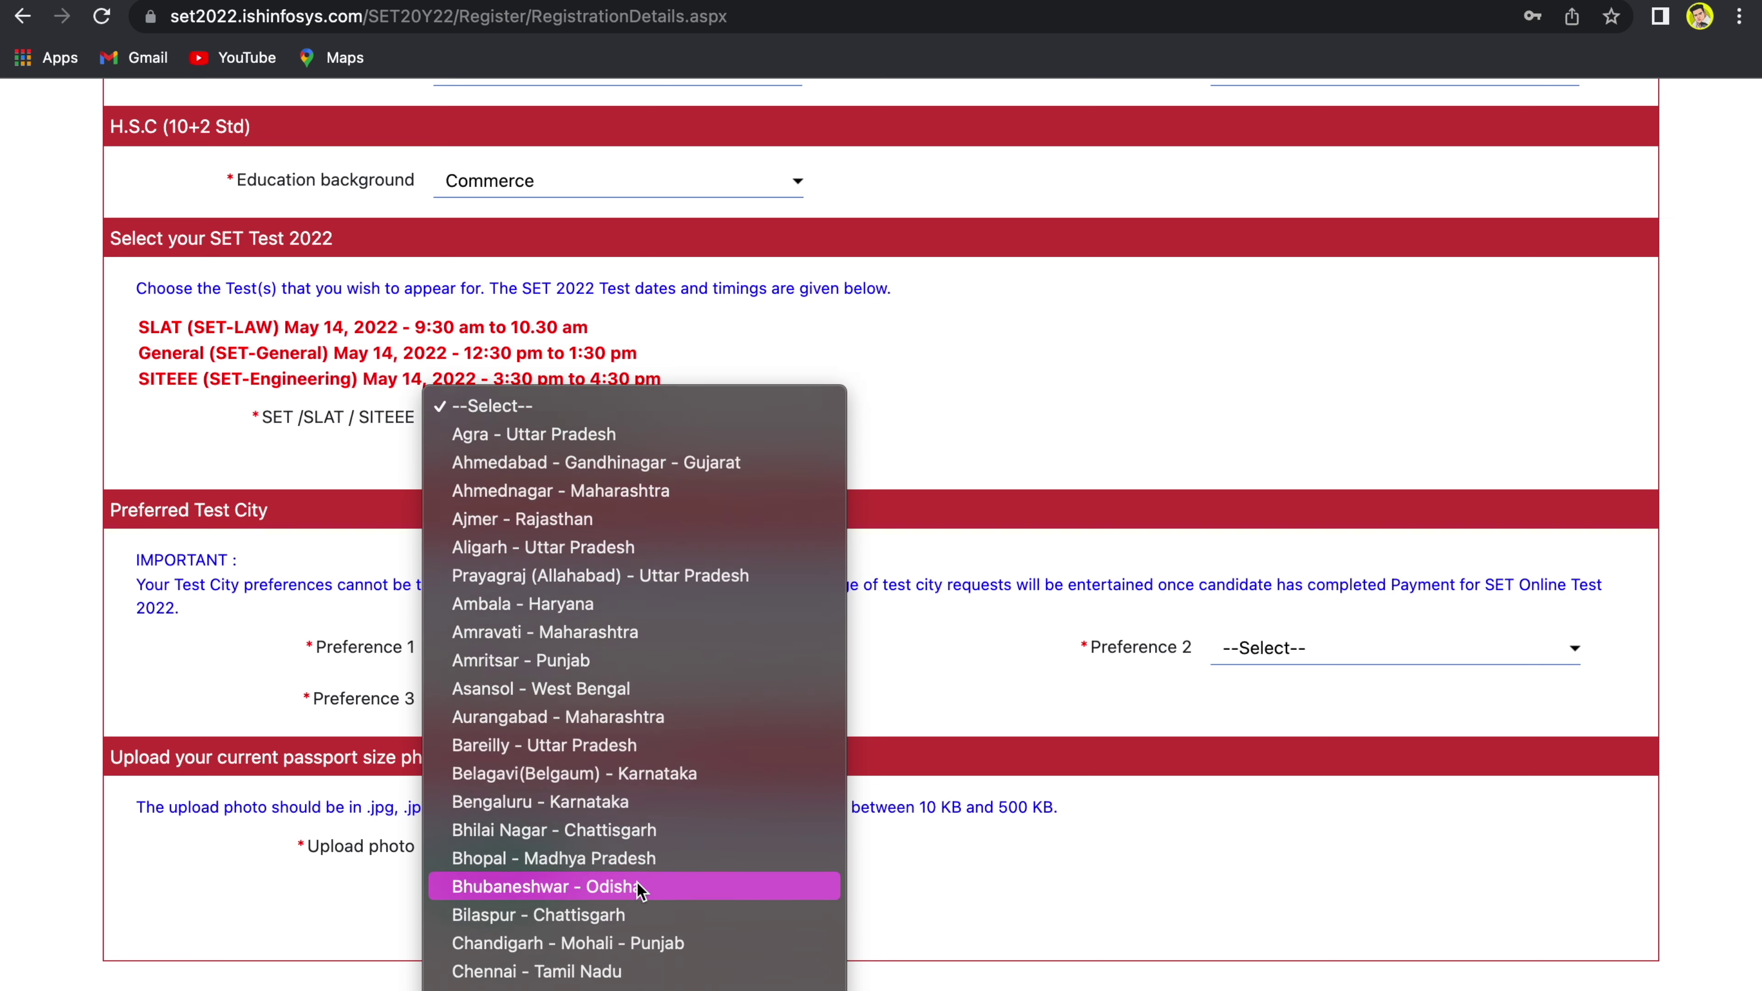
{"action": "scroll", "coordinate": [638, 885], "scroll_direction": "down", "scroll_amount": 10}
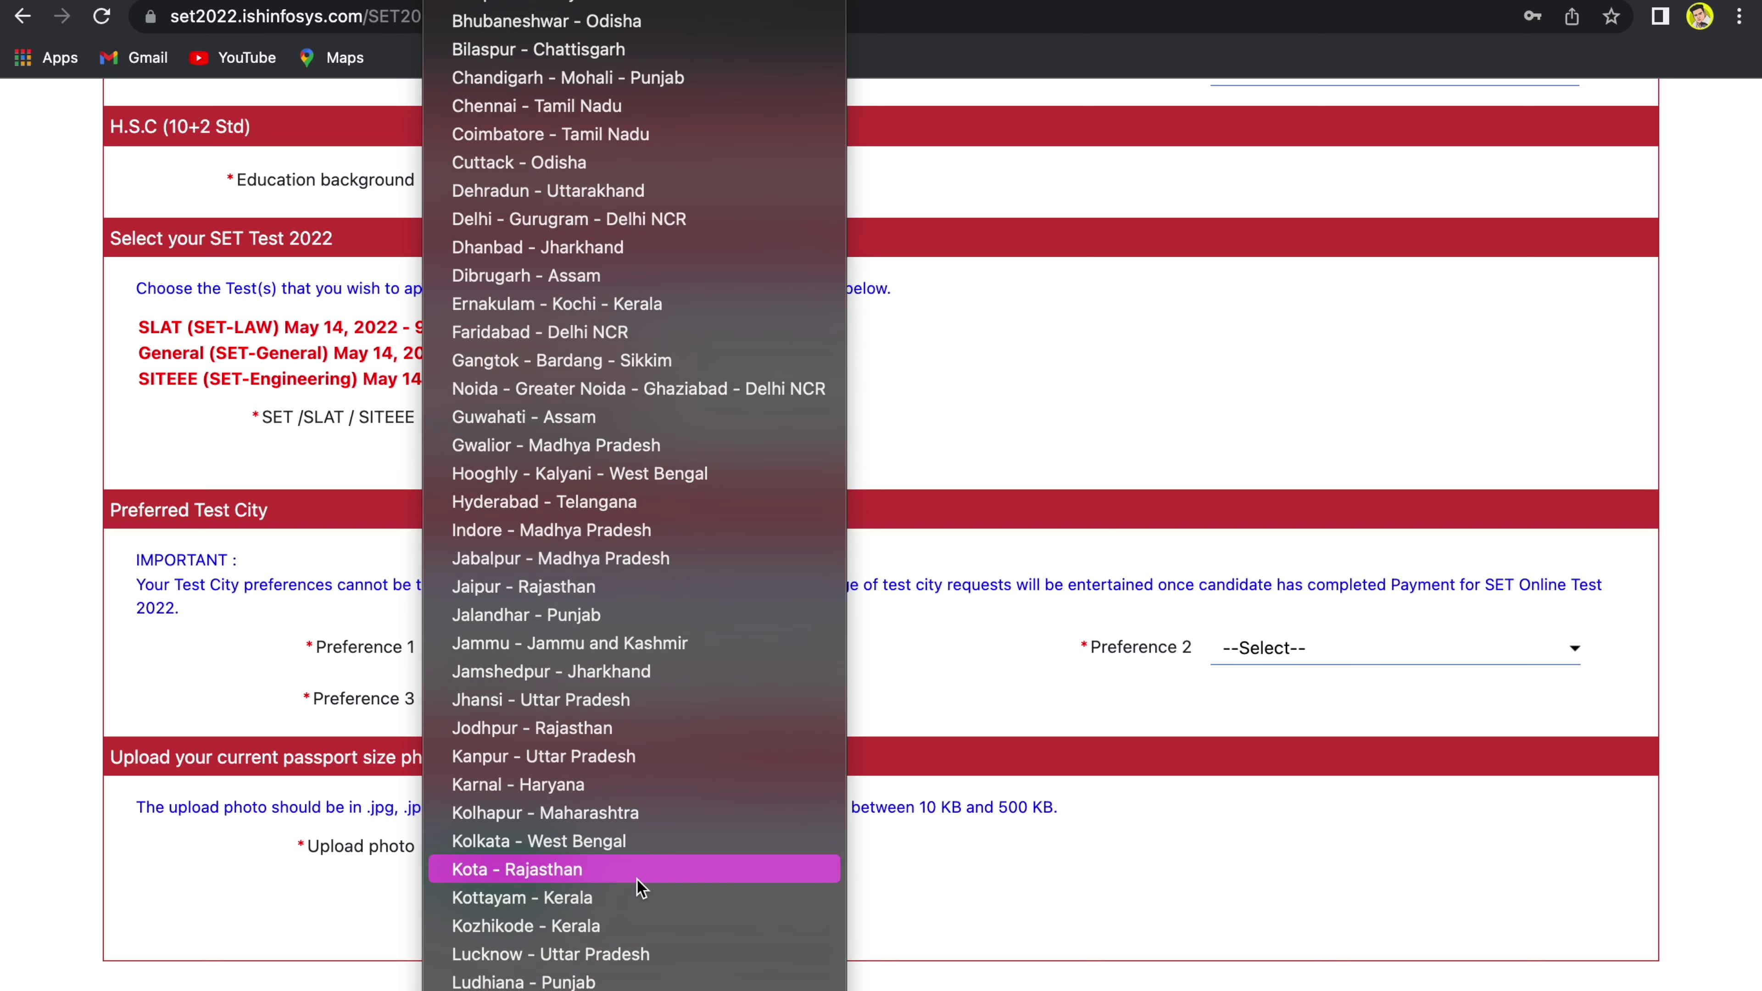
{"action": "scroll", "coordinate": [607, 871], "scroll_direction": "down", "scroll_amount": 10}
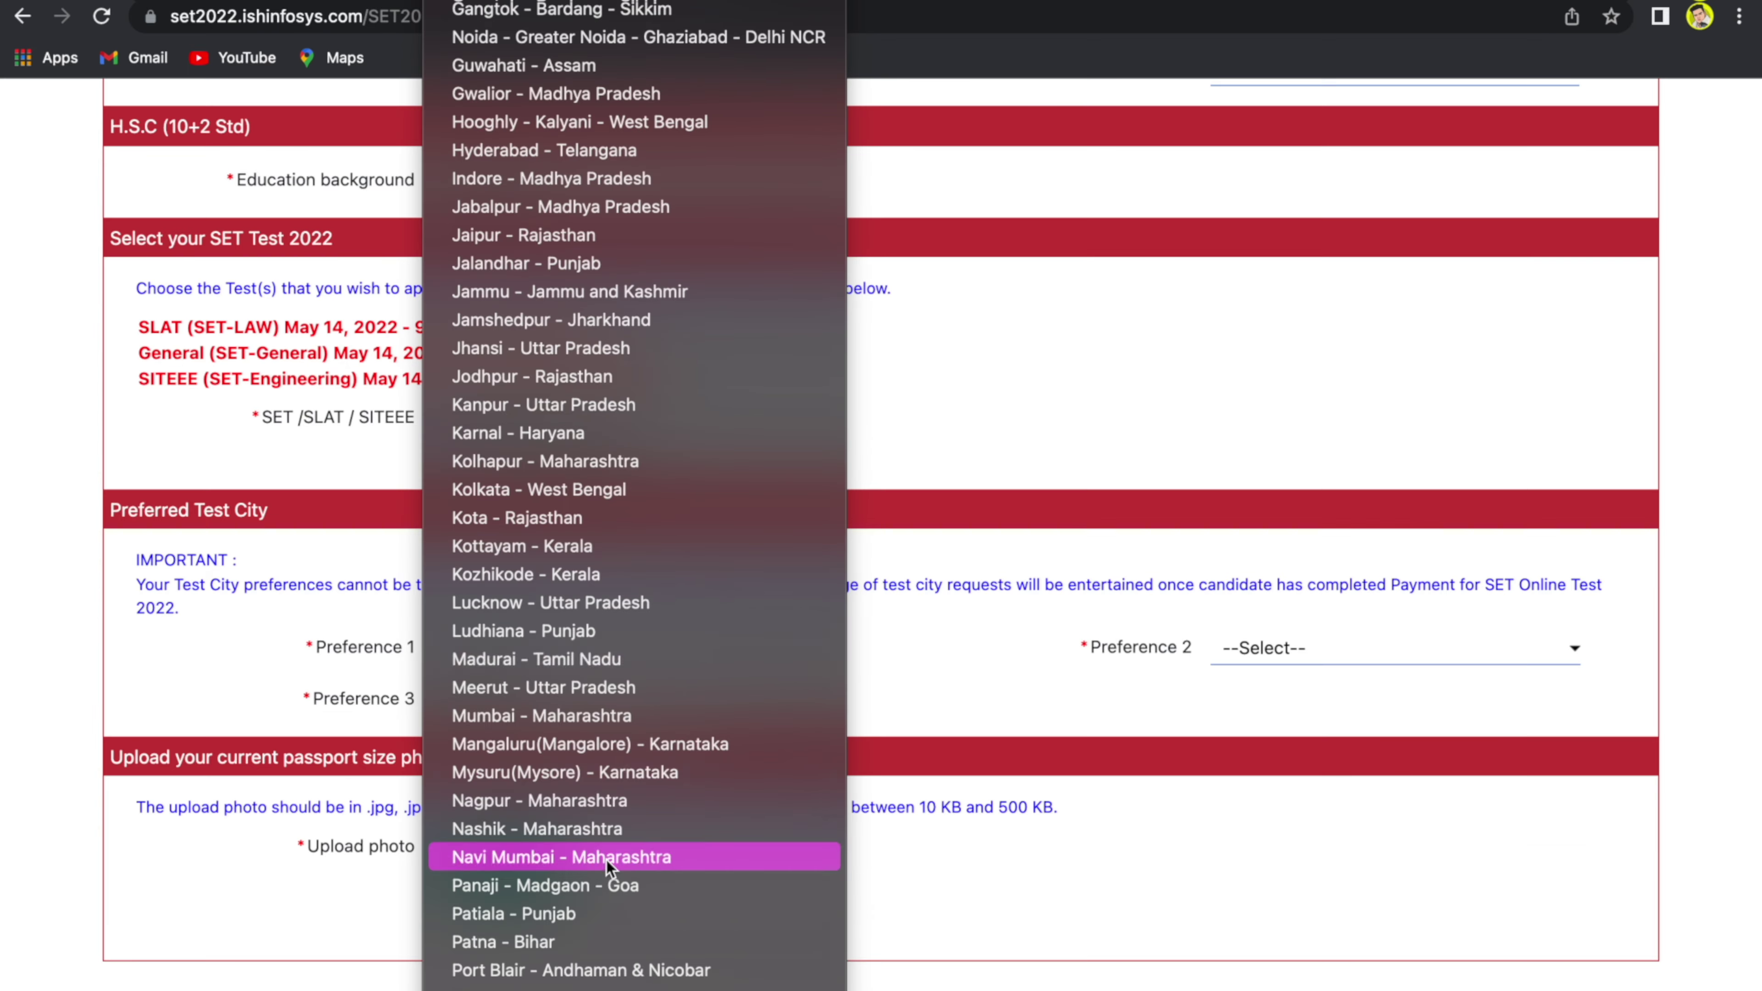
{"action": "scroll", "coordinate": [699, 168], "scroll_direction": "up", "scroll_amount": 3}
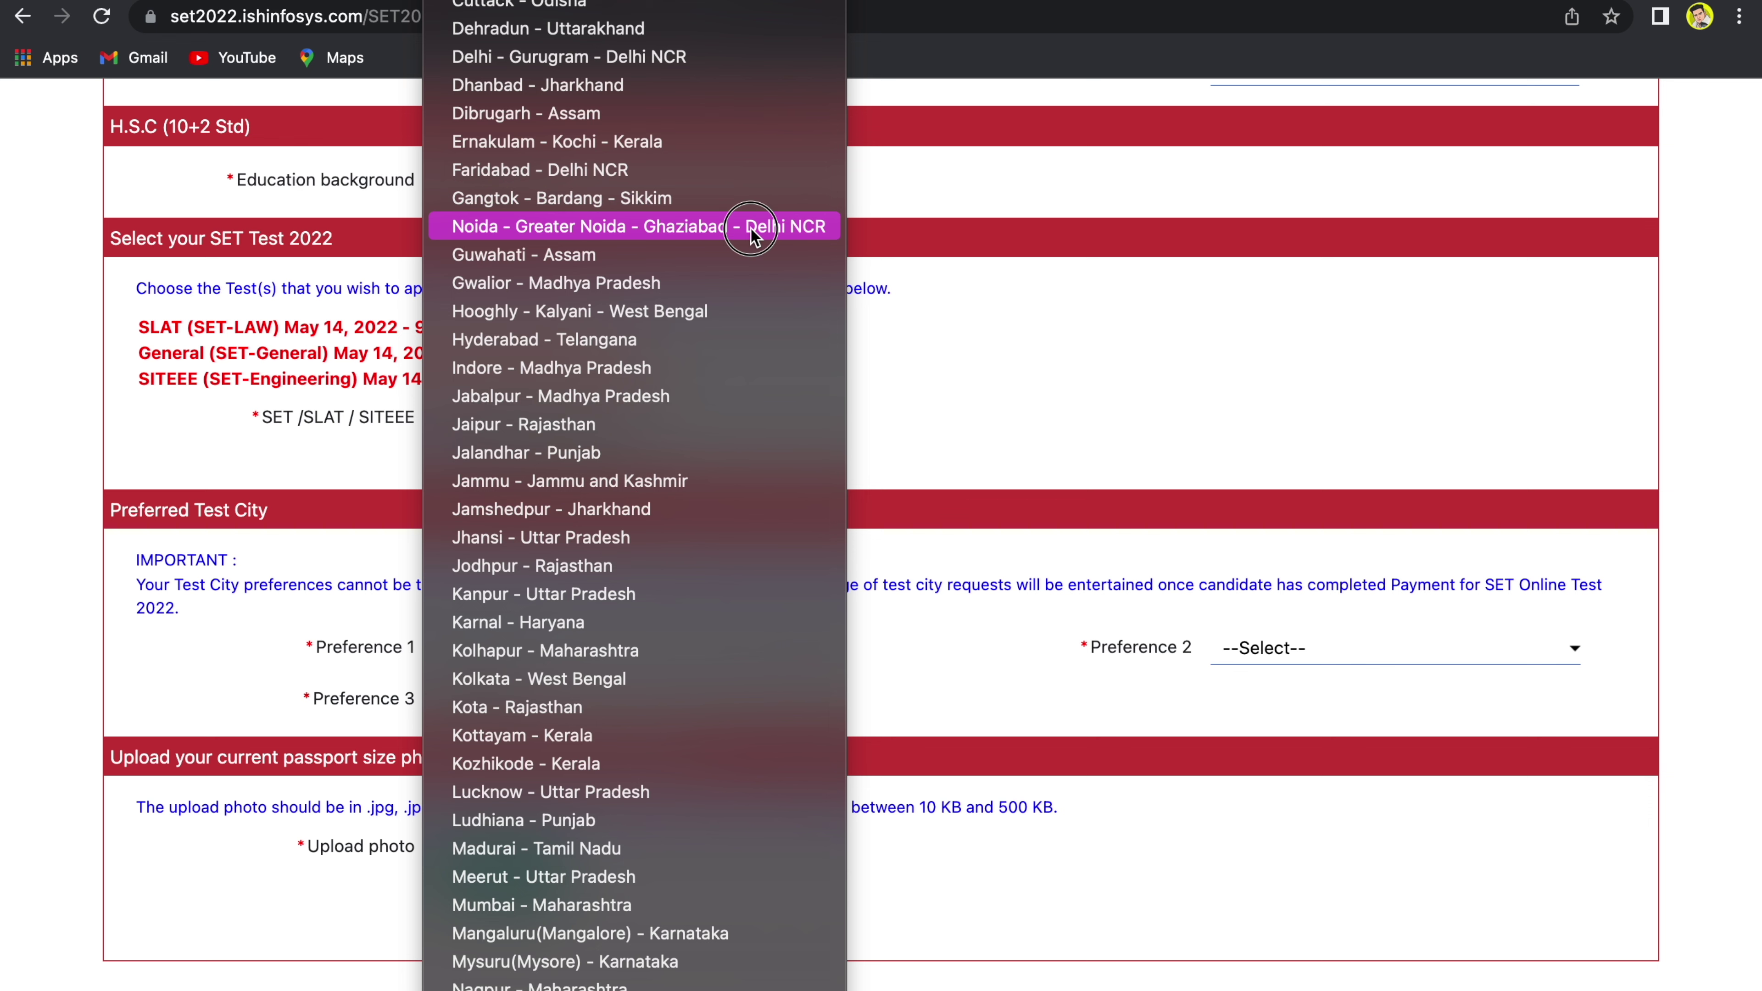
{"action": "left_click", "coordinate": [751, 229]}
{"action": "scroll", "coordinate": [599, 622], "scroll_direction": "down", "scroll_amount": 2}
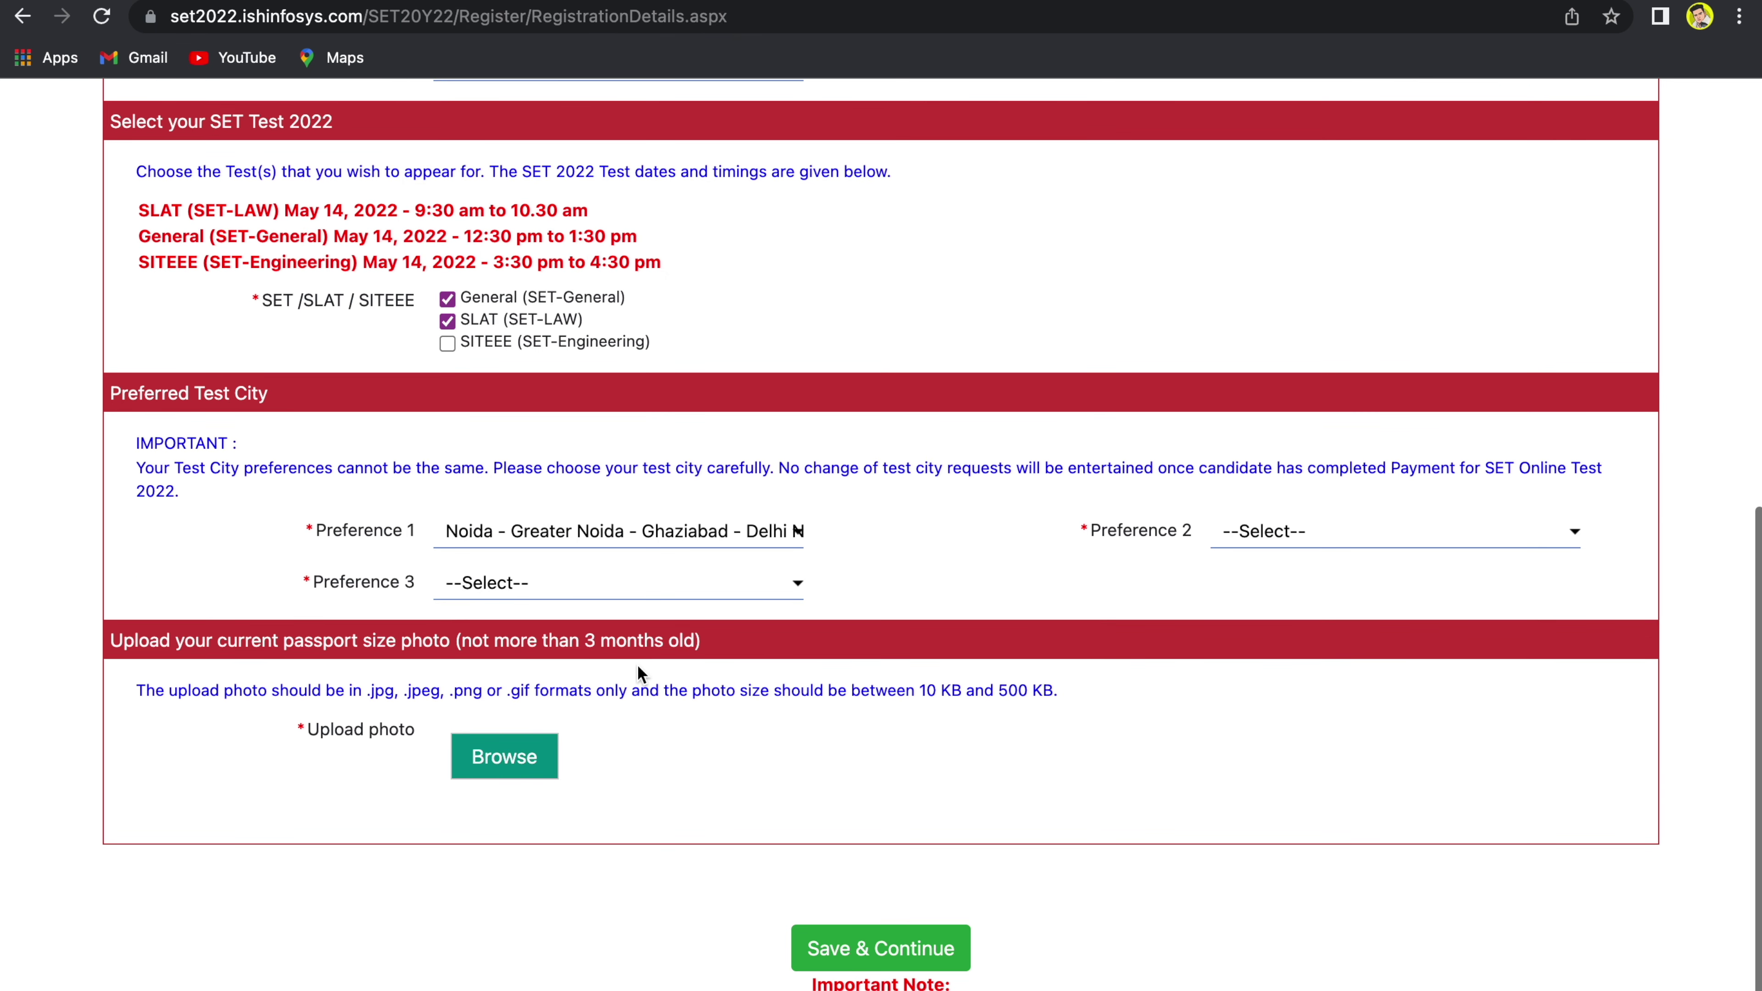
Step: Choose Faridabad - Delhi NCR as second and Agra - Uttar Pradesh as third test city
{"action": "left_click", "coordinate": [1405, 536]}
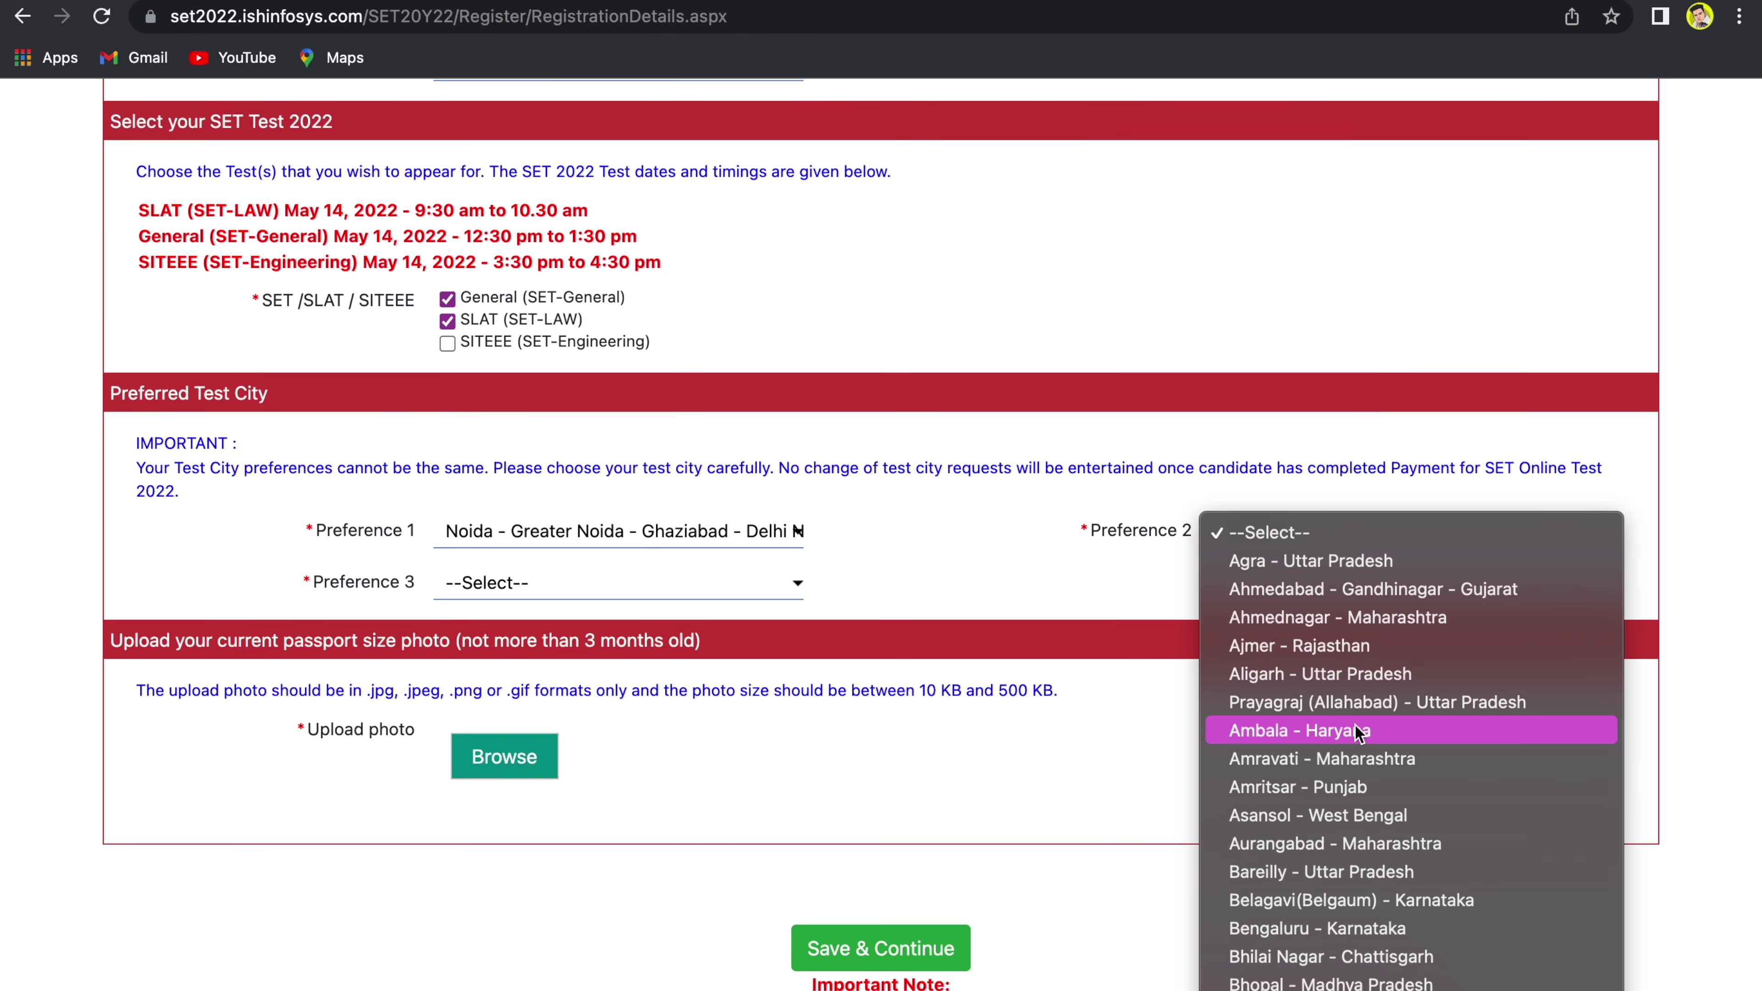
{"action": "scroll", "coordinate": [1592, 520], "scroll_direction": "down", "scroll_amount": 3}
{"action": "scroll", "coordinate": [1592, 517], "scroll_direction": "down", "scroll_amount": 4}
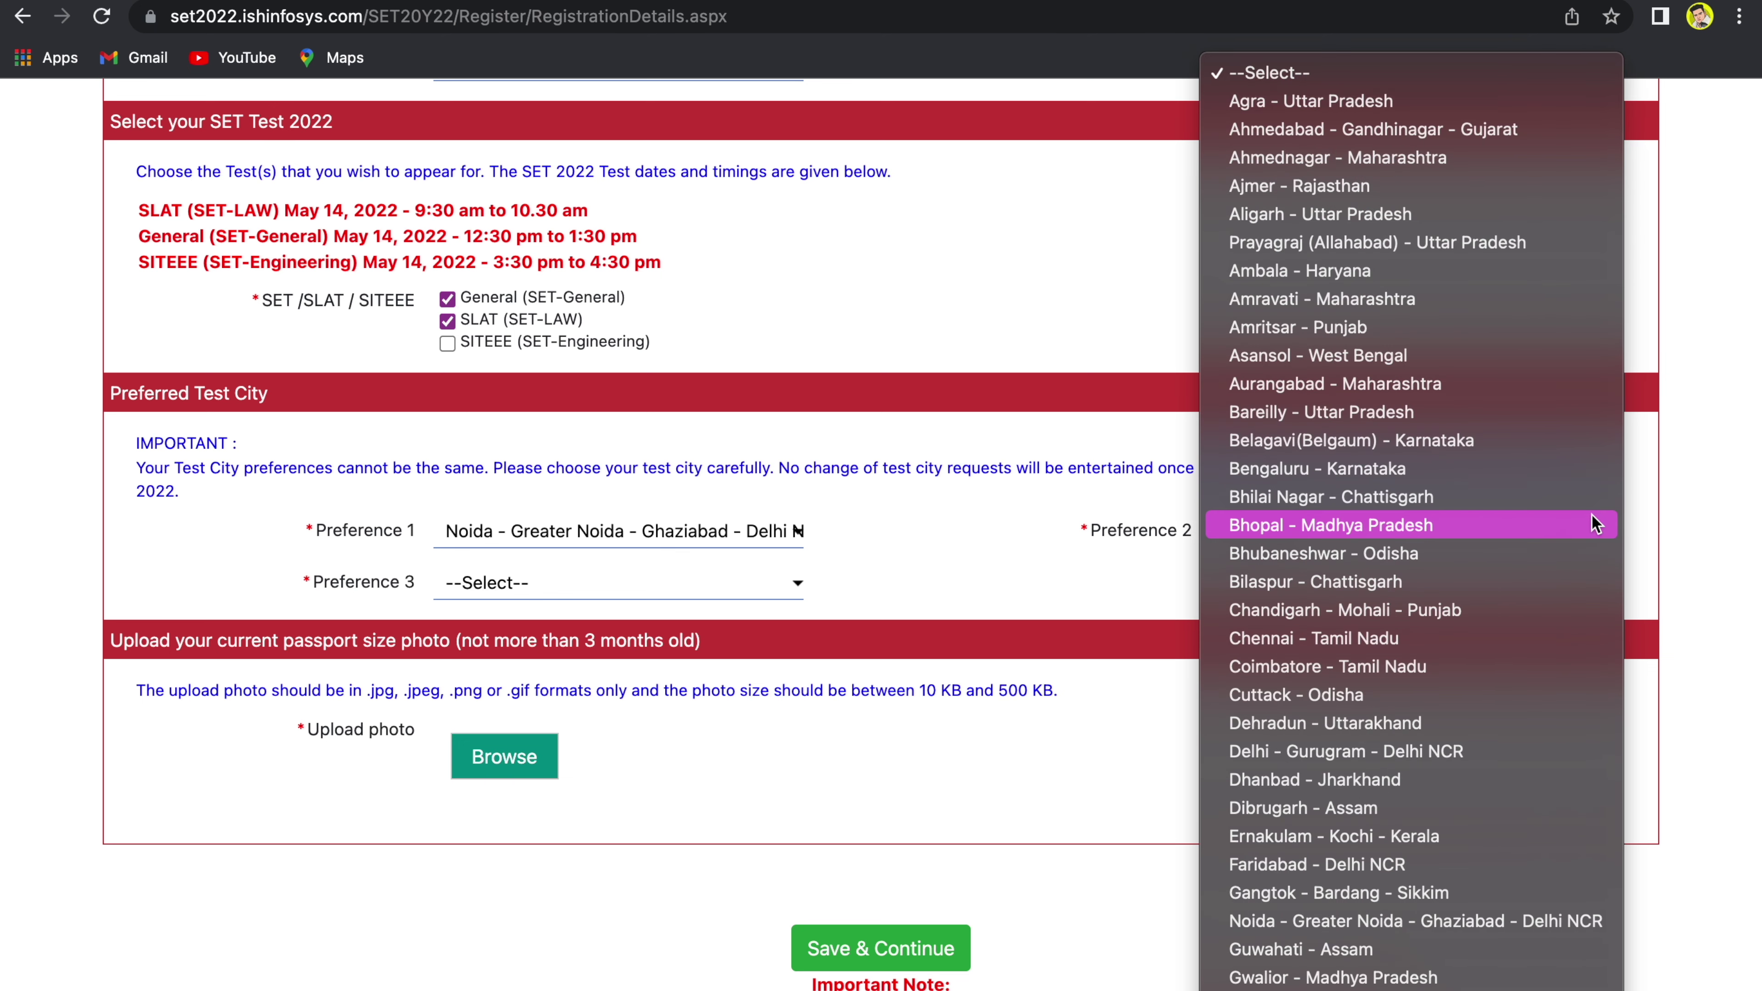
{"action": "left_click", "coordinate": [1316, 866]}
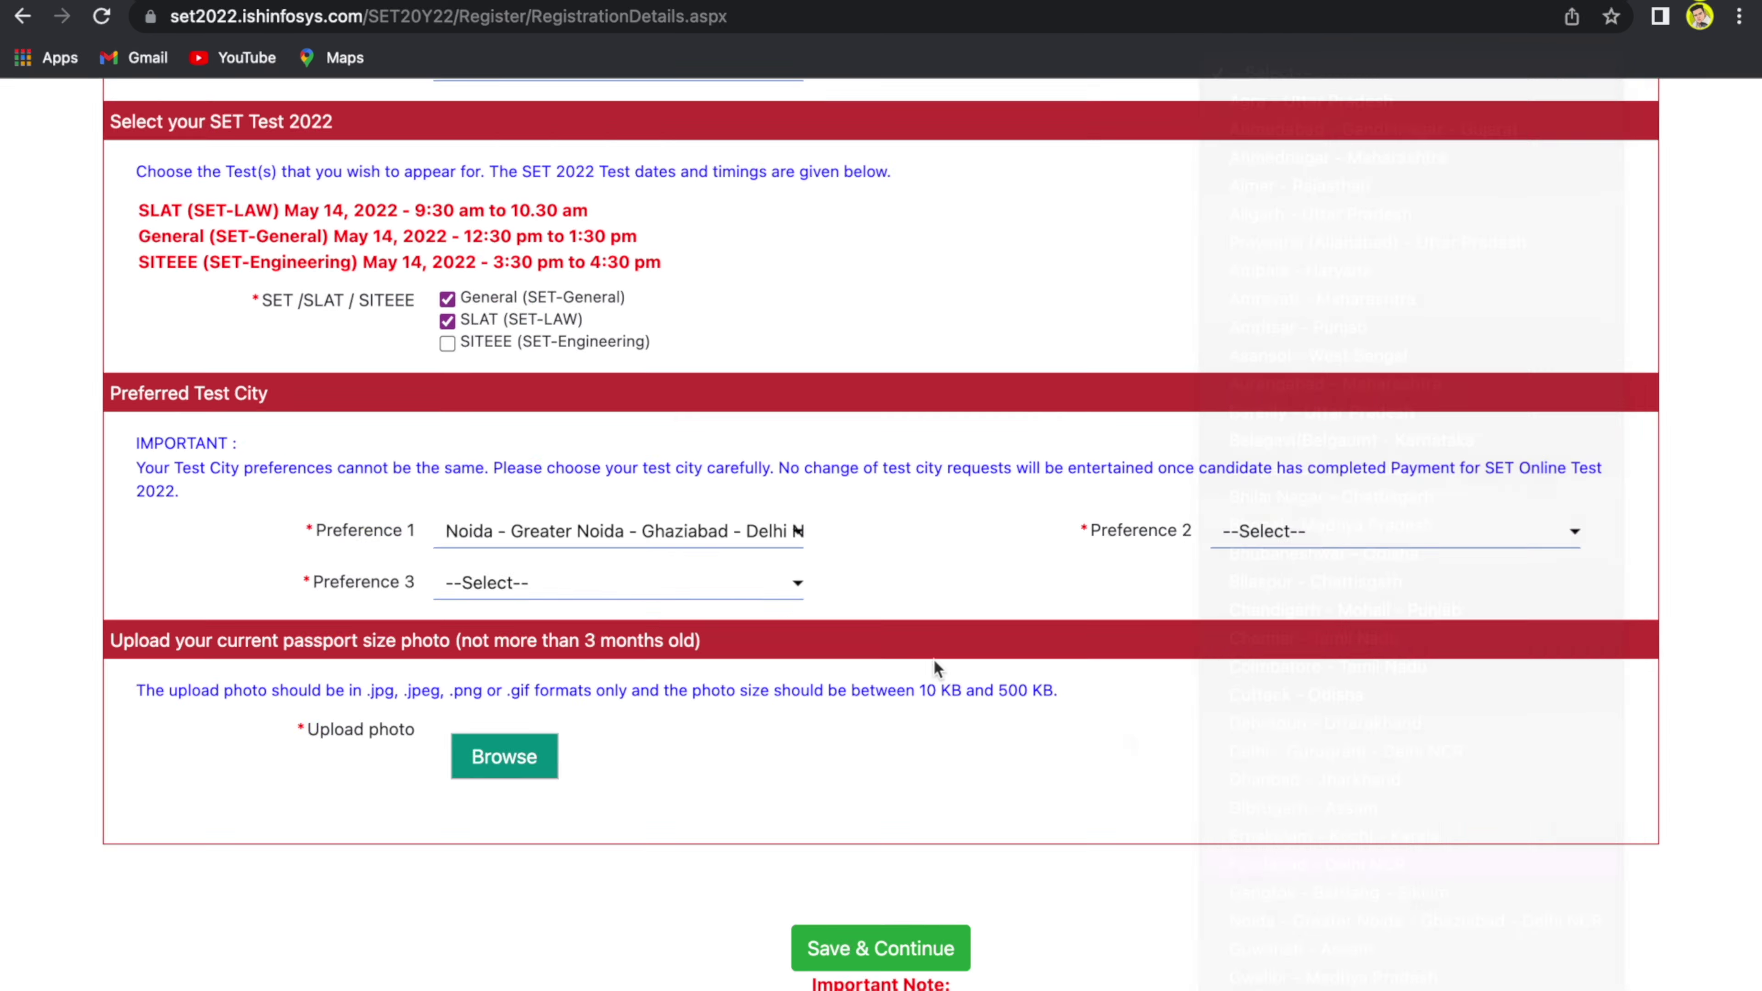
{"action": "left_click", "coordinate": [659, 587]}
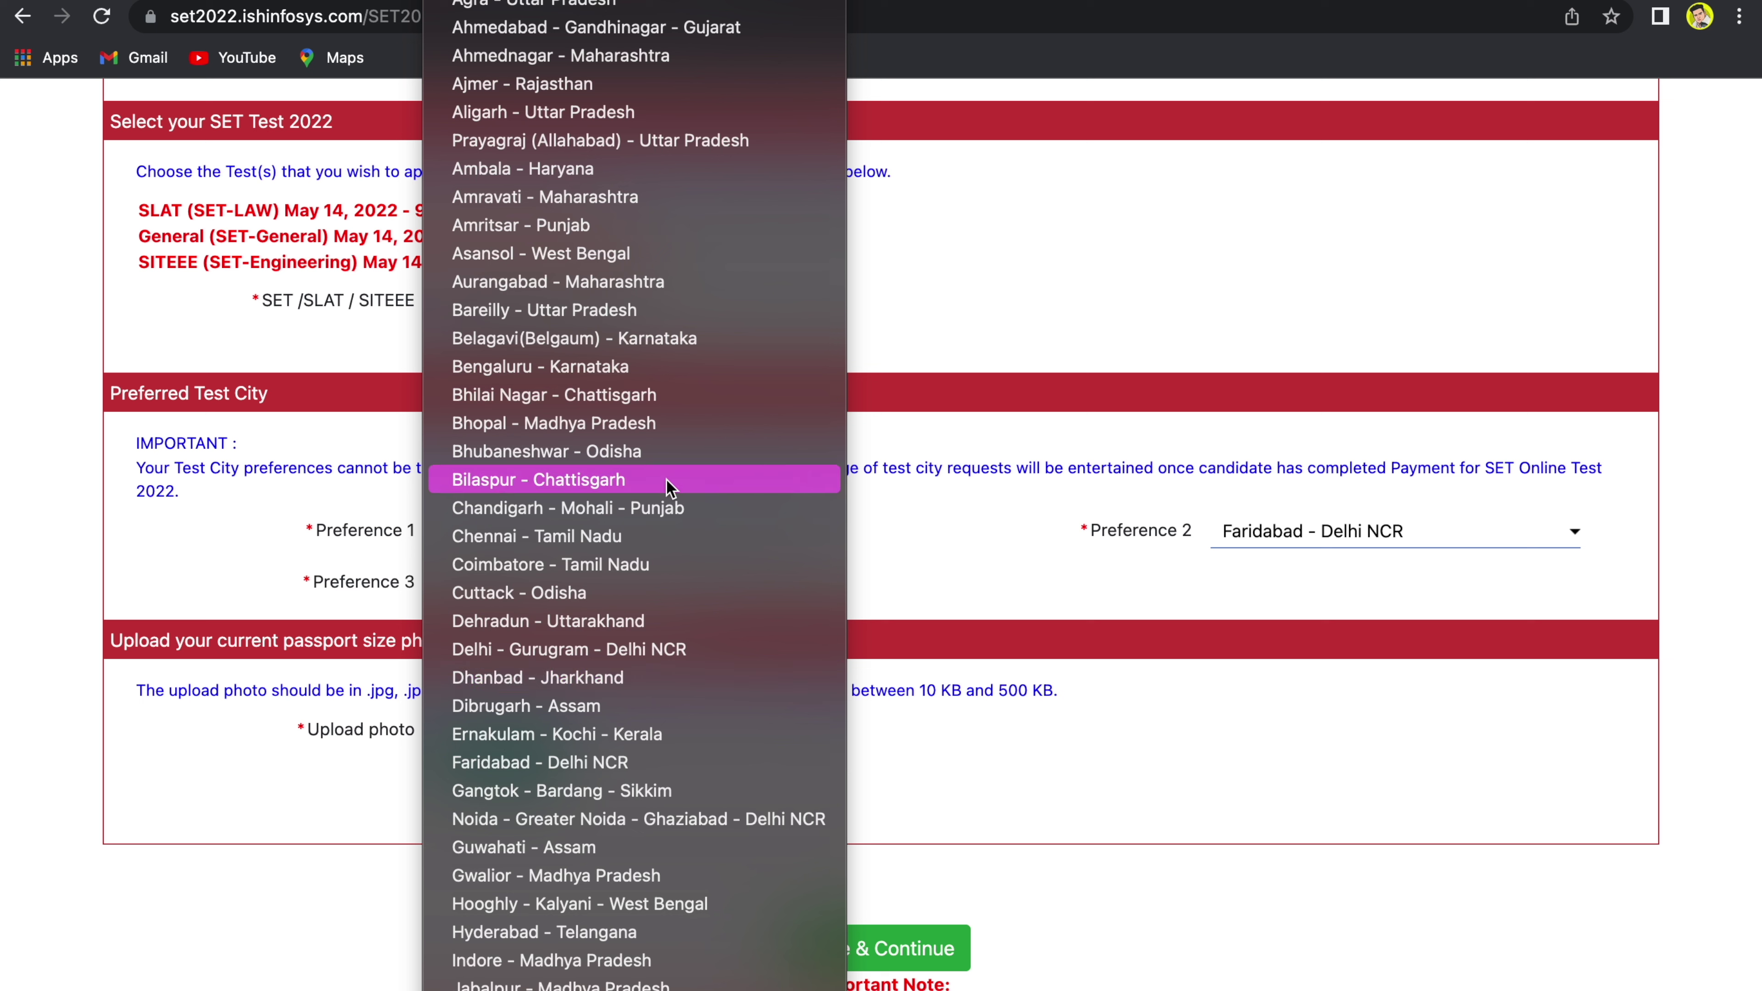
{"action": "left_click", "coordinate": [590, 6]}
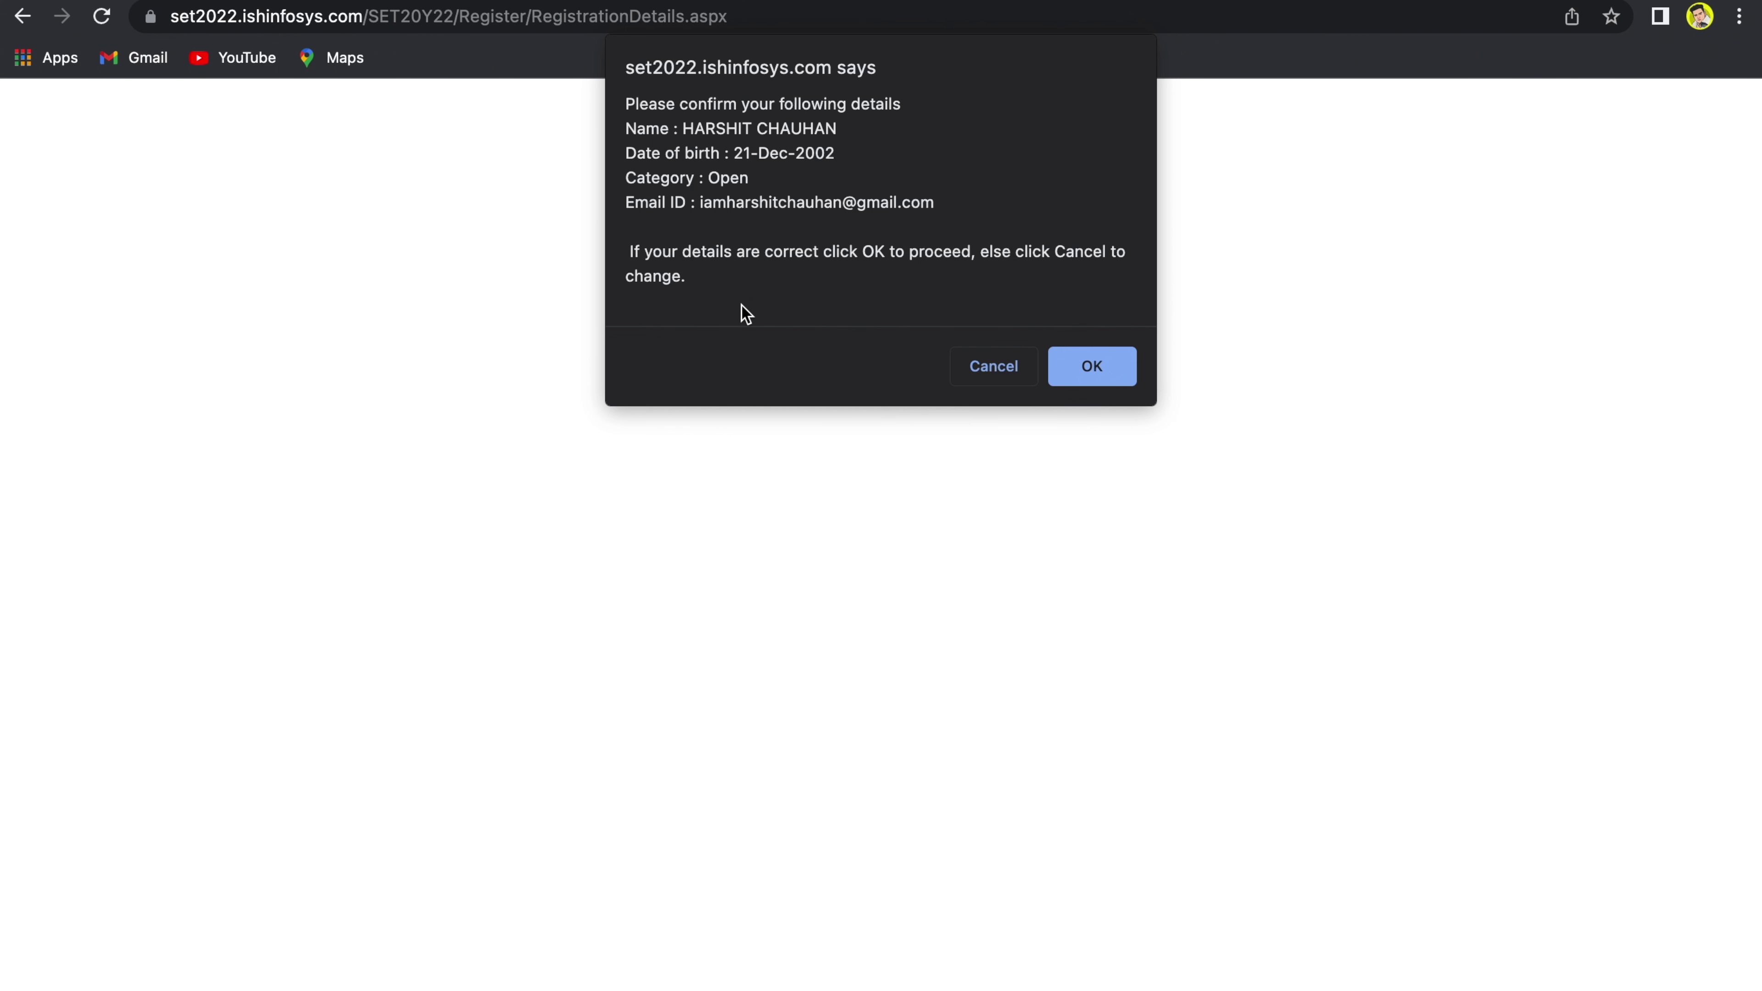
Step: Confirm in the prompt that the registration details are correct
{"action": "left_click", "coordinate": [1091, 366]}
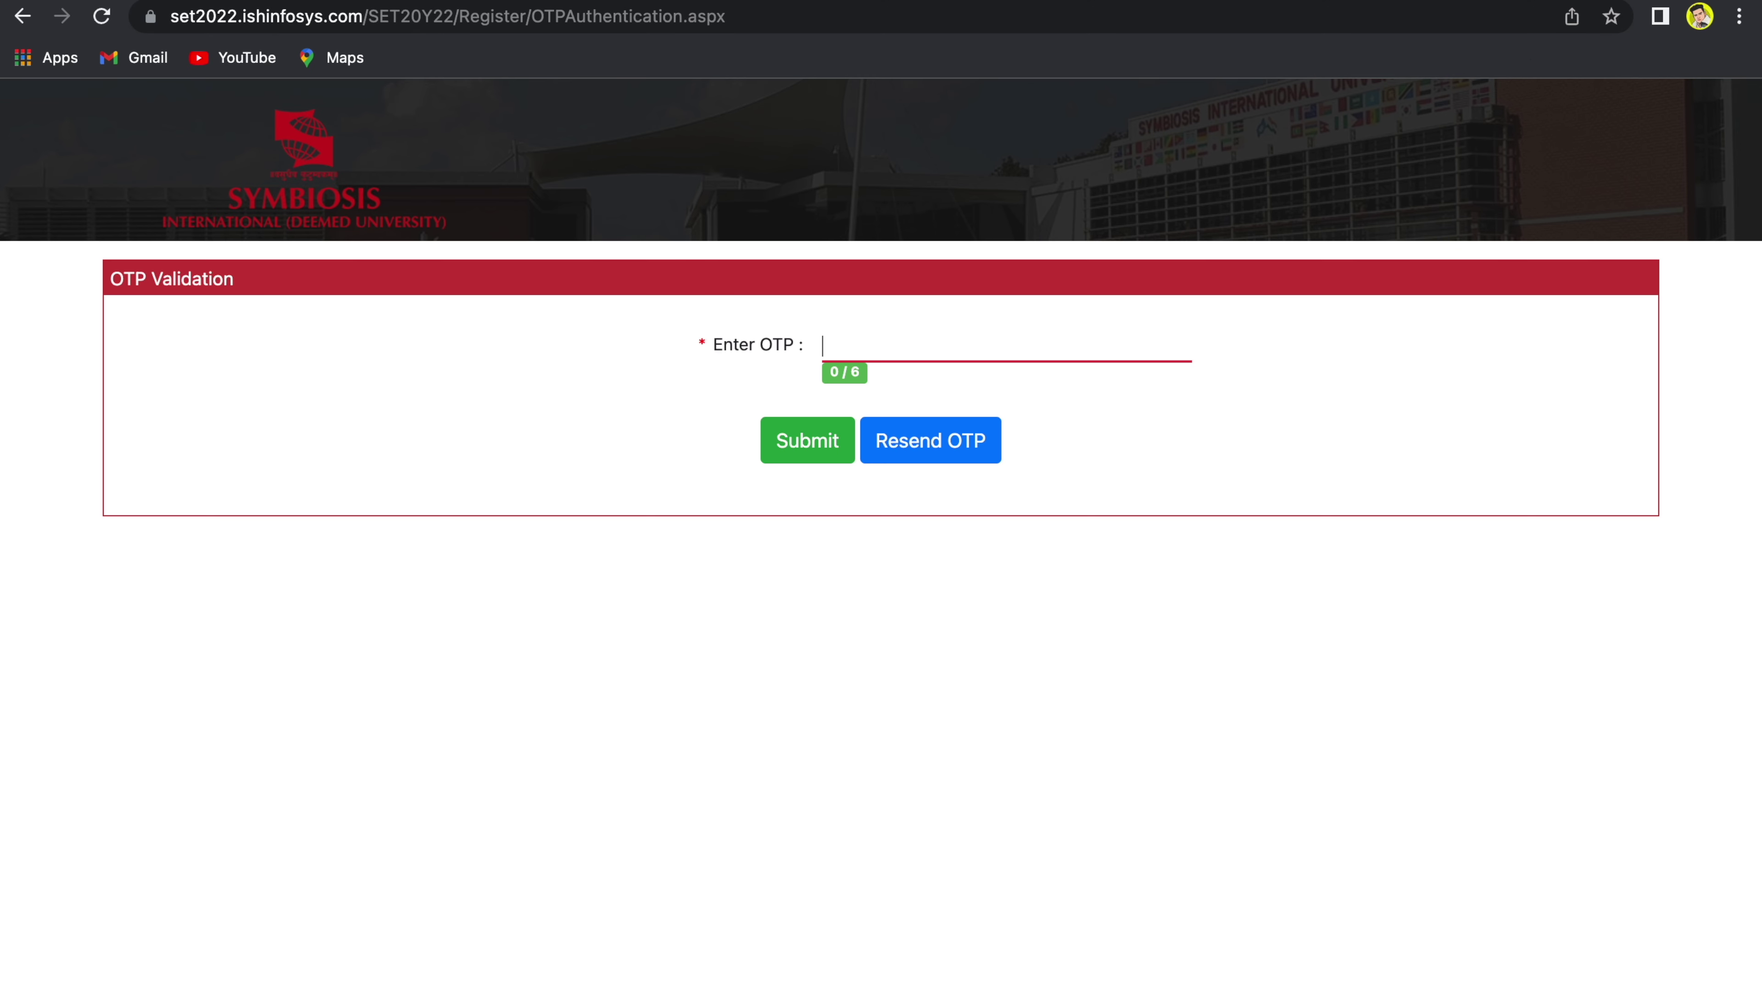
Step: Fetch the emailed OTP in a new tab, enter the code and submit it
{"action": "key", "text": "super+t"}
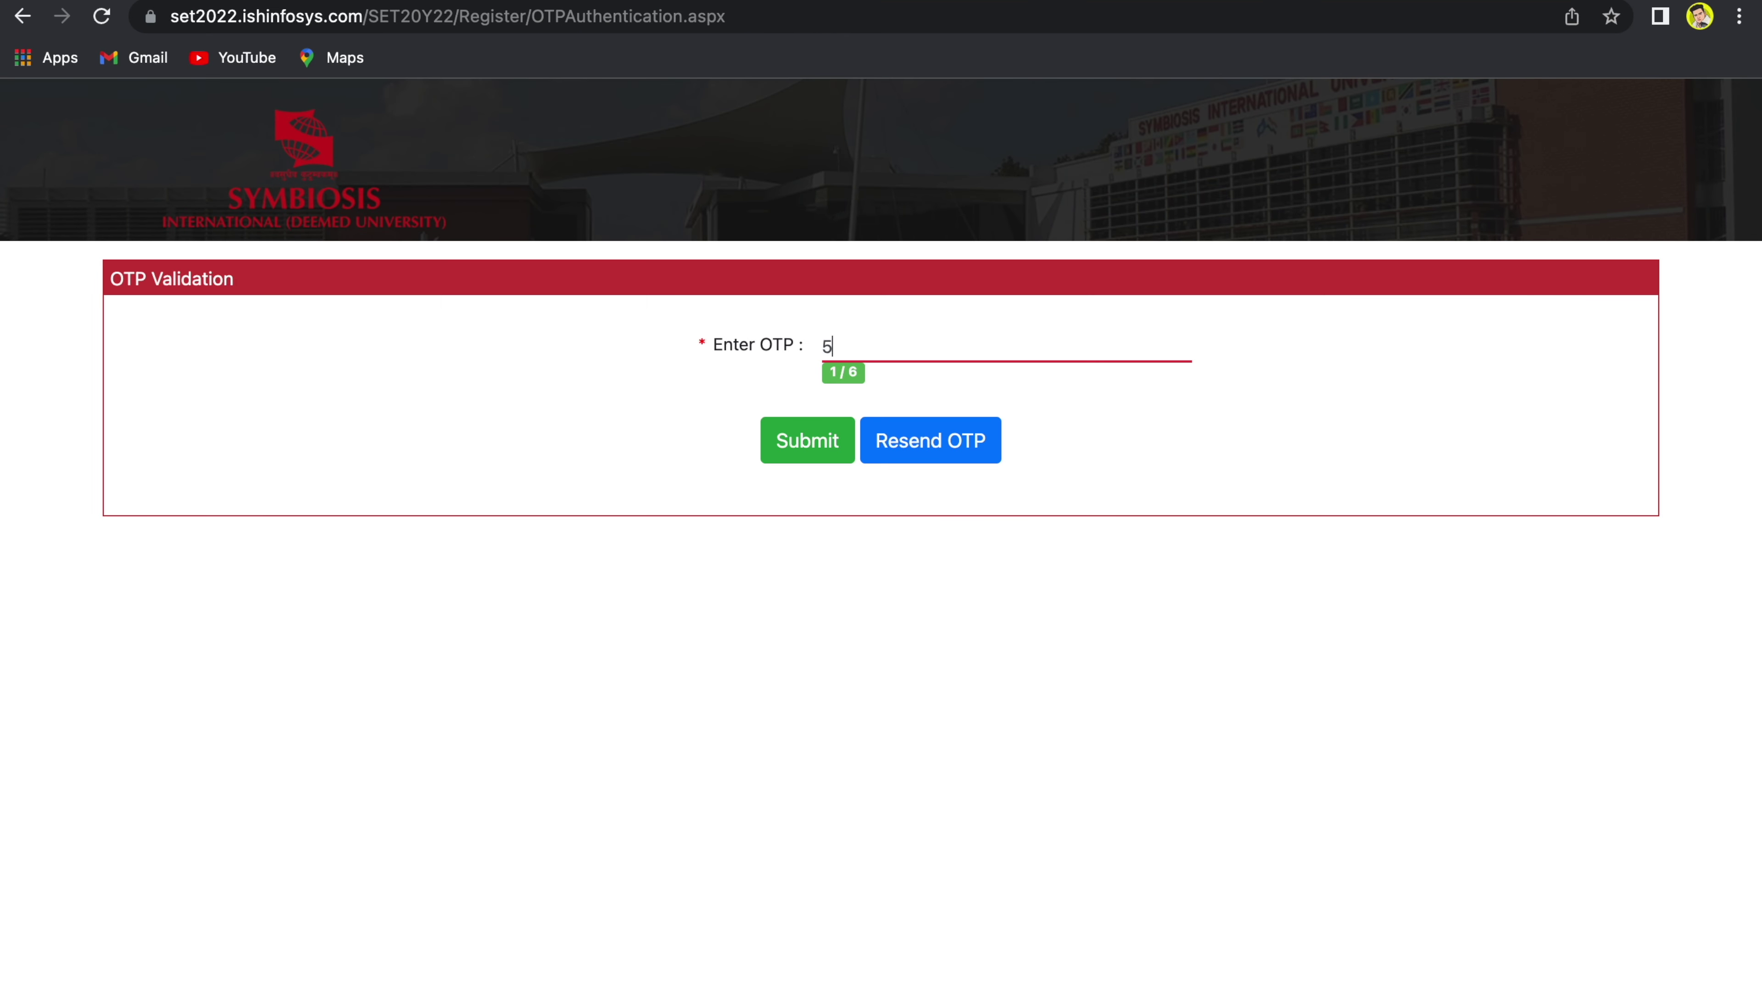
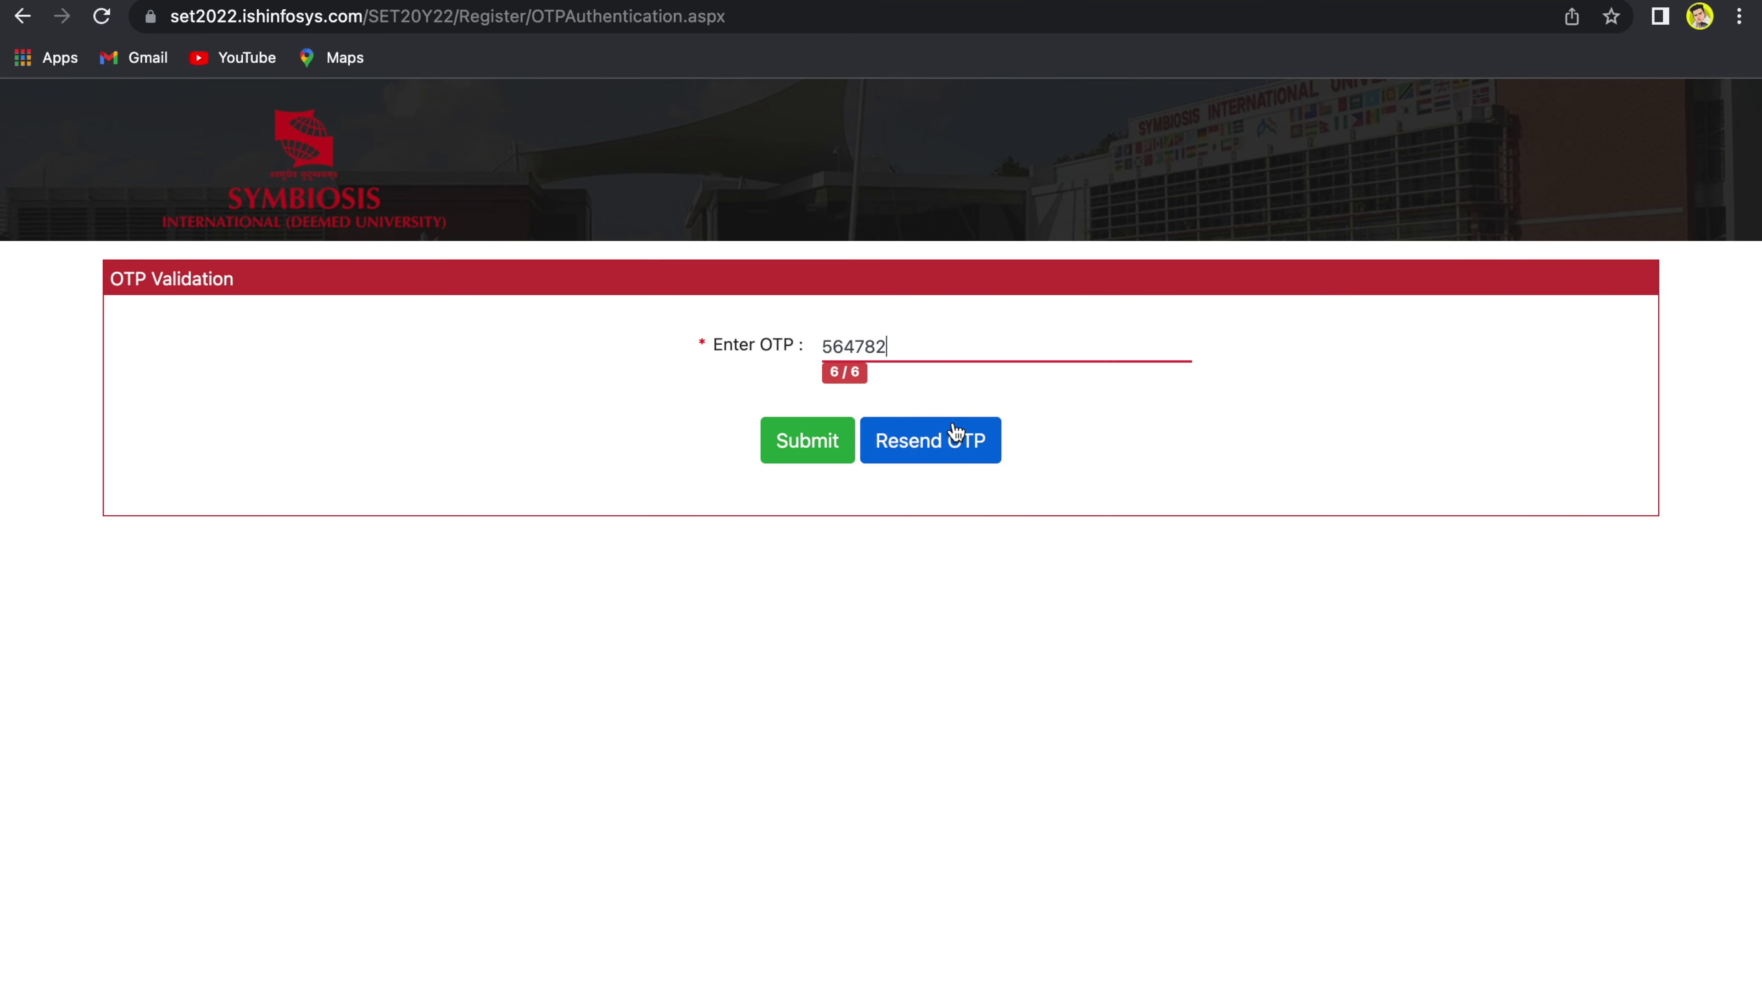
{"action": "left_click", "coordinate": [795, 434]}
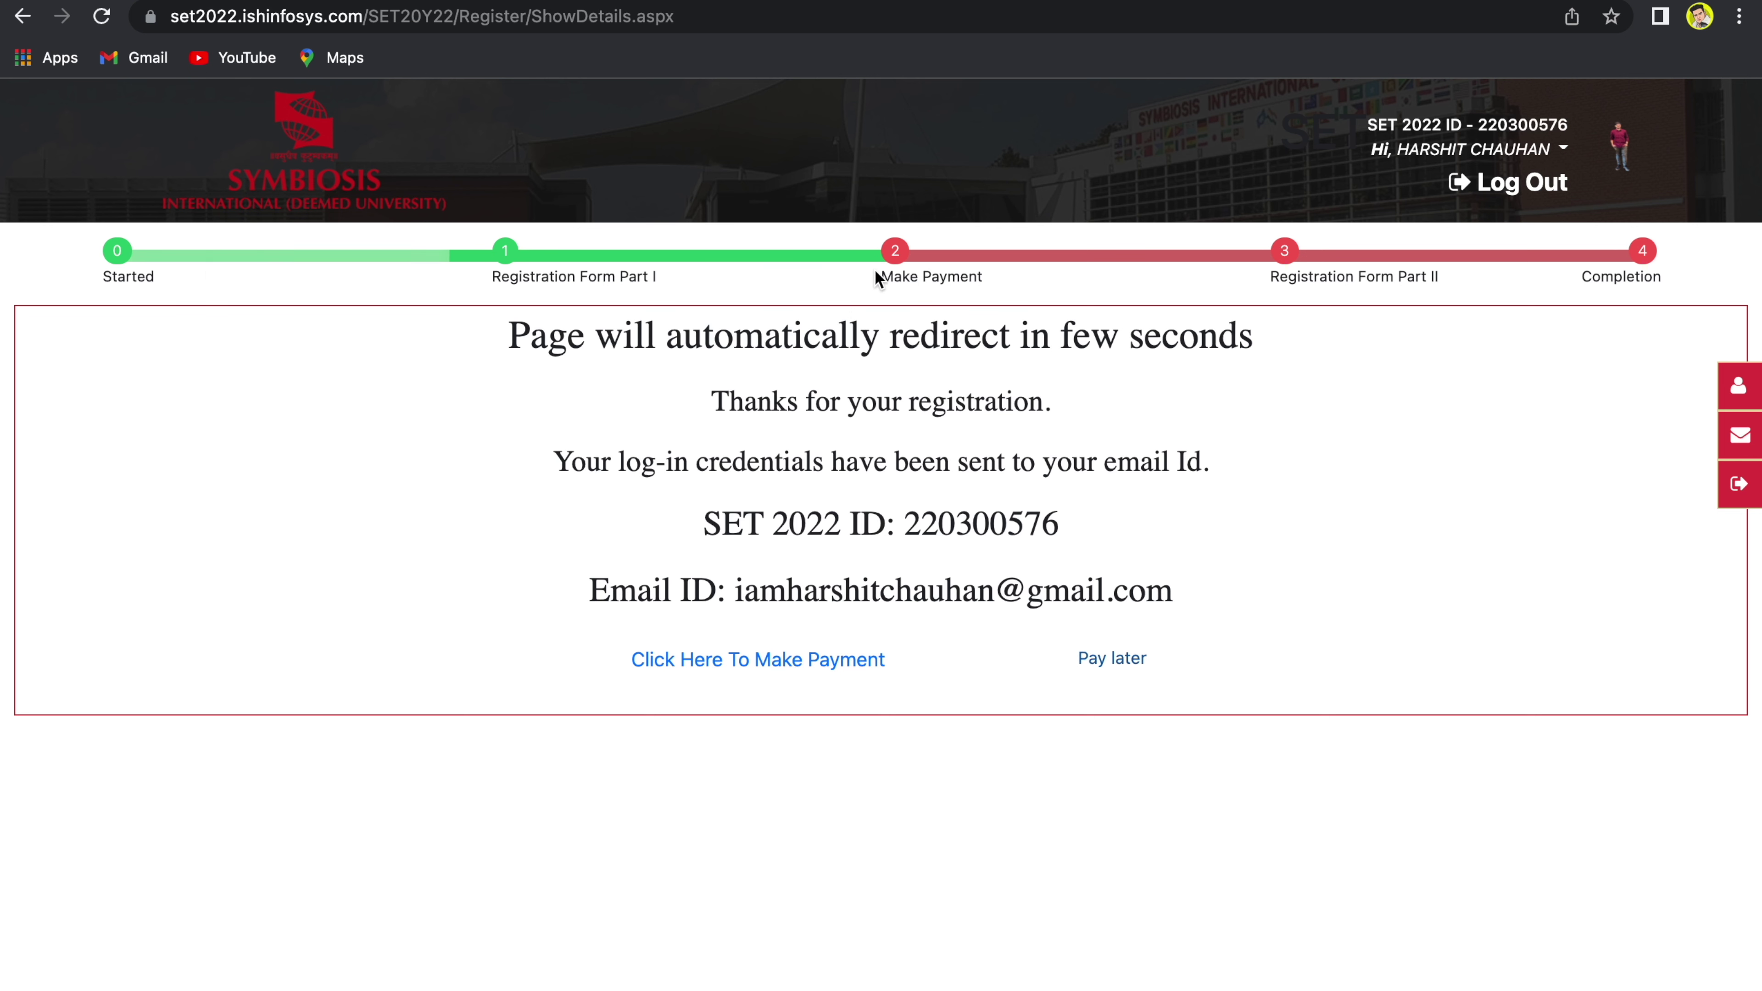
Step: Open the payment page and review the test fee table and programme-fee note
{"action": "left_click", "coordinate": [759, 659]}
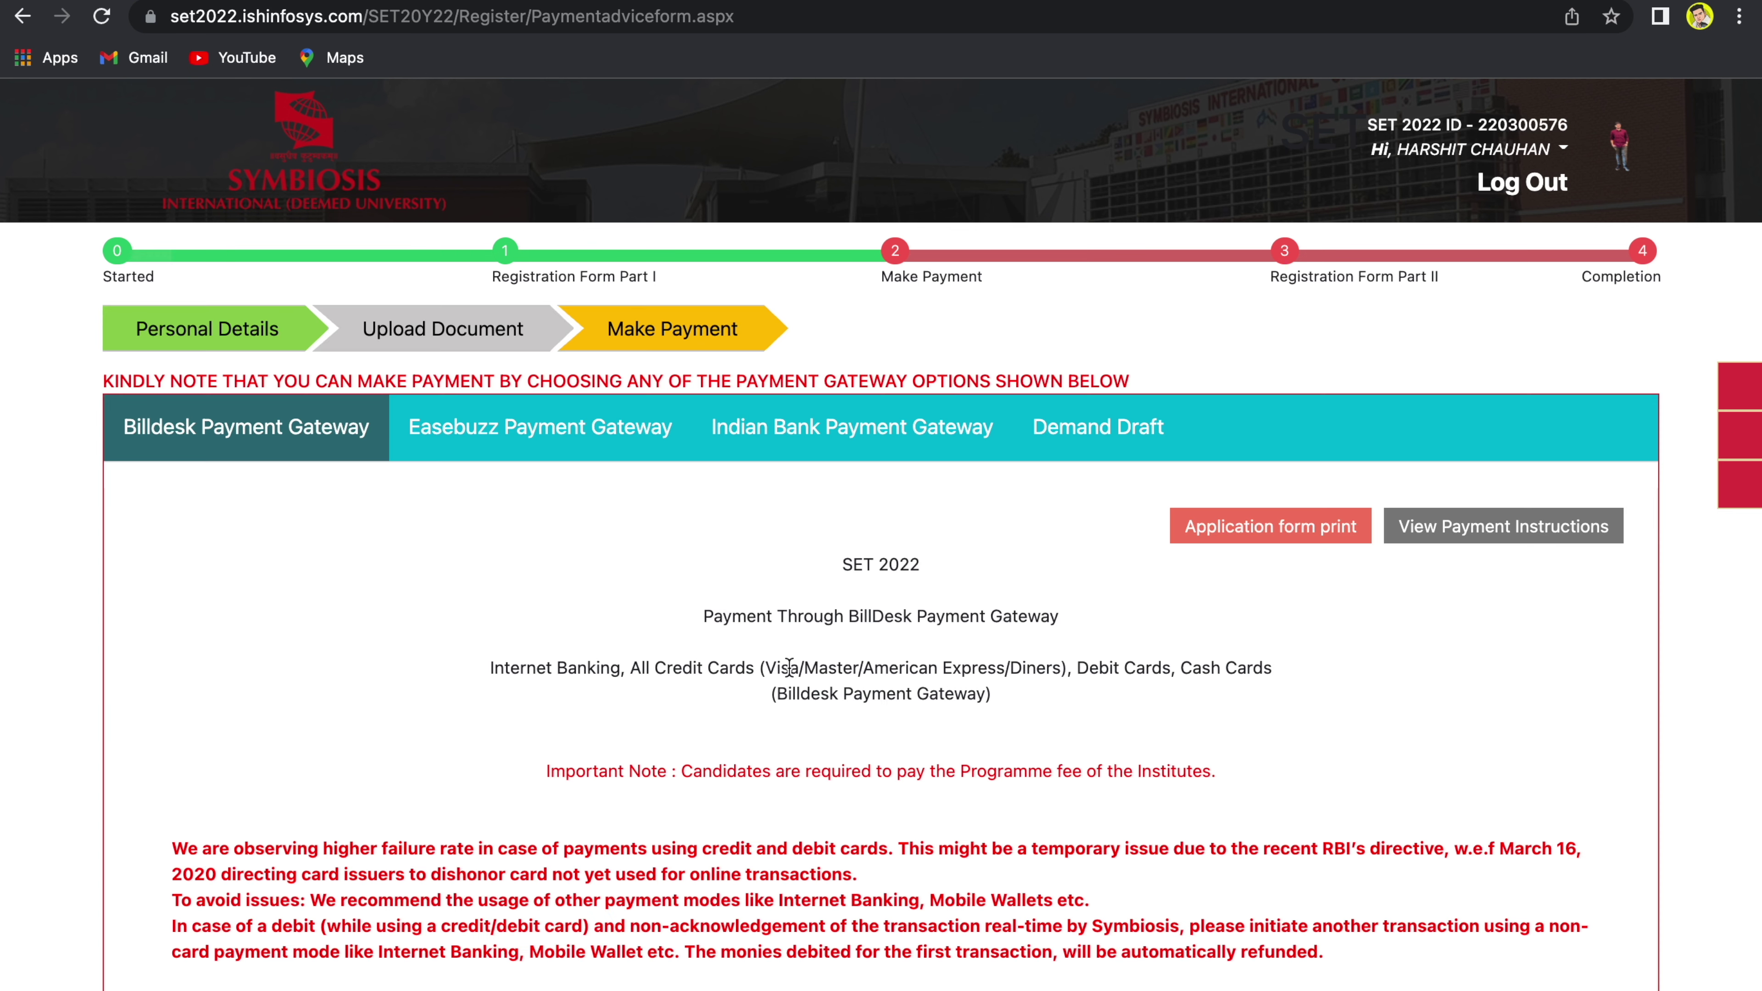
{"action": "scroll", "coordinate": [808, 732], "scroll_direction": "down", "scroll_amount": 2}
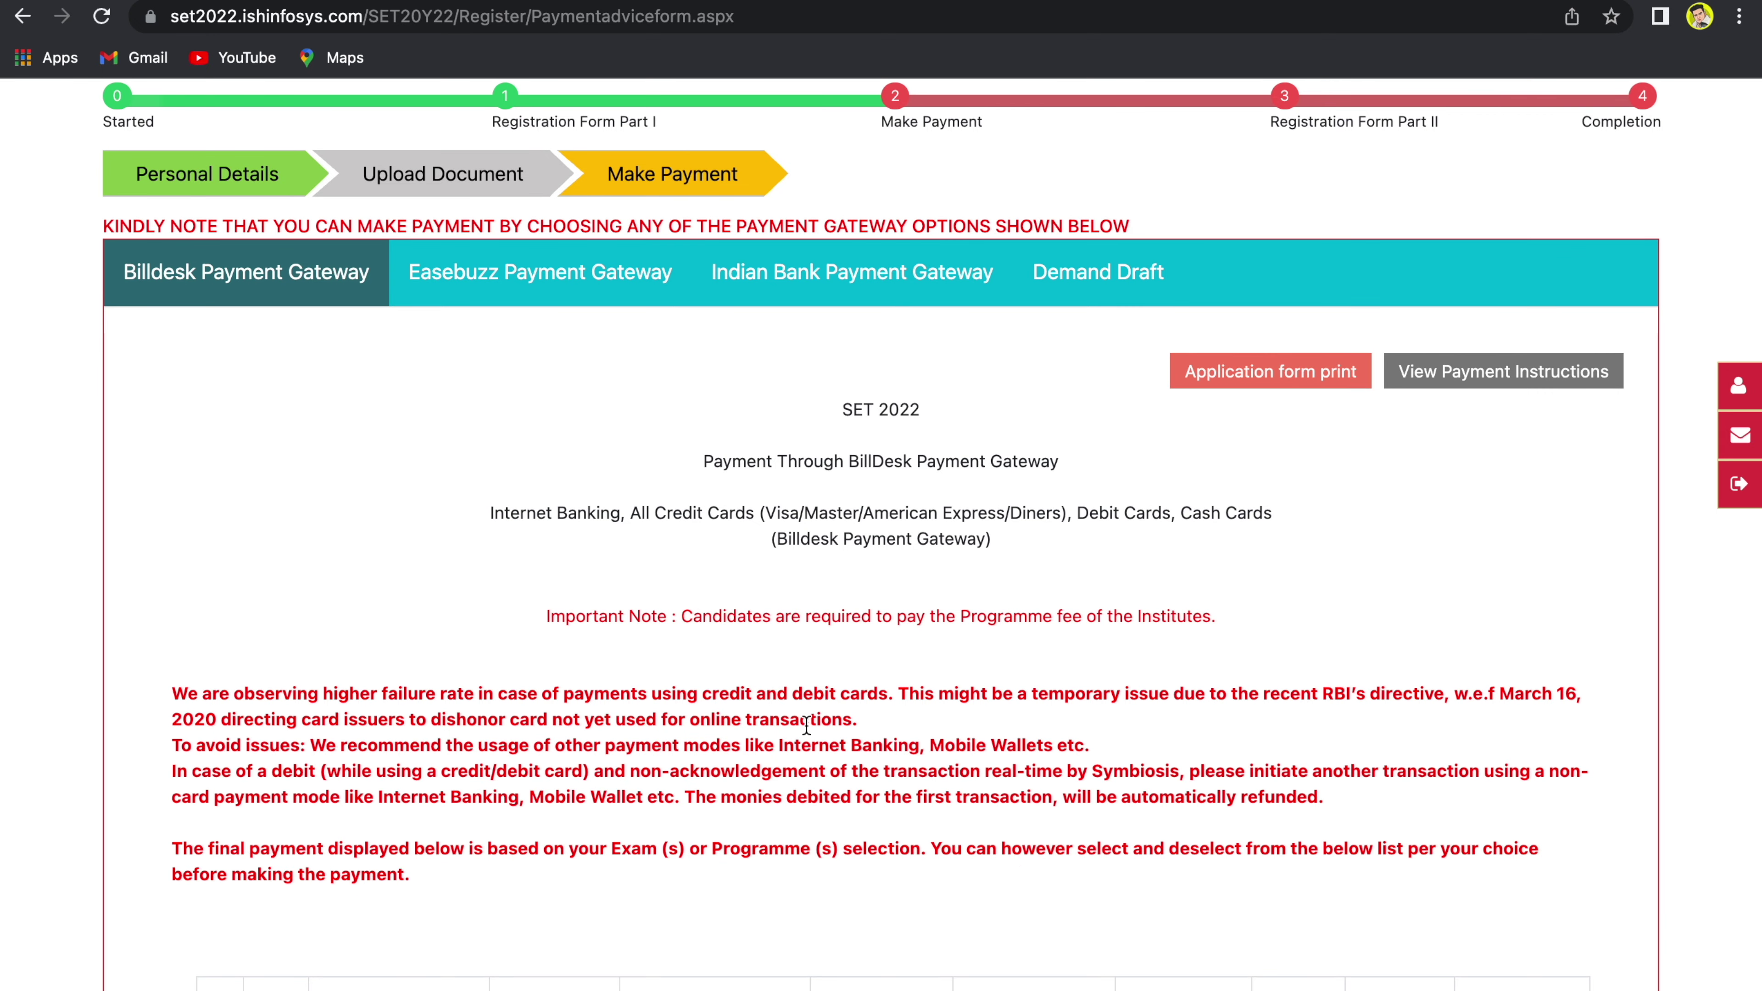
{"action": "scroll", "coordinate": [808, 732], "scroll_direction": "down", "scroll_amount": 2}
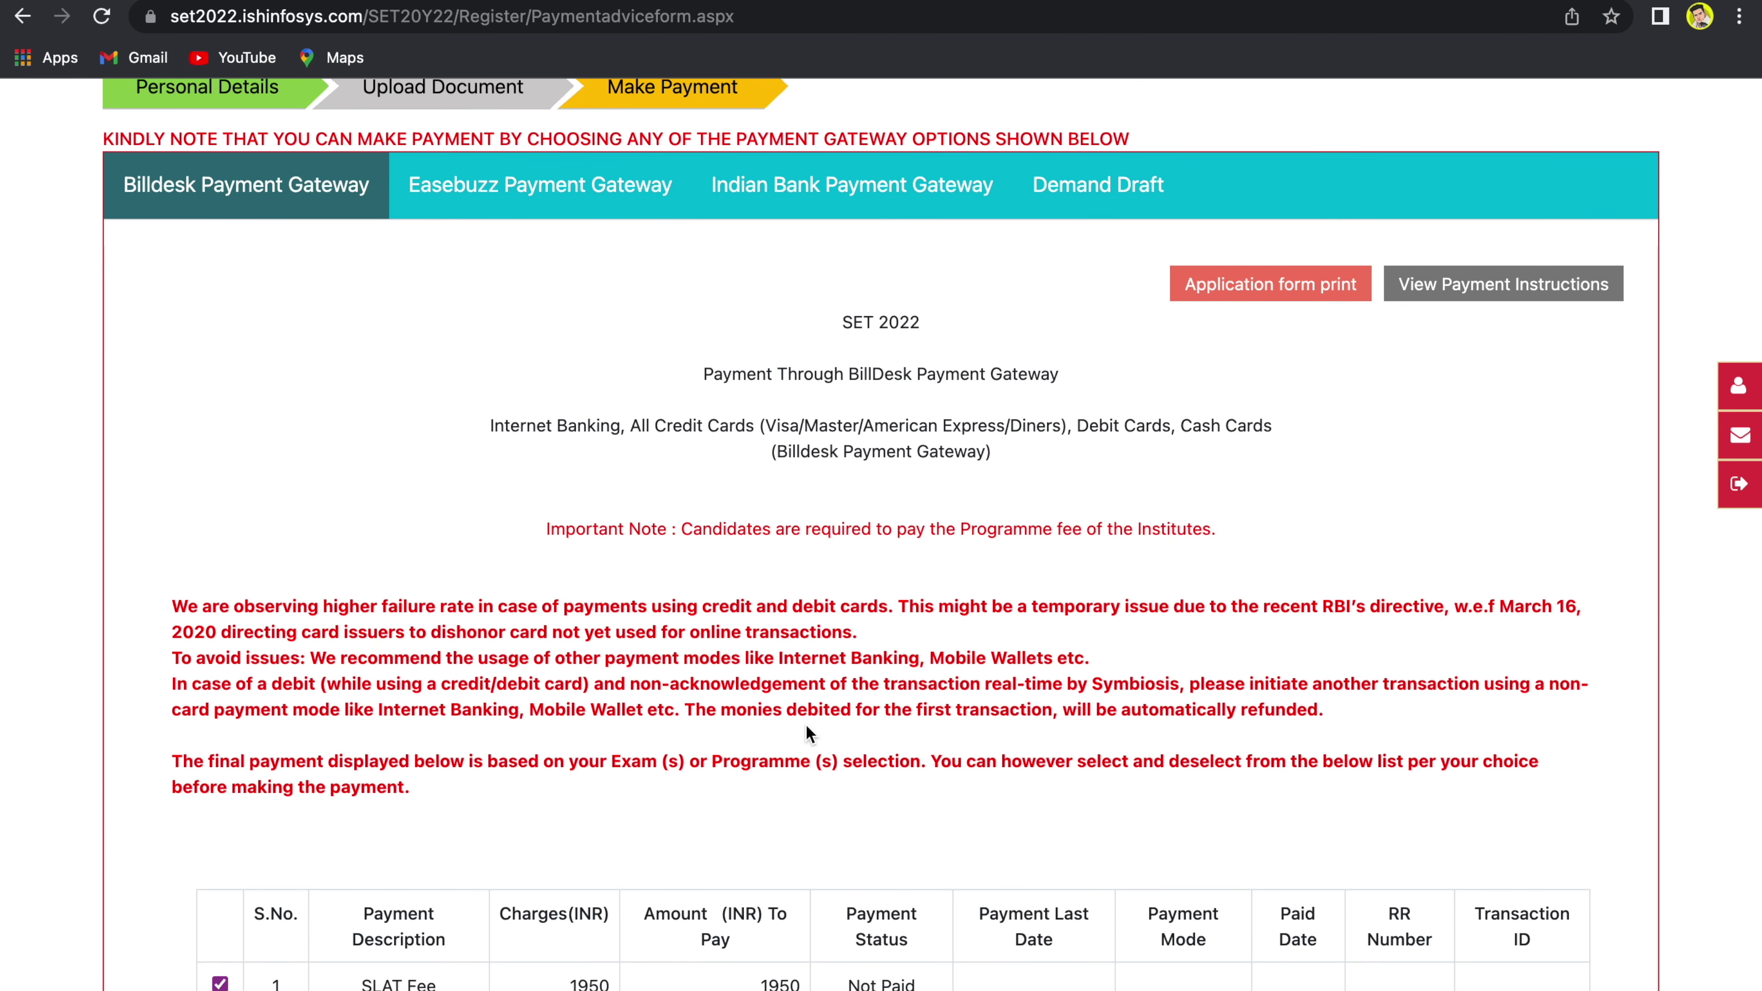
{"action": "scroll", "coordinate": [805, 724], "scroll_direction": "down", "scroll_amount": 1}
{"action": "scroll", "coordinate": [805, 724], "scroll_direction": "up", "scroll_amount": 1}
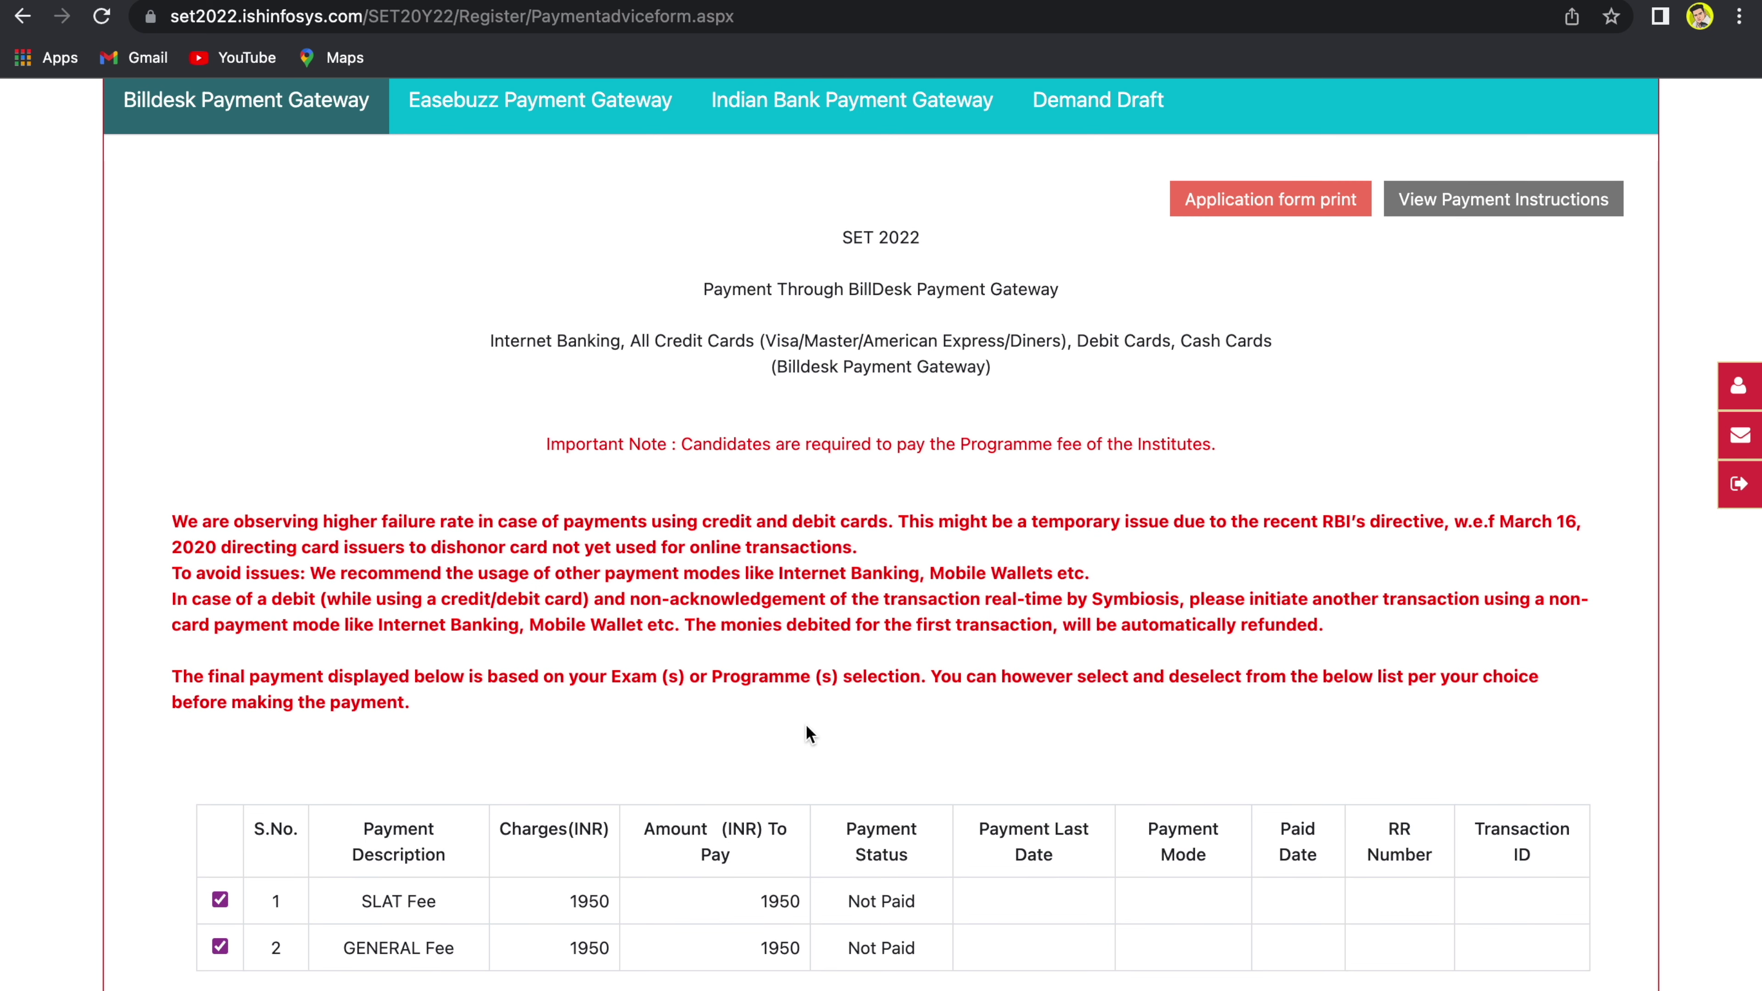
{"action": "scroll", "coordinate": [805, 725], "scroll_direction": "down", "scroll_amount": 3}
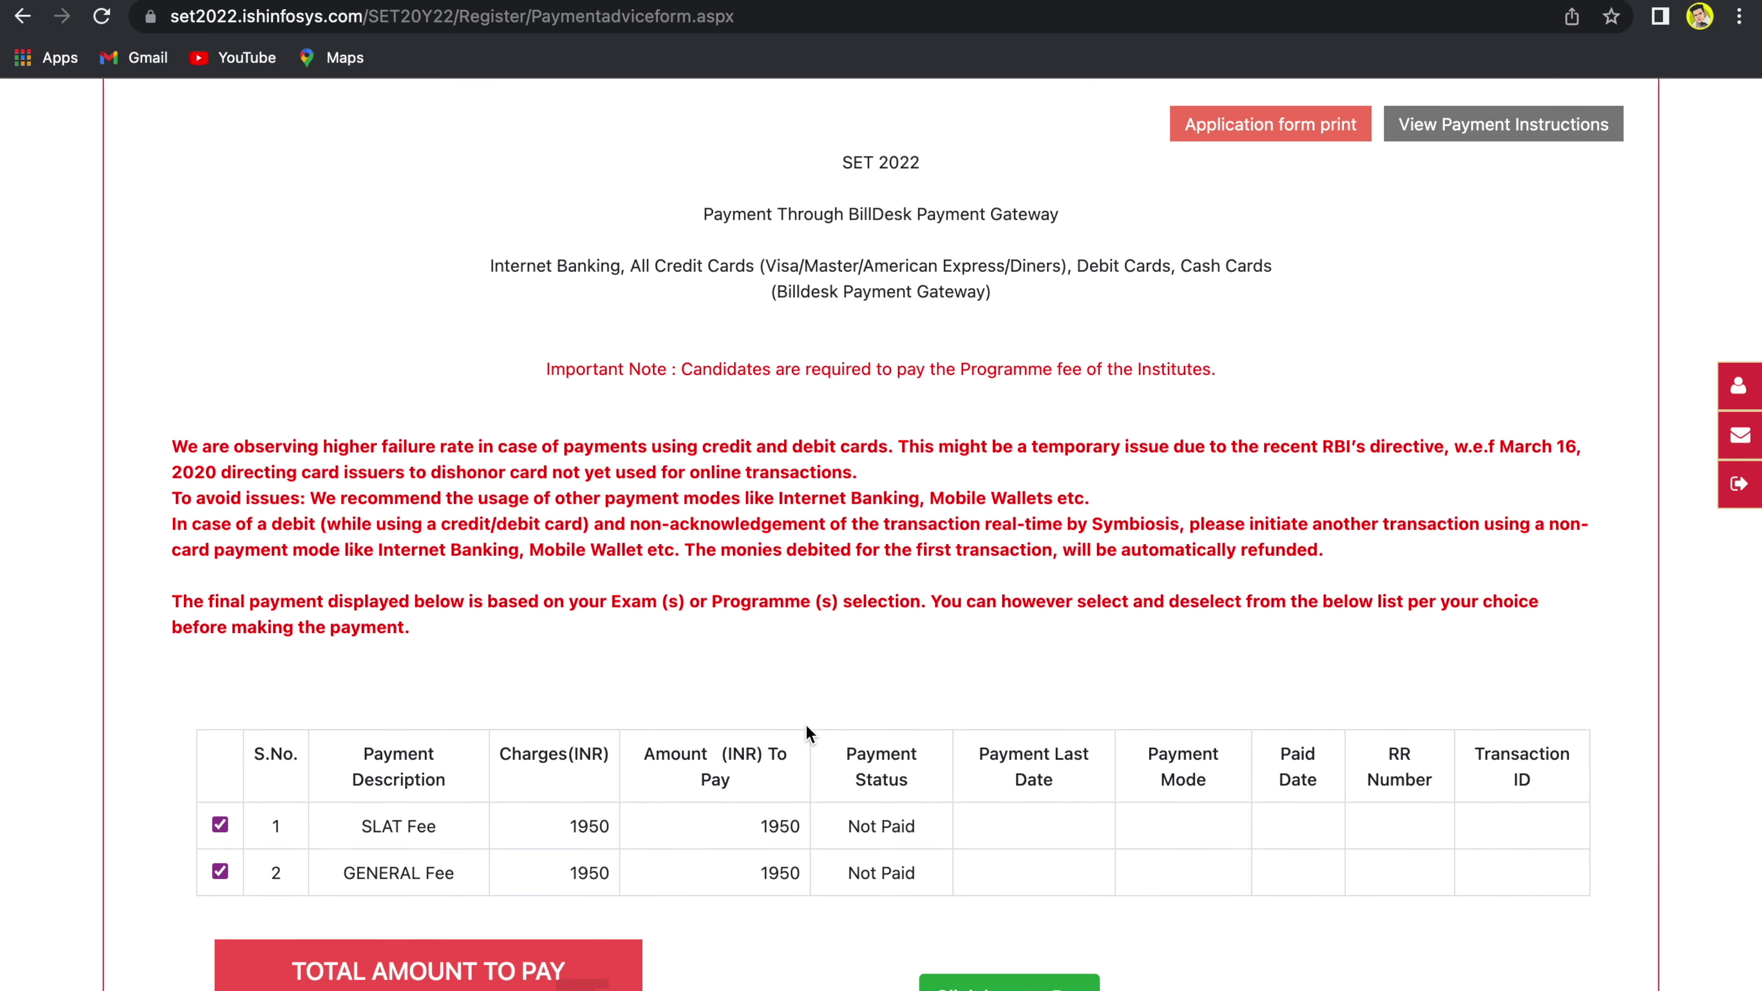
{"action": "scroll", "coordinate": [805, 725], "scroll_direction": "up", "scroll_amount": 3}
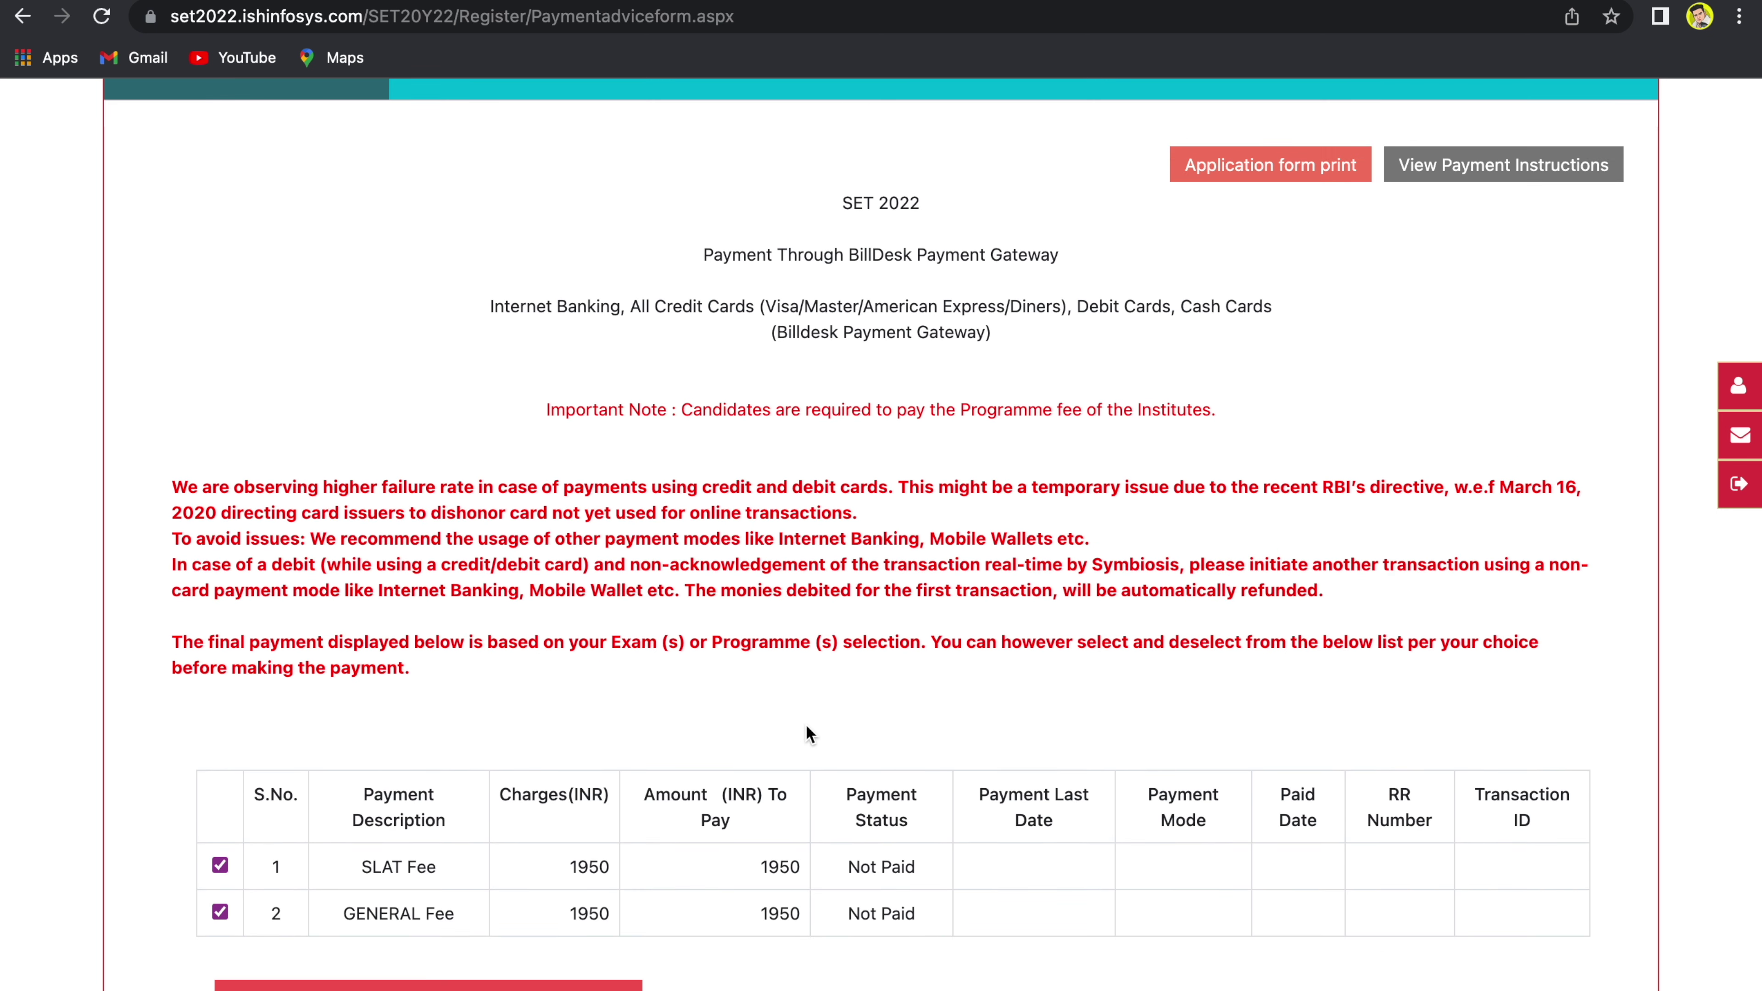
{"action": "scroll", "coordinate": [808, 732], "scroll_direction": "up", "scroll_amount": 3}
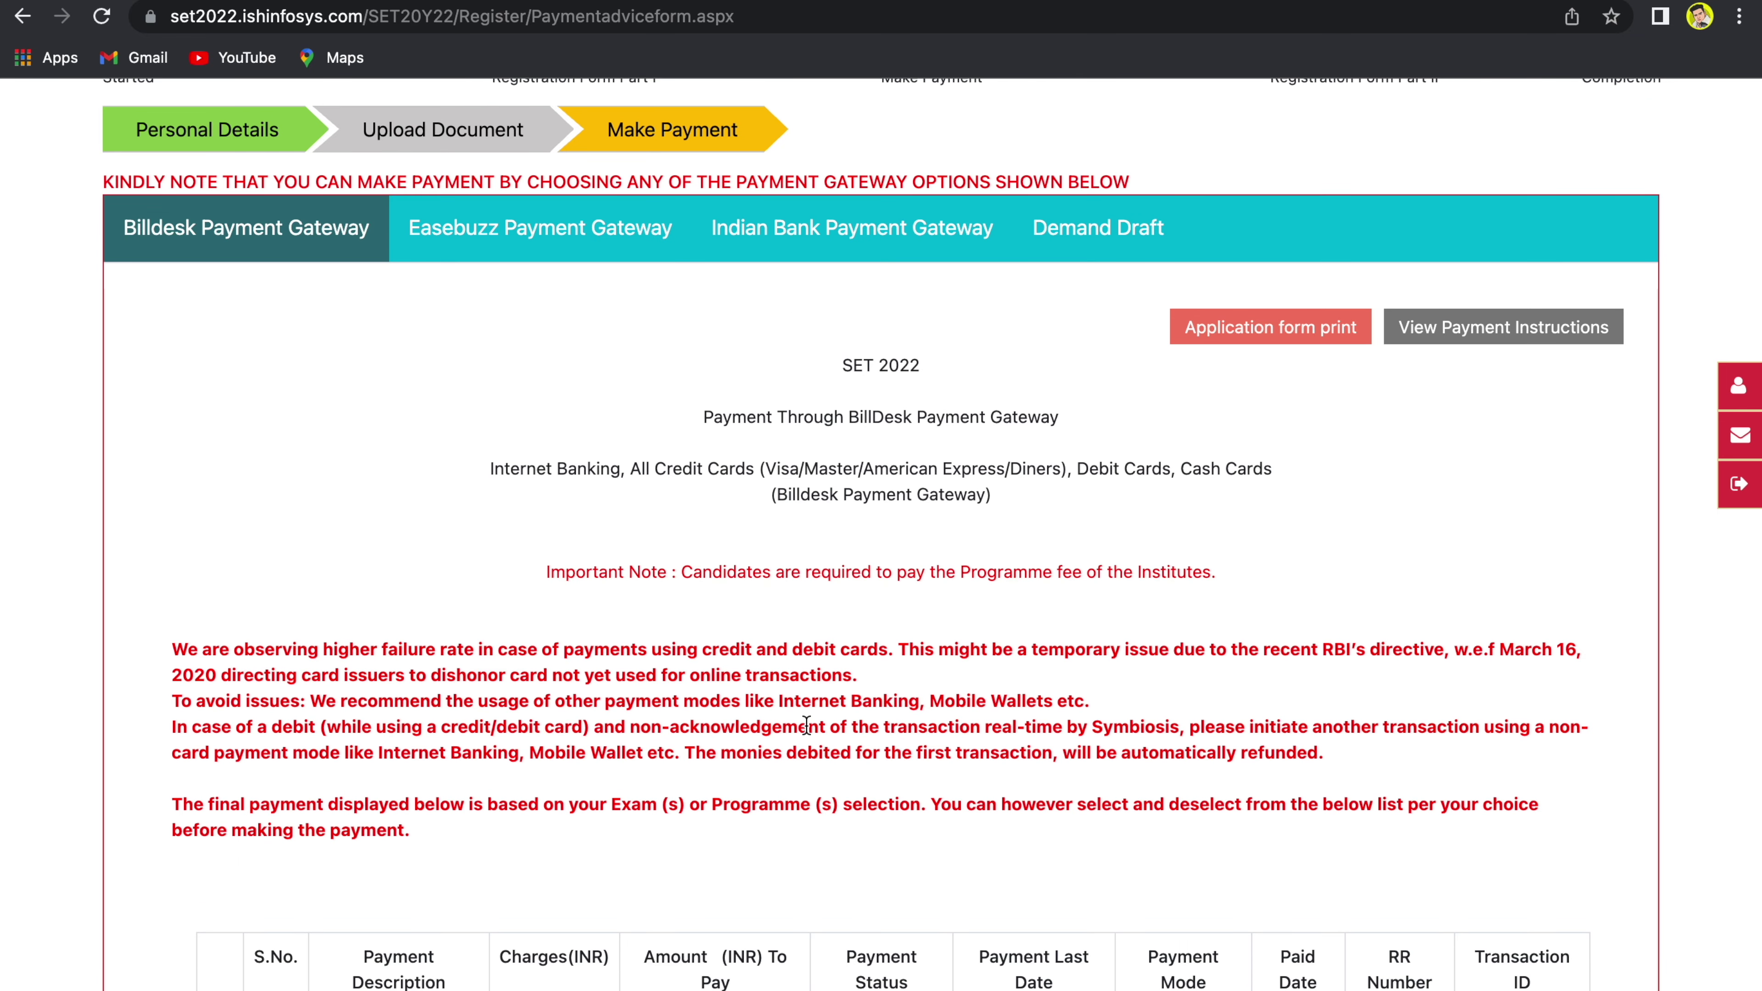
{"action": "scroll", "coordinate": [806, 725], "scroll_direction": "down", "scroll_amount": 3}
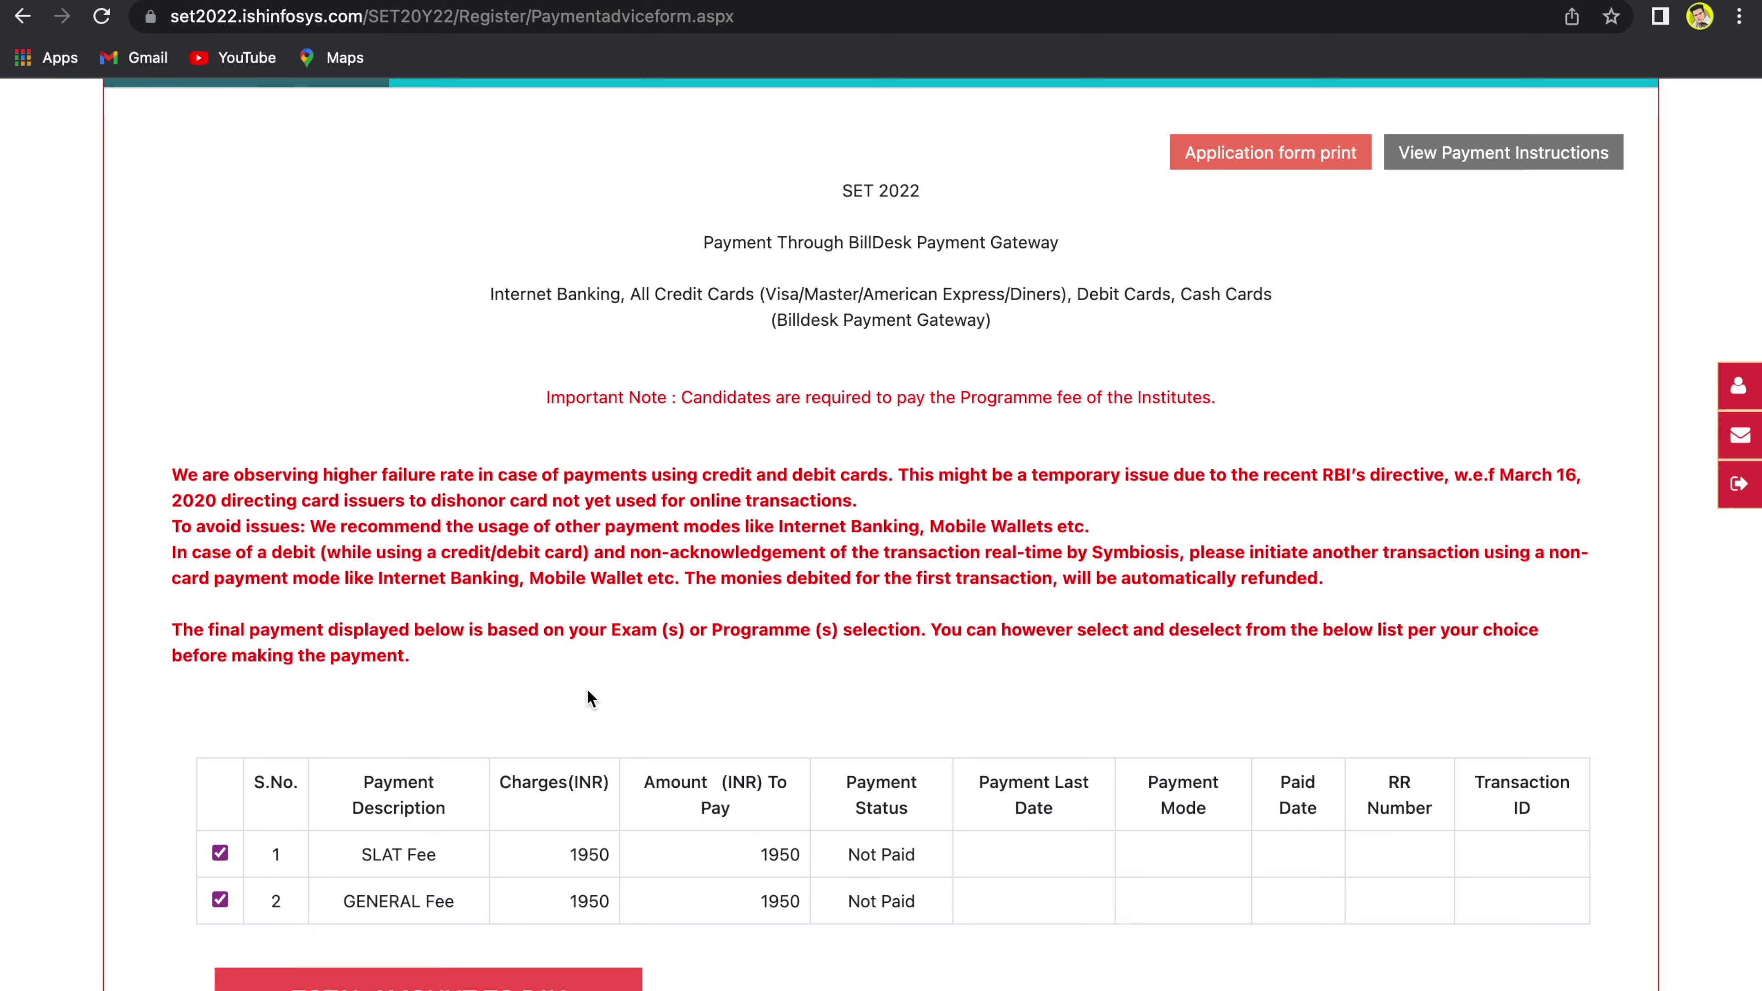
{"action": "scroll", "coordinate": [586, 699], "scroll_direction": "down", "scroll_amount": 1}
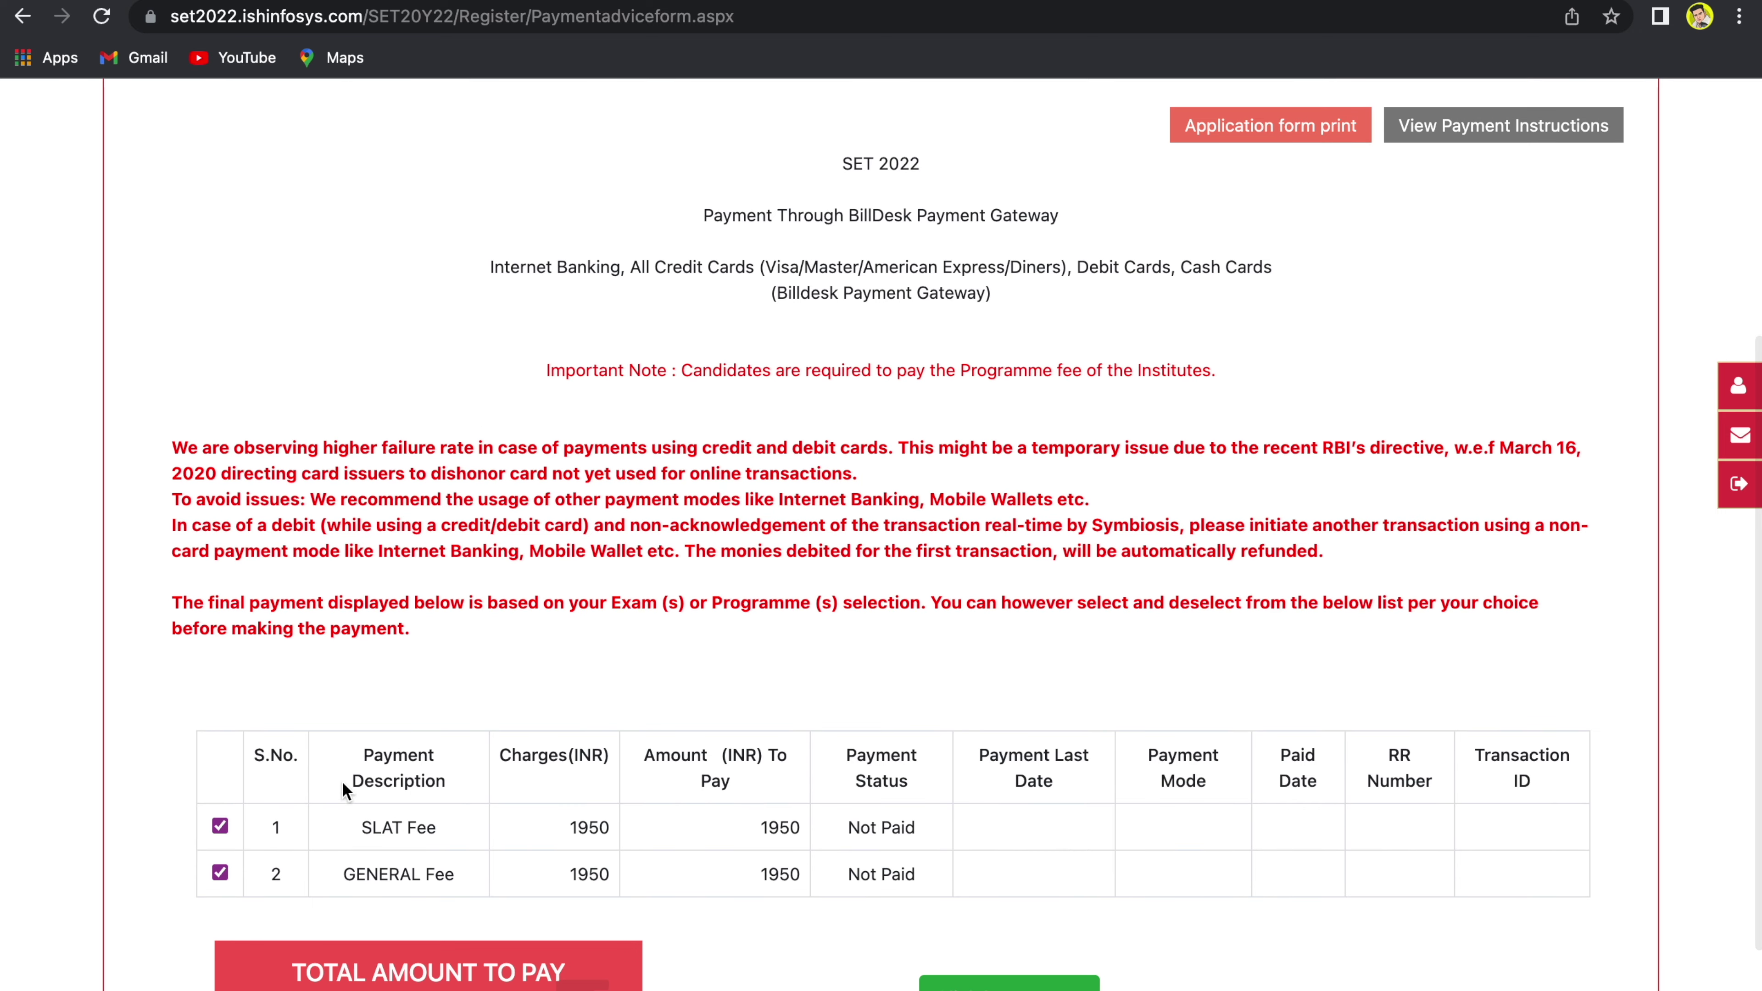
{"action": "scroll", "coordinate": [451, 680], "scroll_direction": "up", "scroll_amount": 1}
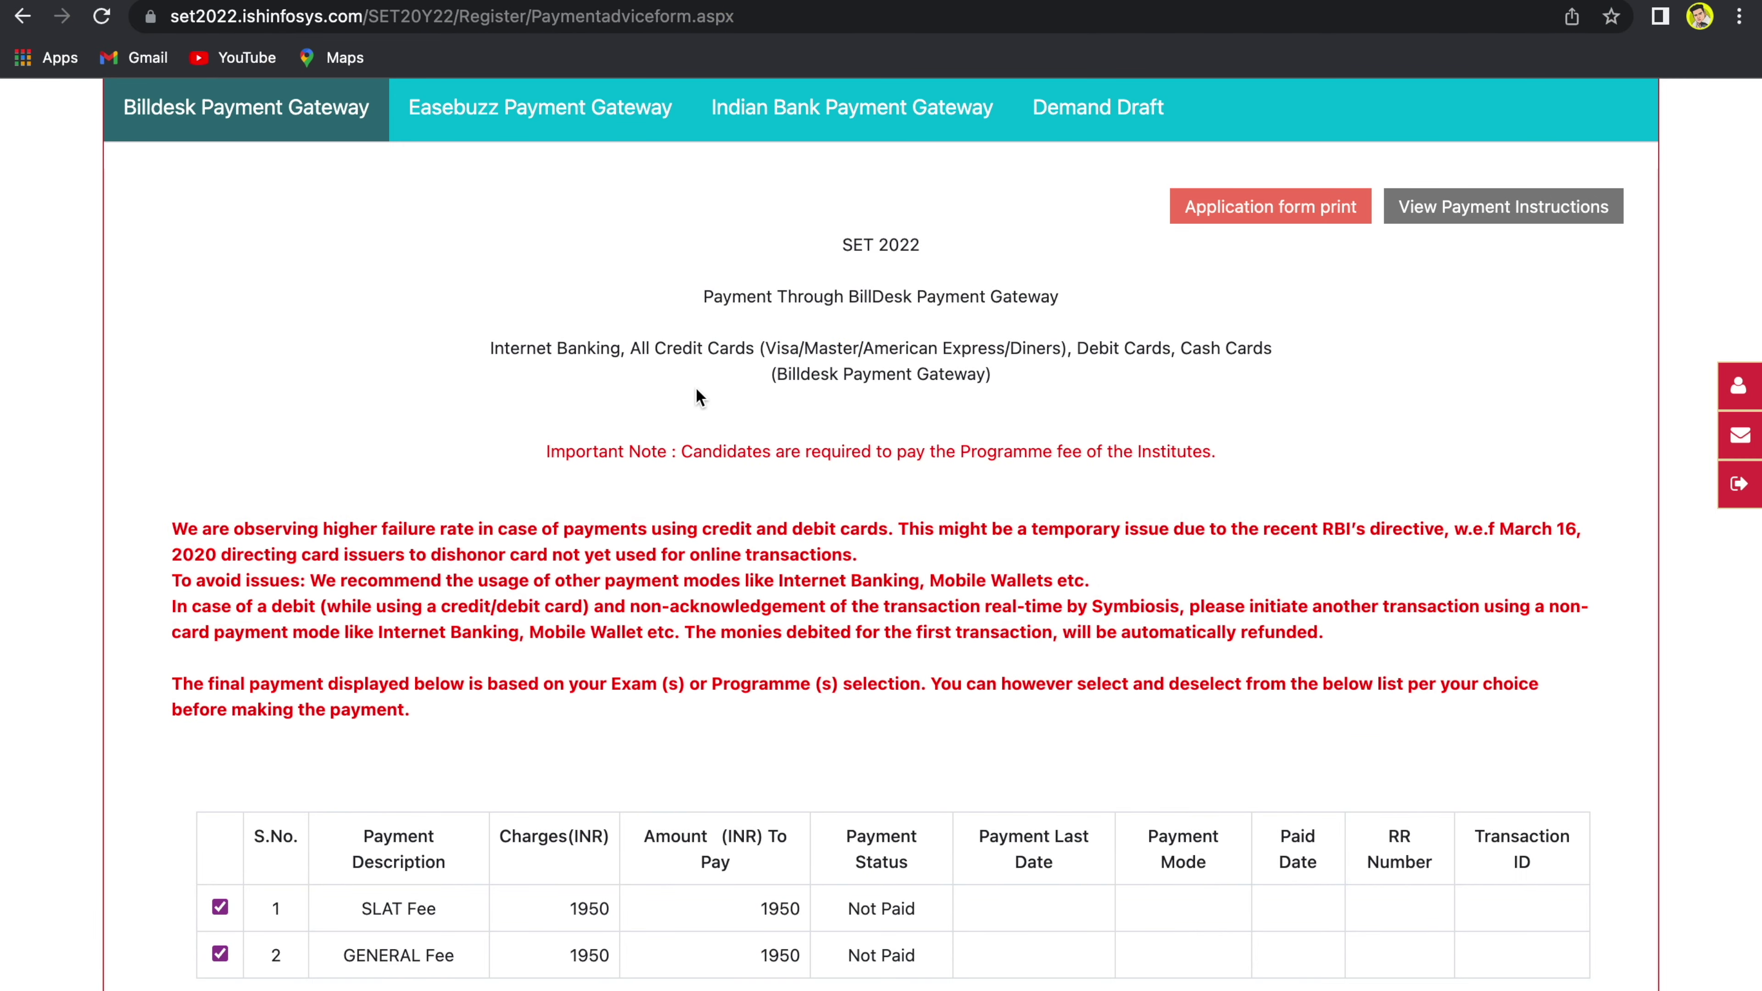
{"action": "left_click_drag", "start_coordinate": [546, 453], "coordinate": [1221, 469]}
{"action": "left_click", "coordinate": [1045, 494]}
Step: Check the 3900 total and proceed to the Easebuzz payment gateway
{"action": "scroll", "coordinate": [804, 683], "scroll_direction": "down", "scroll_amount": 2}
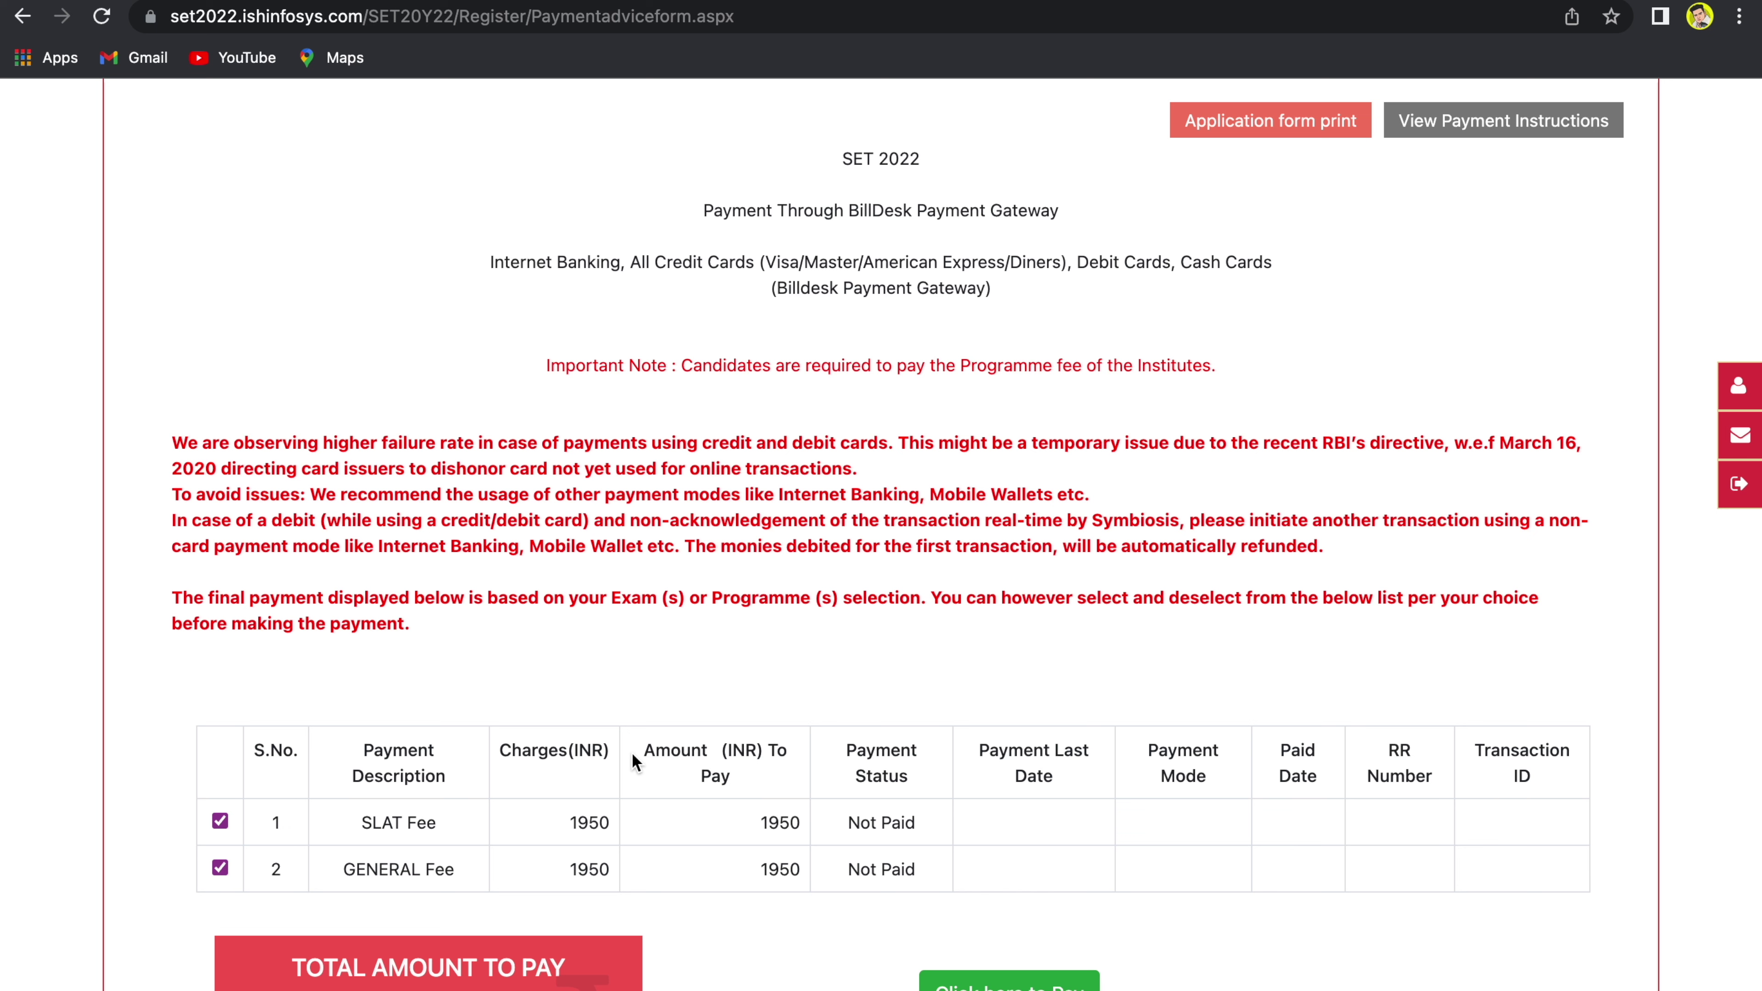
{"action": "scroll", "coordinate": [413, 776], "scroll_direction": "down", "scroll_amount": 3}
{"action": "scroll", "coordinate": [411, 775], "scroll_direction": "up", "scroll_amount": 1}
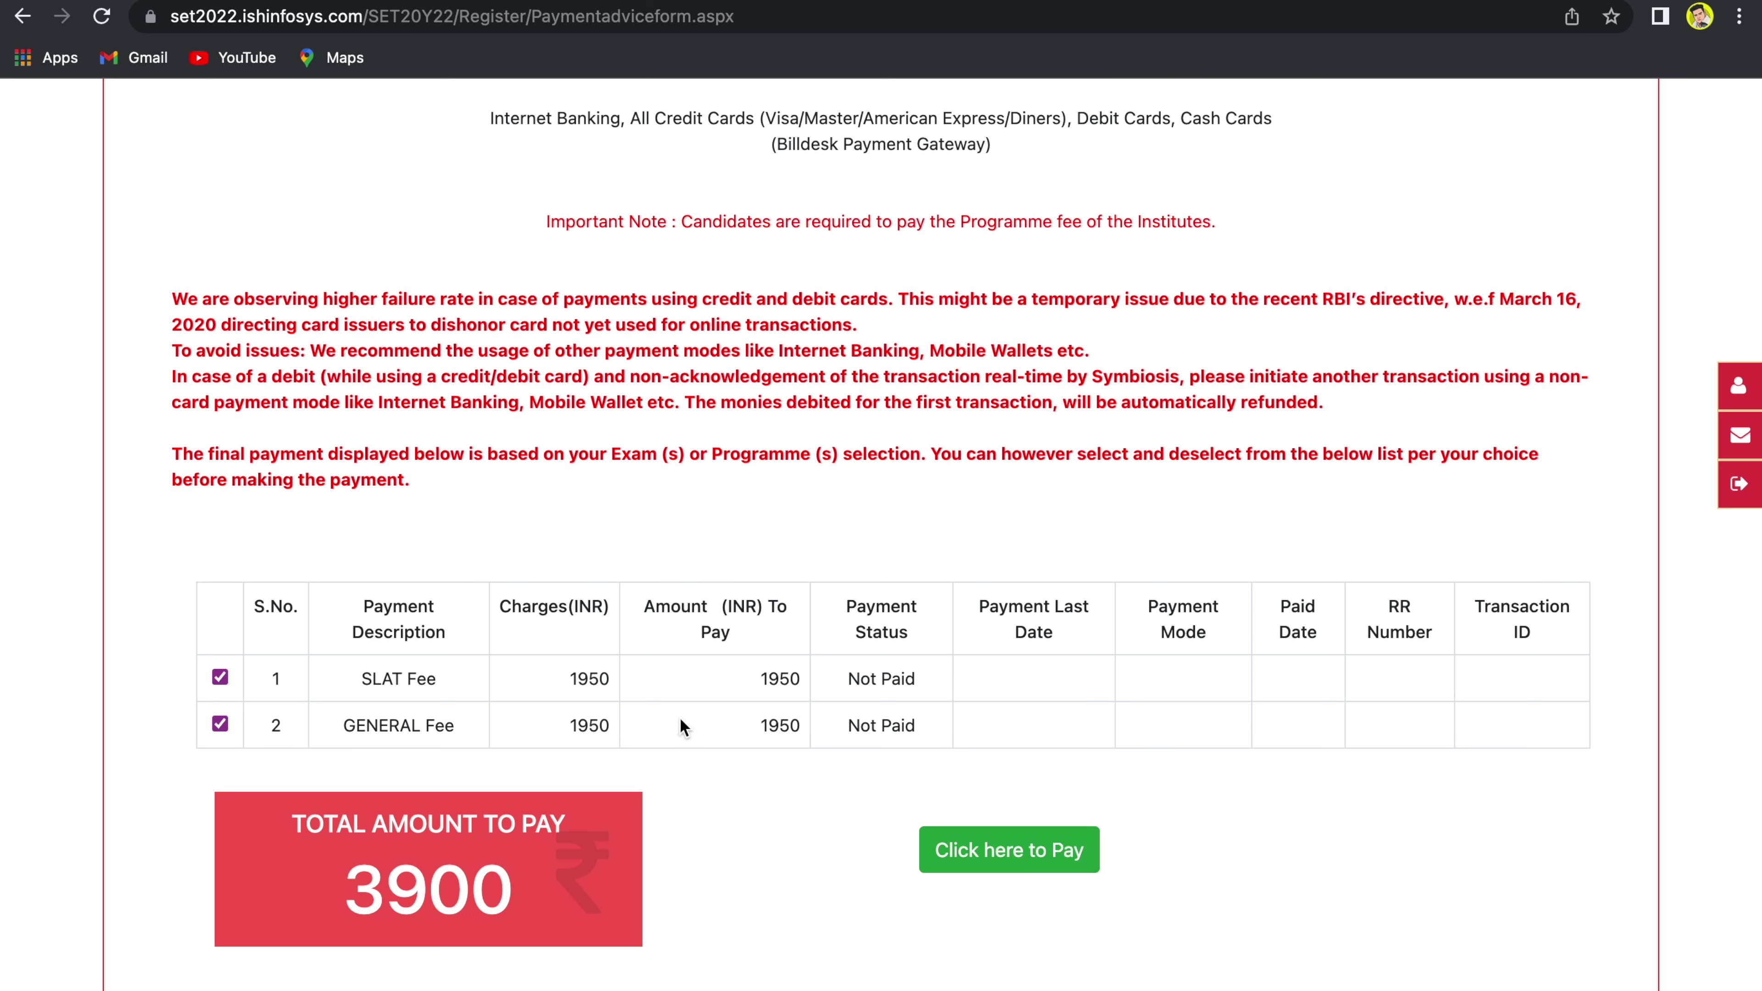
{"action": "scroll", "coordinate": [889, 733], "scroll_direction": "up", "scroll_amount": 1}
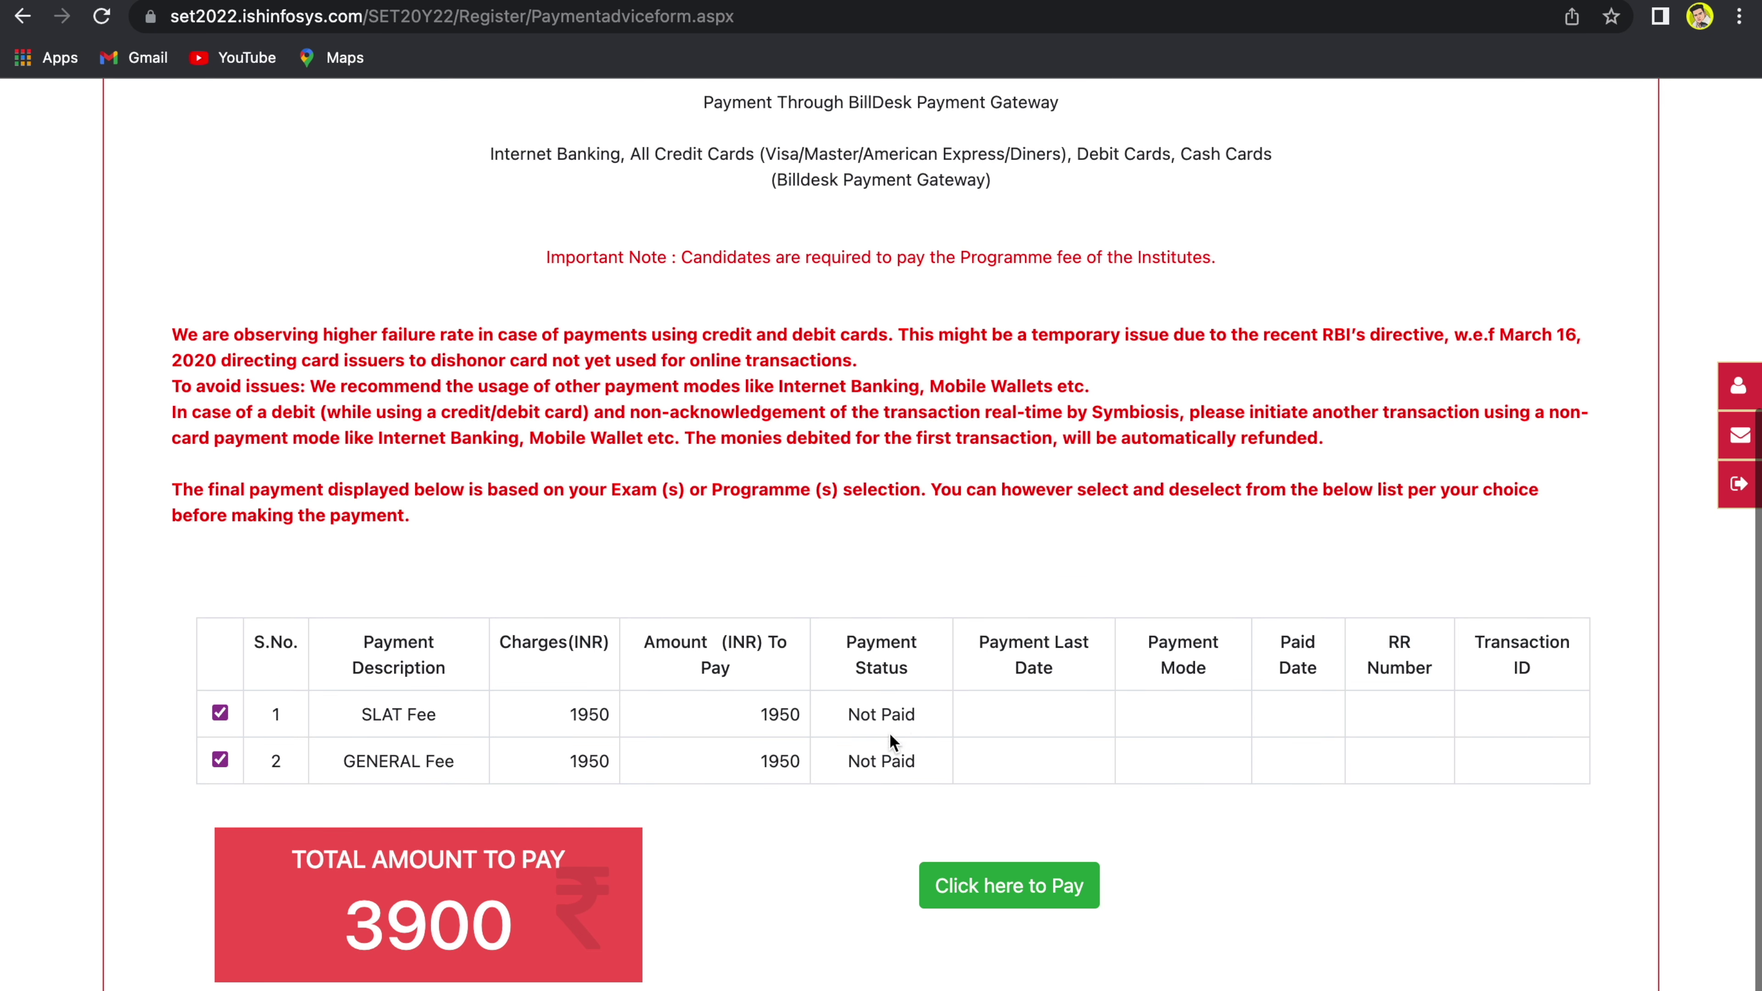
{"action": "scroll", "coordinate": [693, 714], "scroll_direction": "down", "scroll_amount": 1}
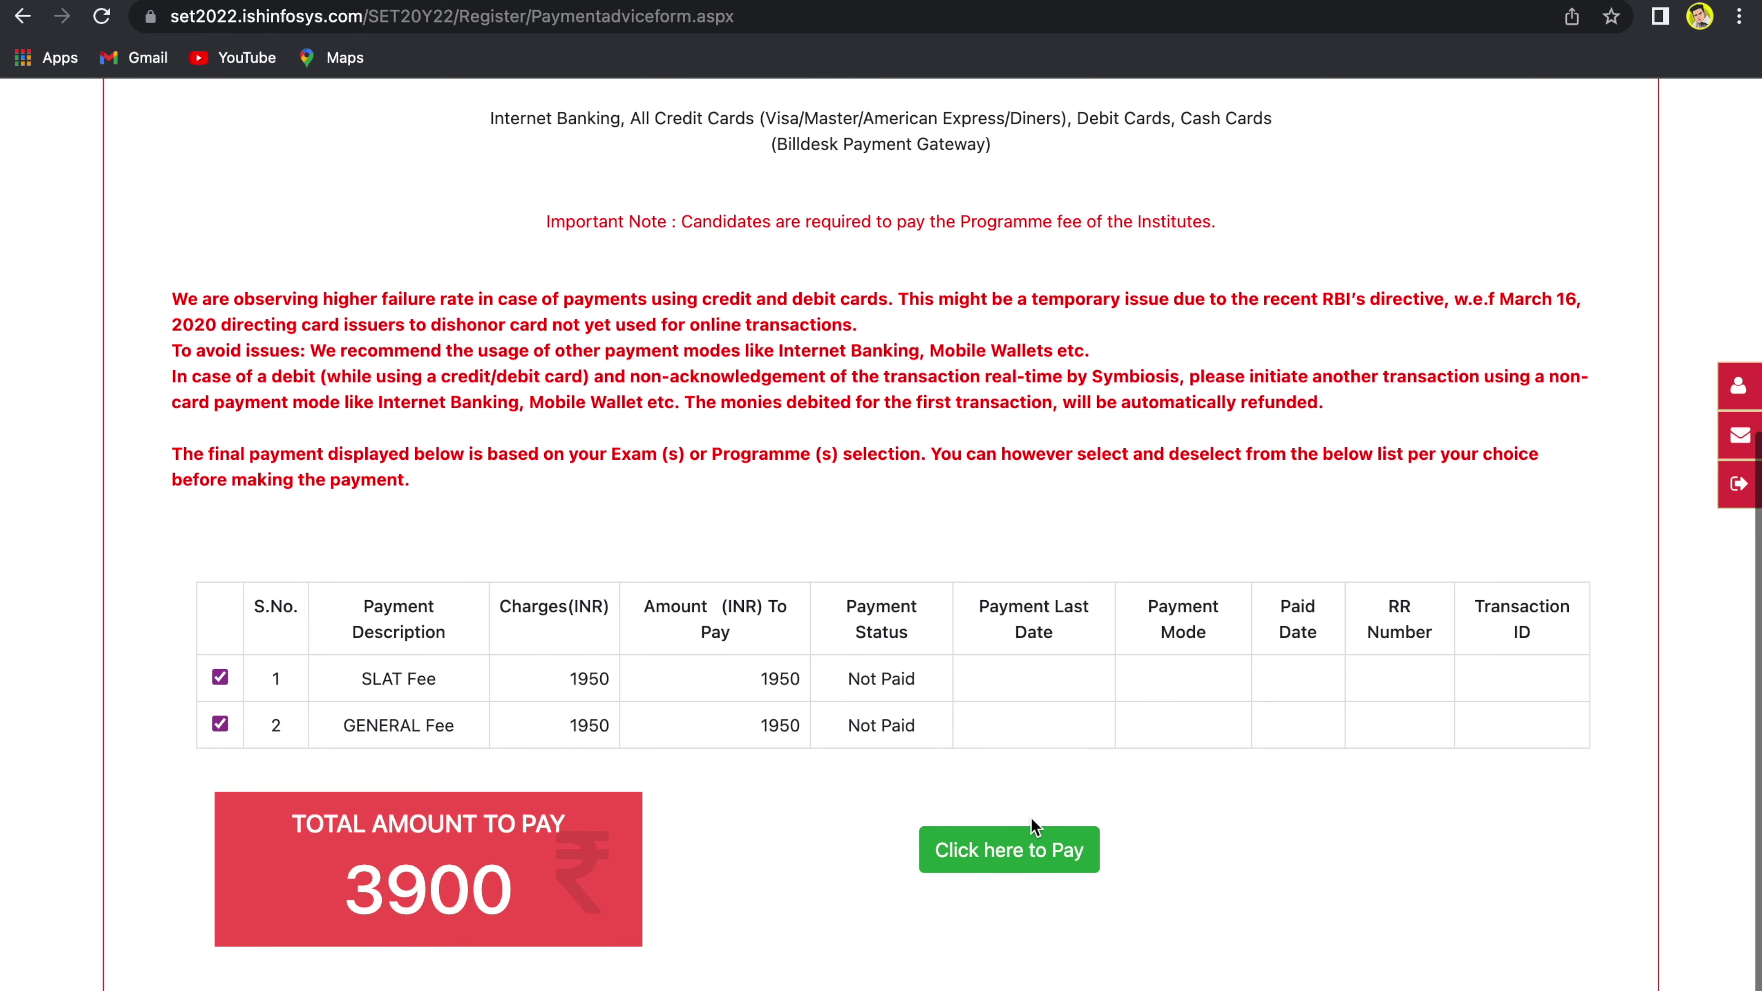
{"action": "left_click", "coordinate": [1013, 850]}
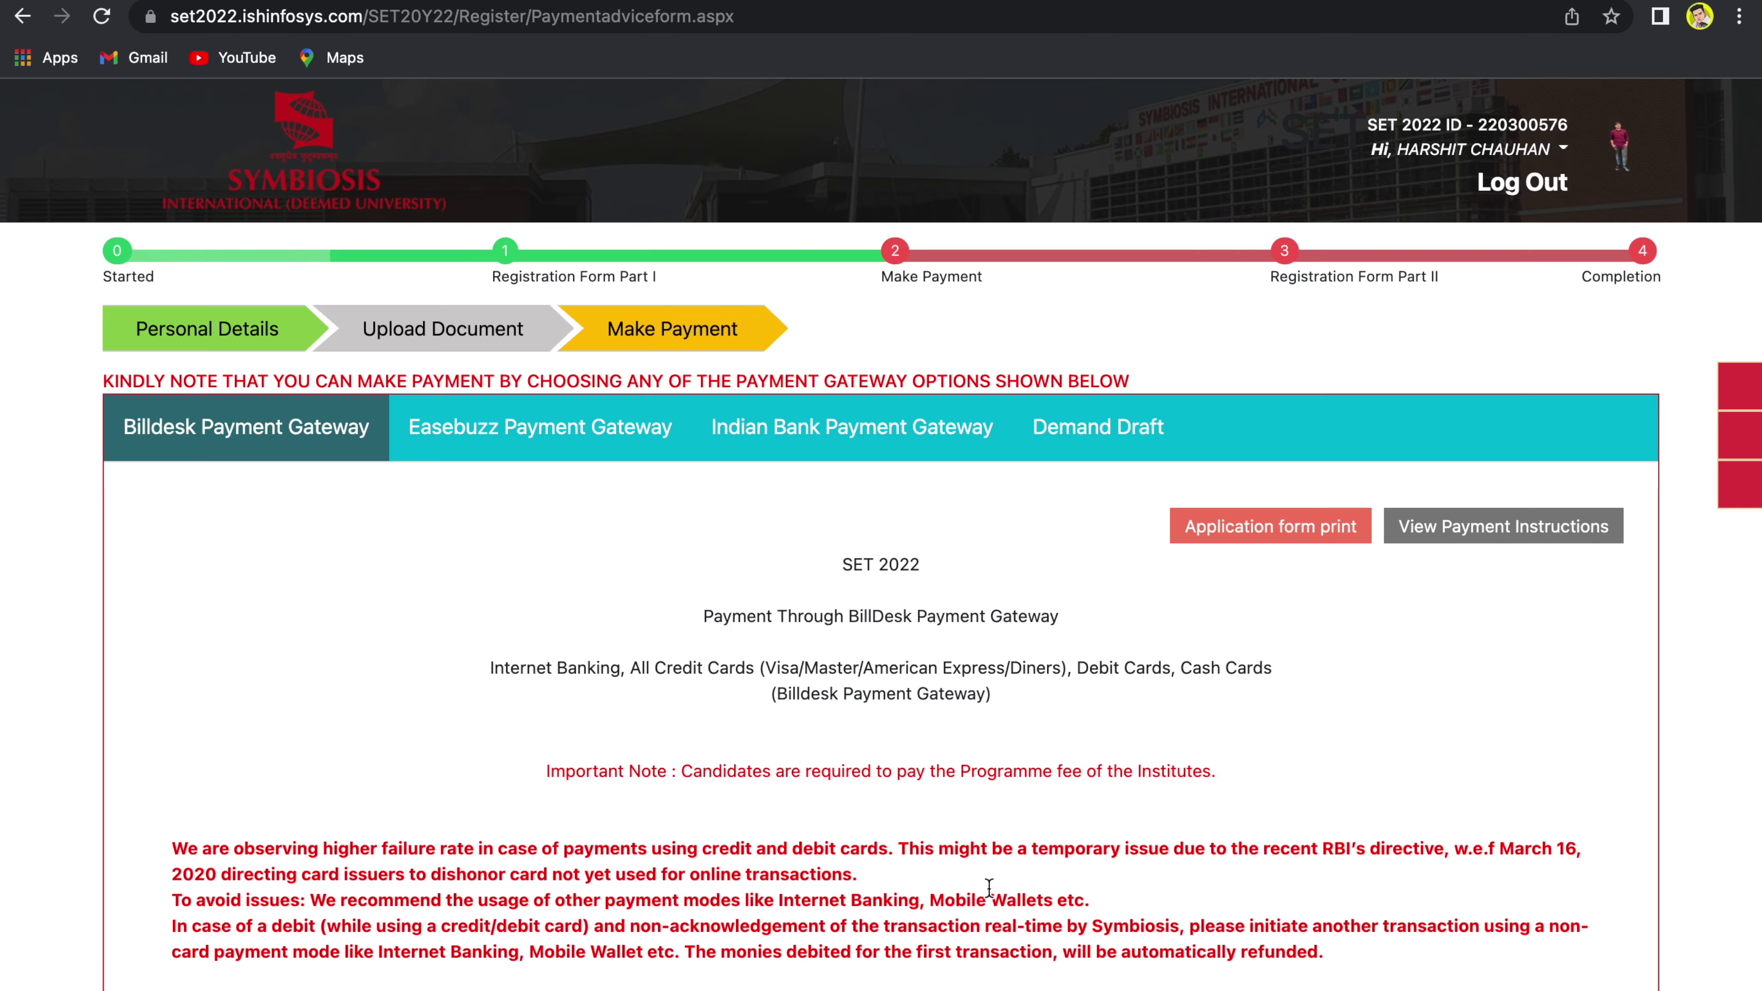
{"action": "scroll", "coordinate": [994, 906], "scroll_direction": "down", "scroll_amount": 1}
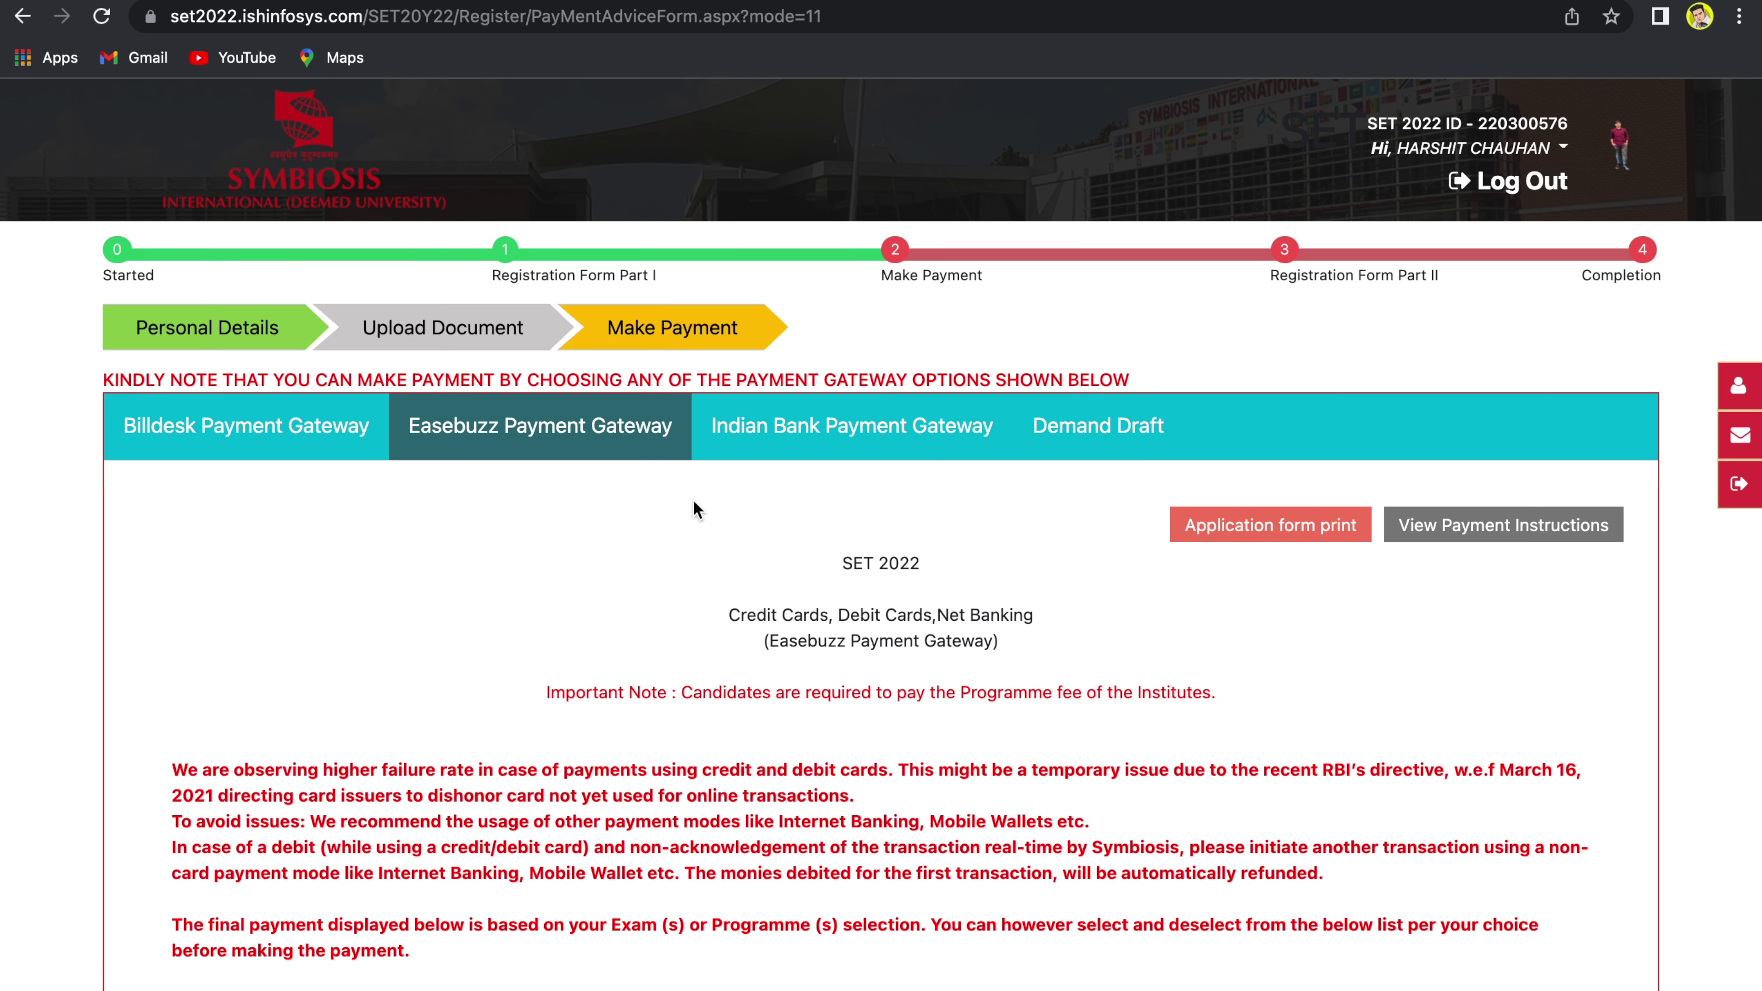
{"action": "left_click", "coordinate": [330, 441]}
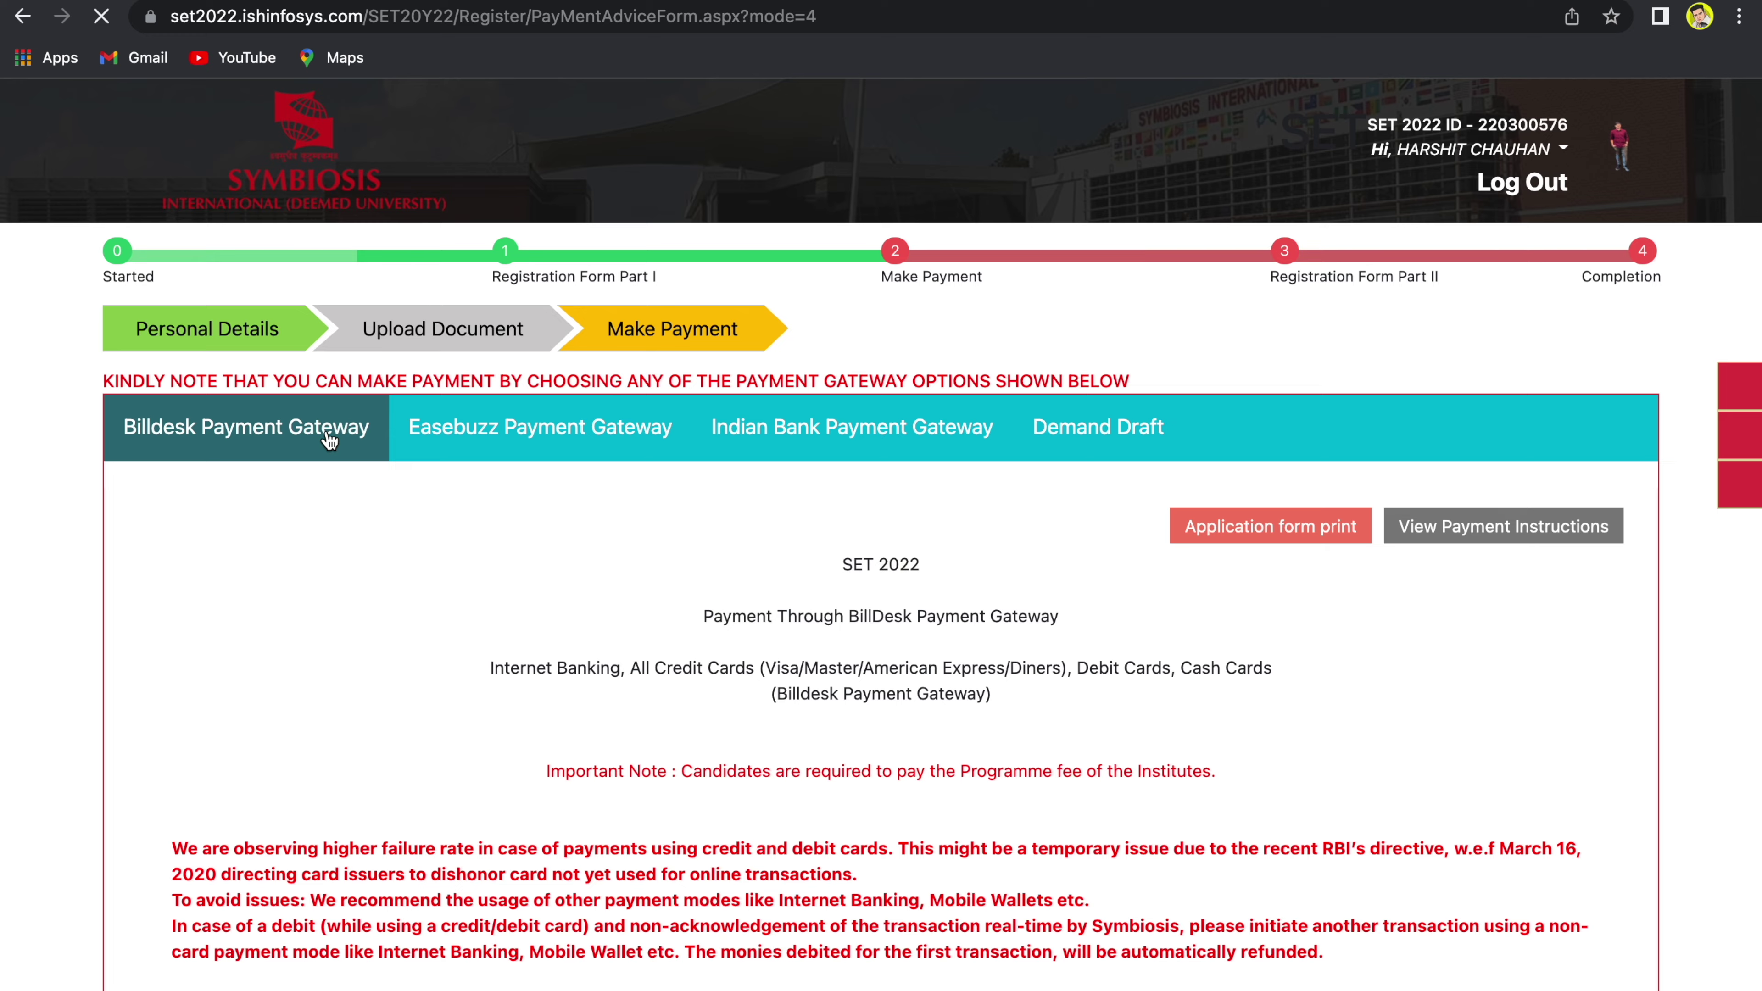
{"action": "scroll", "coordinate": [717, 857], "scroll_direction": "down", "scroll_amount": 7}
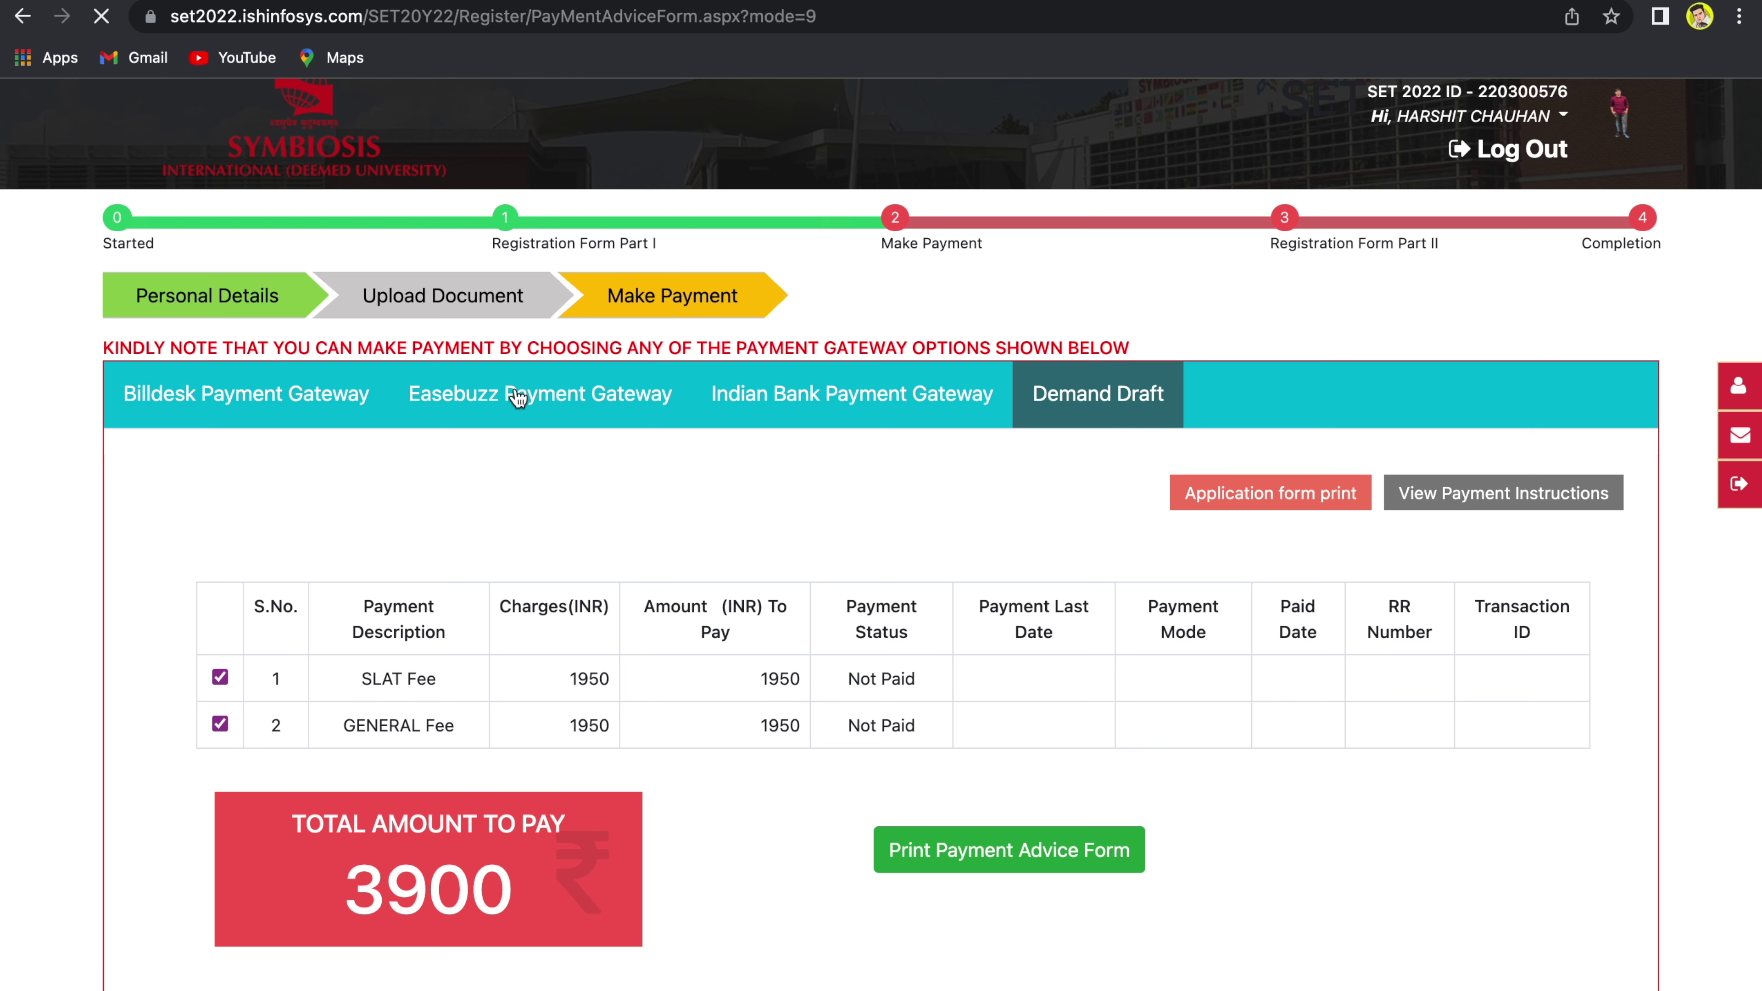
{"action": "left_click", "coordinate": [499, 393]}
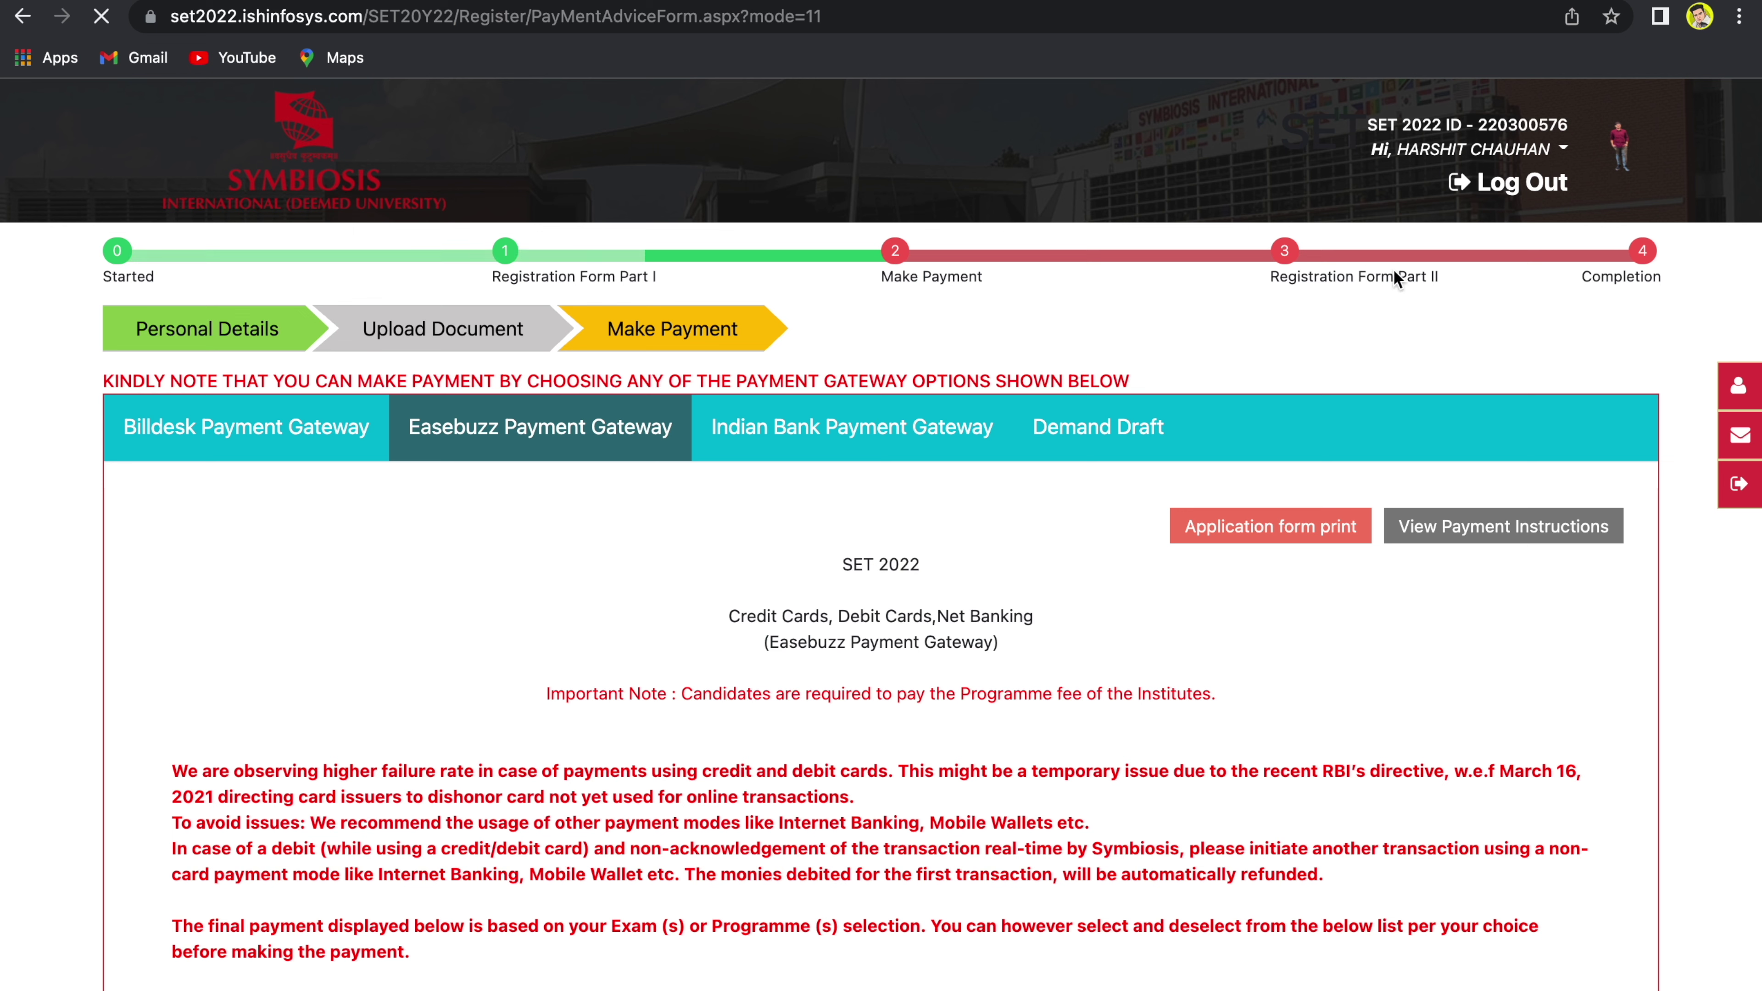
{"action": "scroll", "coordinate": [899, 663], "scroll_direction": "down", "scroll_amount": 2}
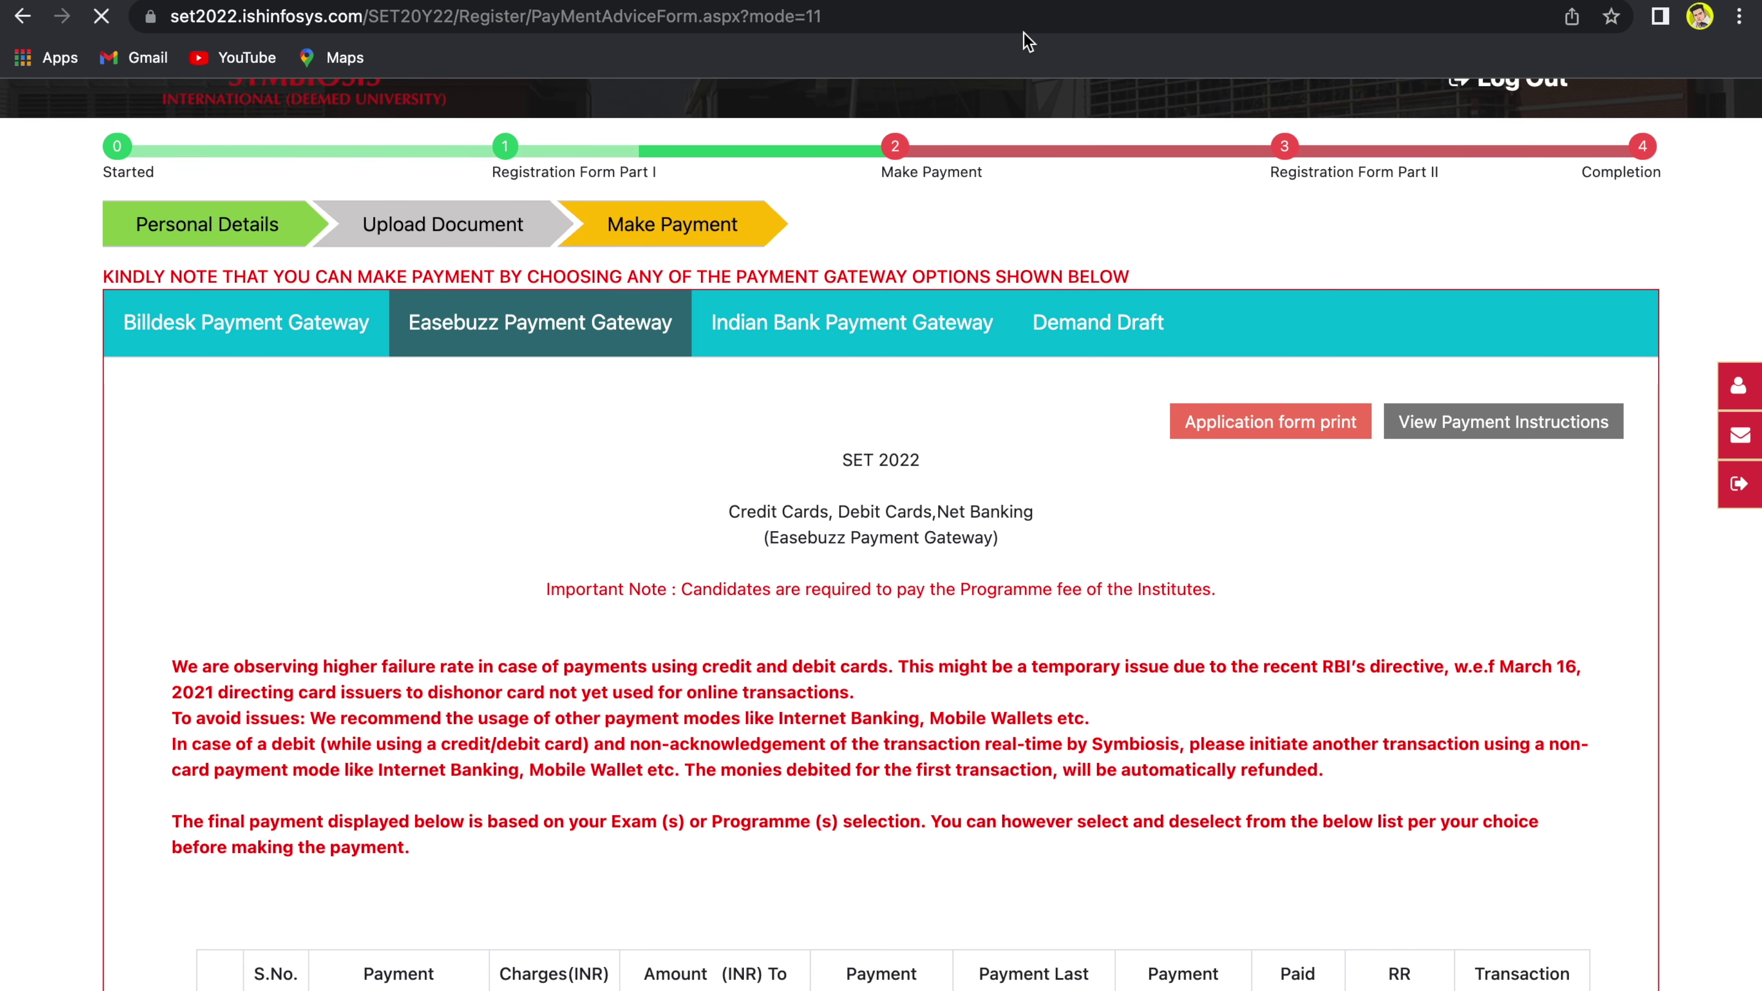
{"action": "scroll", "coordinate": [1465, 330], "scroll_direction": "up", "scroll_amount": 2}
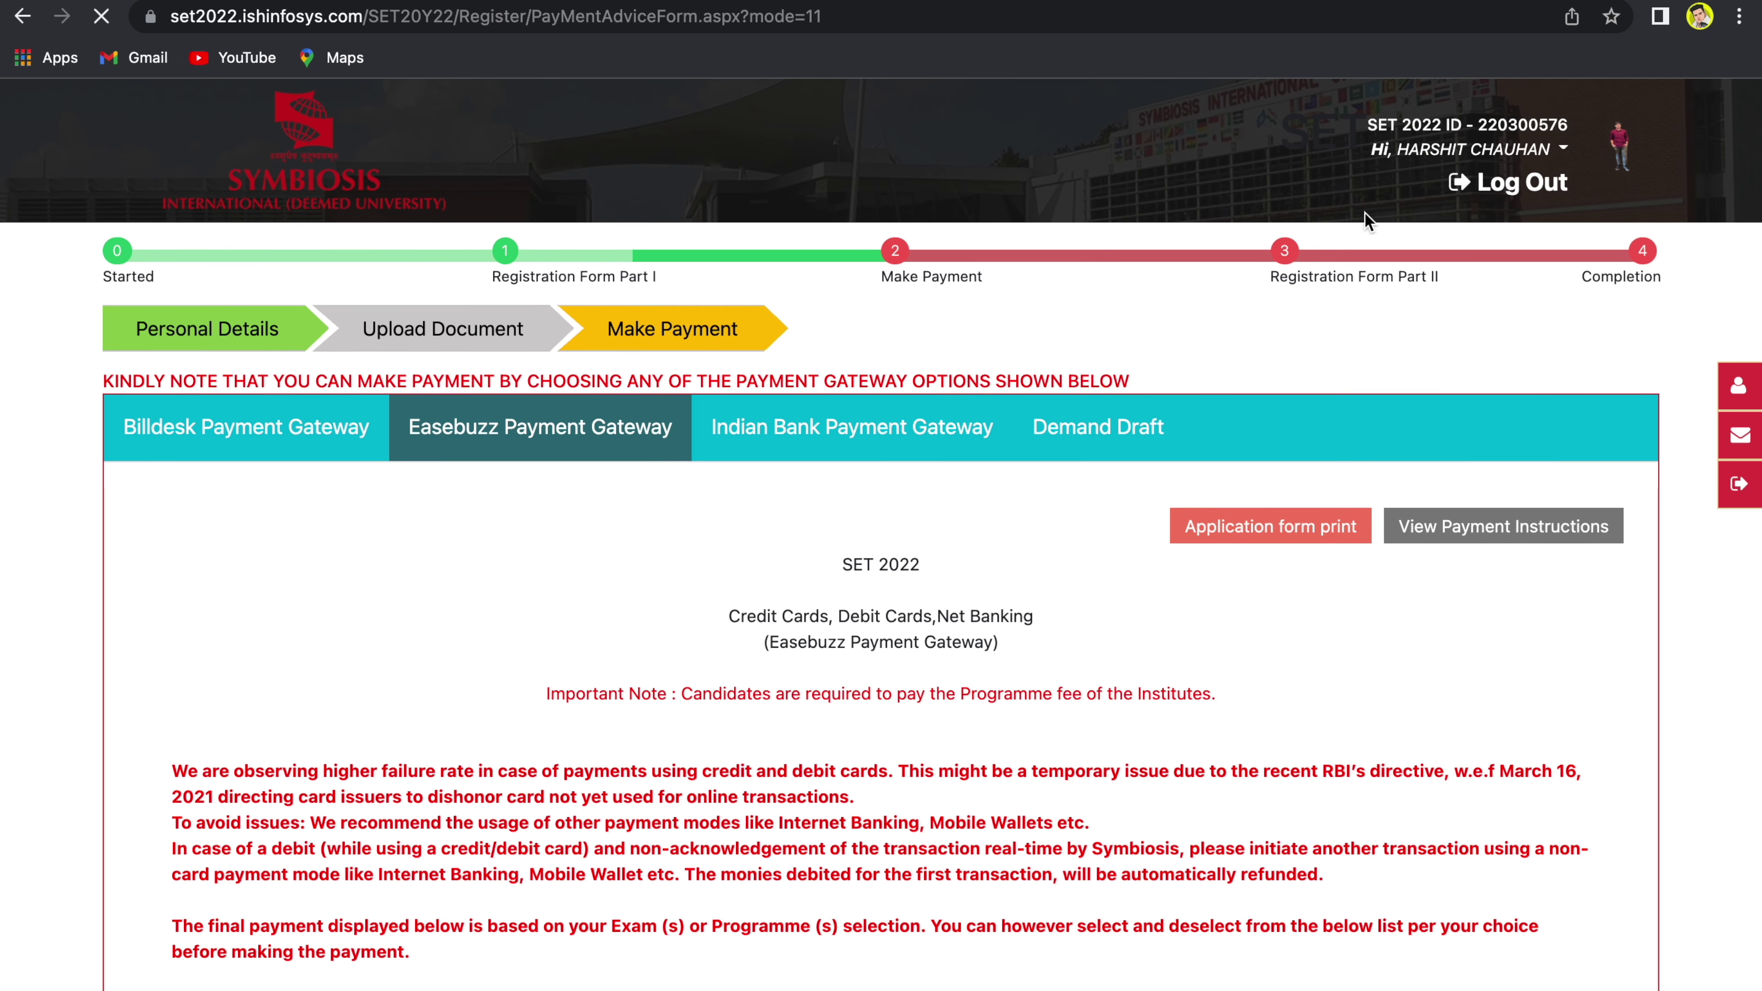
{"action": "scroll", "coordinate": [988, 281], "scroll_direction": "down", "scroll_amount": 2}
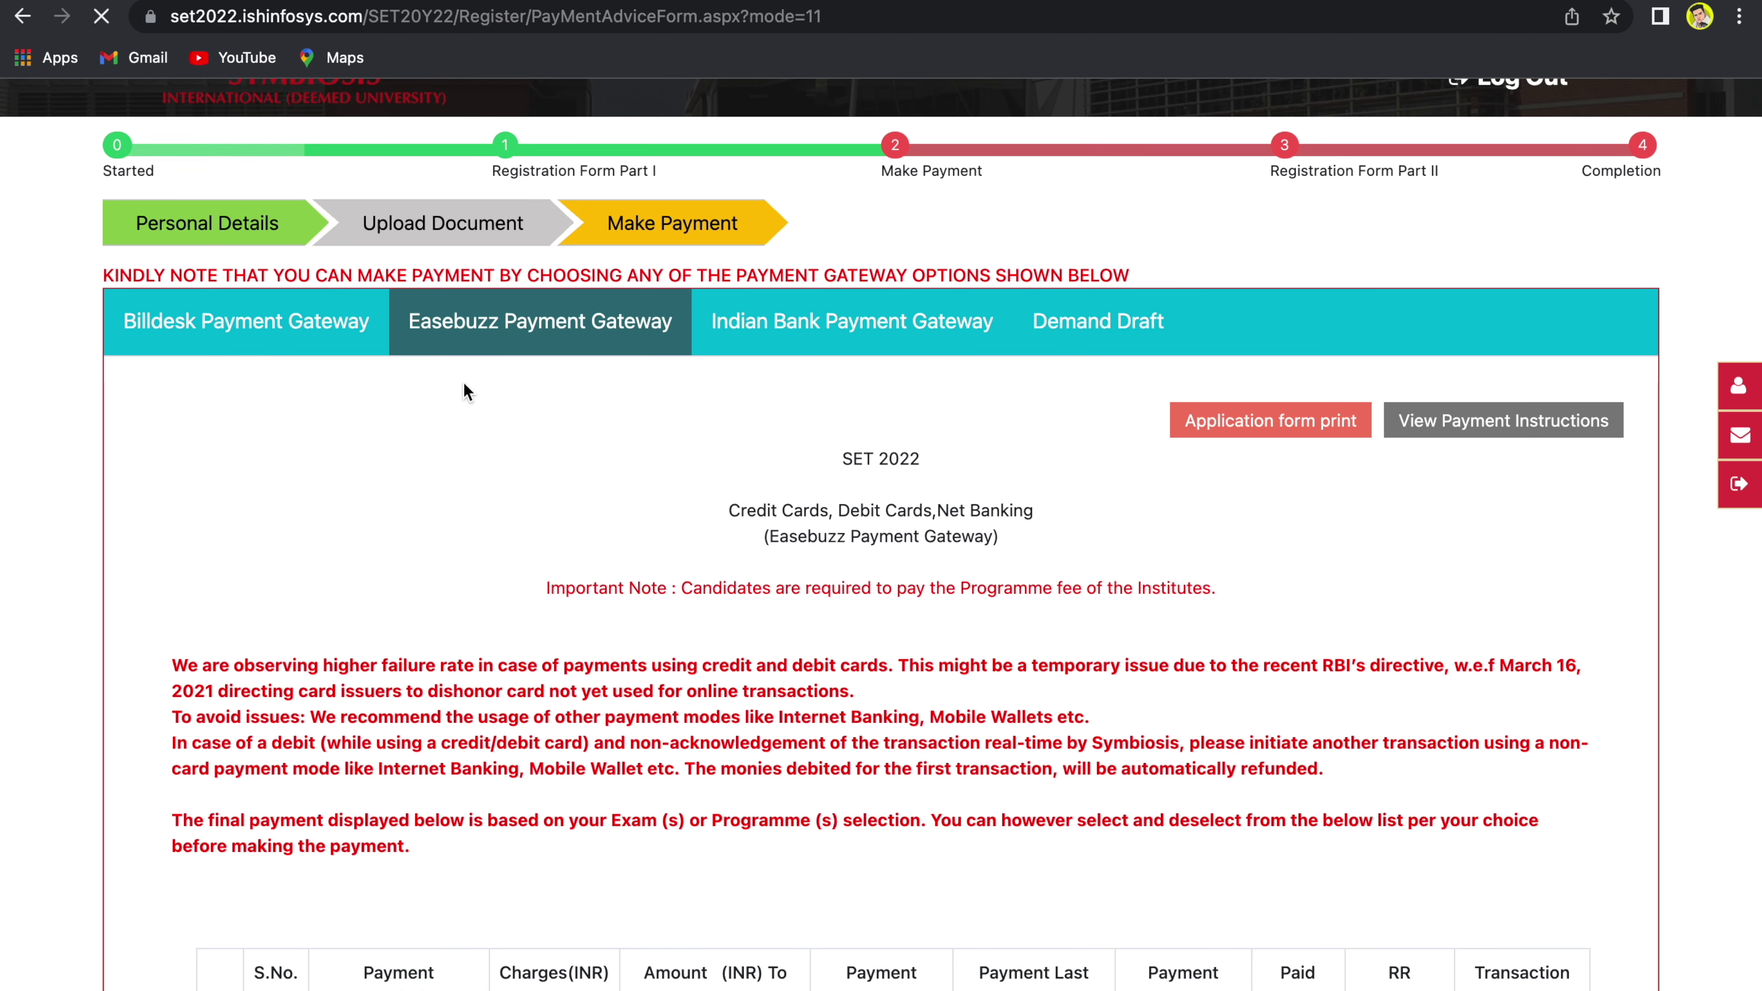
{"action": "scroll", "coordinate": [1324, 278], "scroll_direction": "up", "scroll_amount": 2}
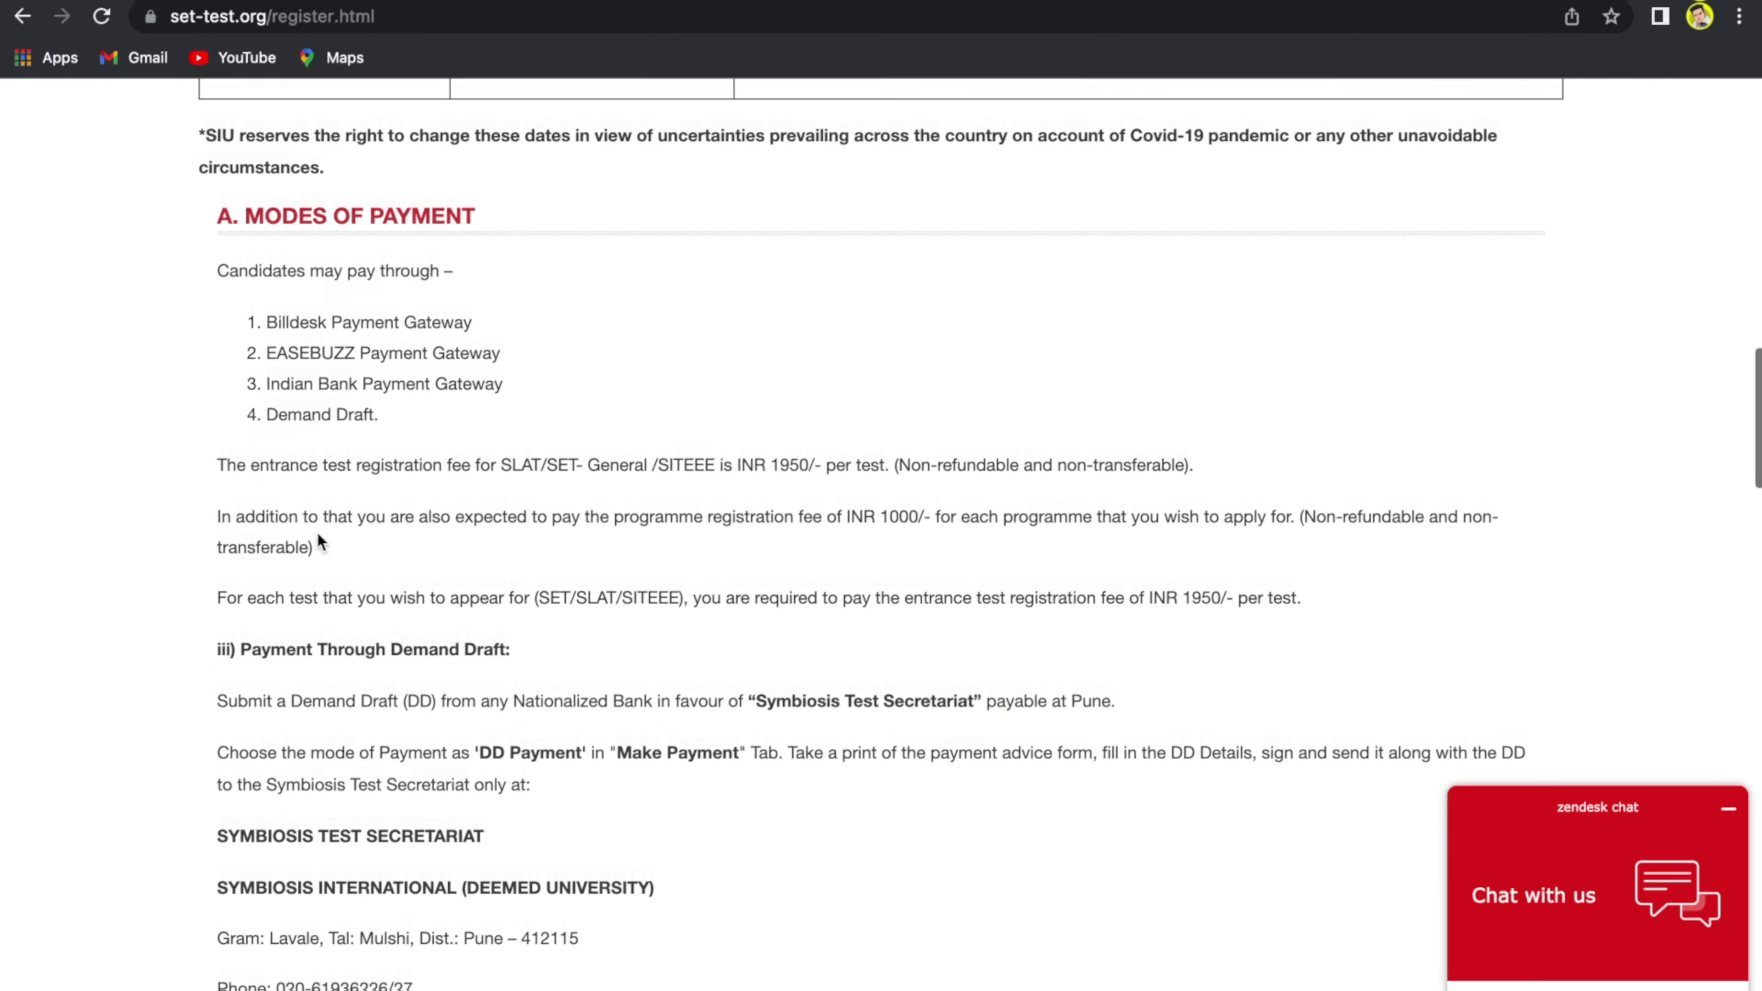
Step: Highlight the INR 1950 test fee and INR 1000/- programme registration fee on the register page
{"action": "scroll", "coordinate": [305, 537], "scroll_direction": "up", "scroll_amount": 1}
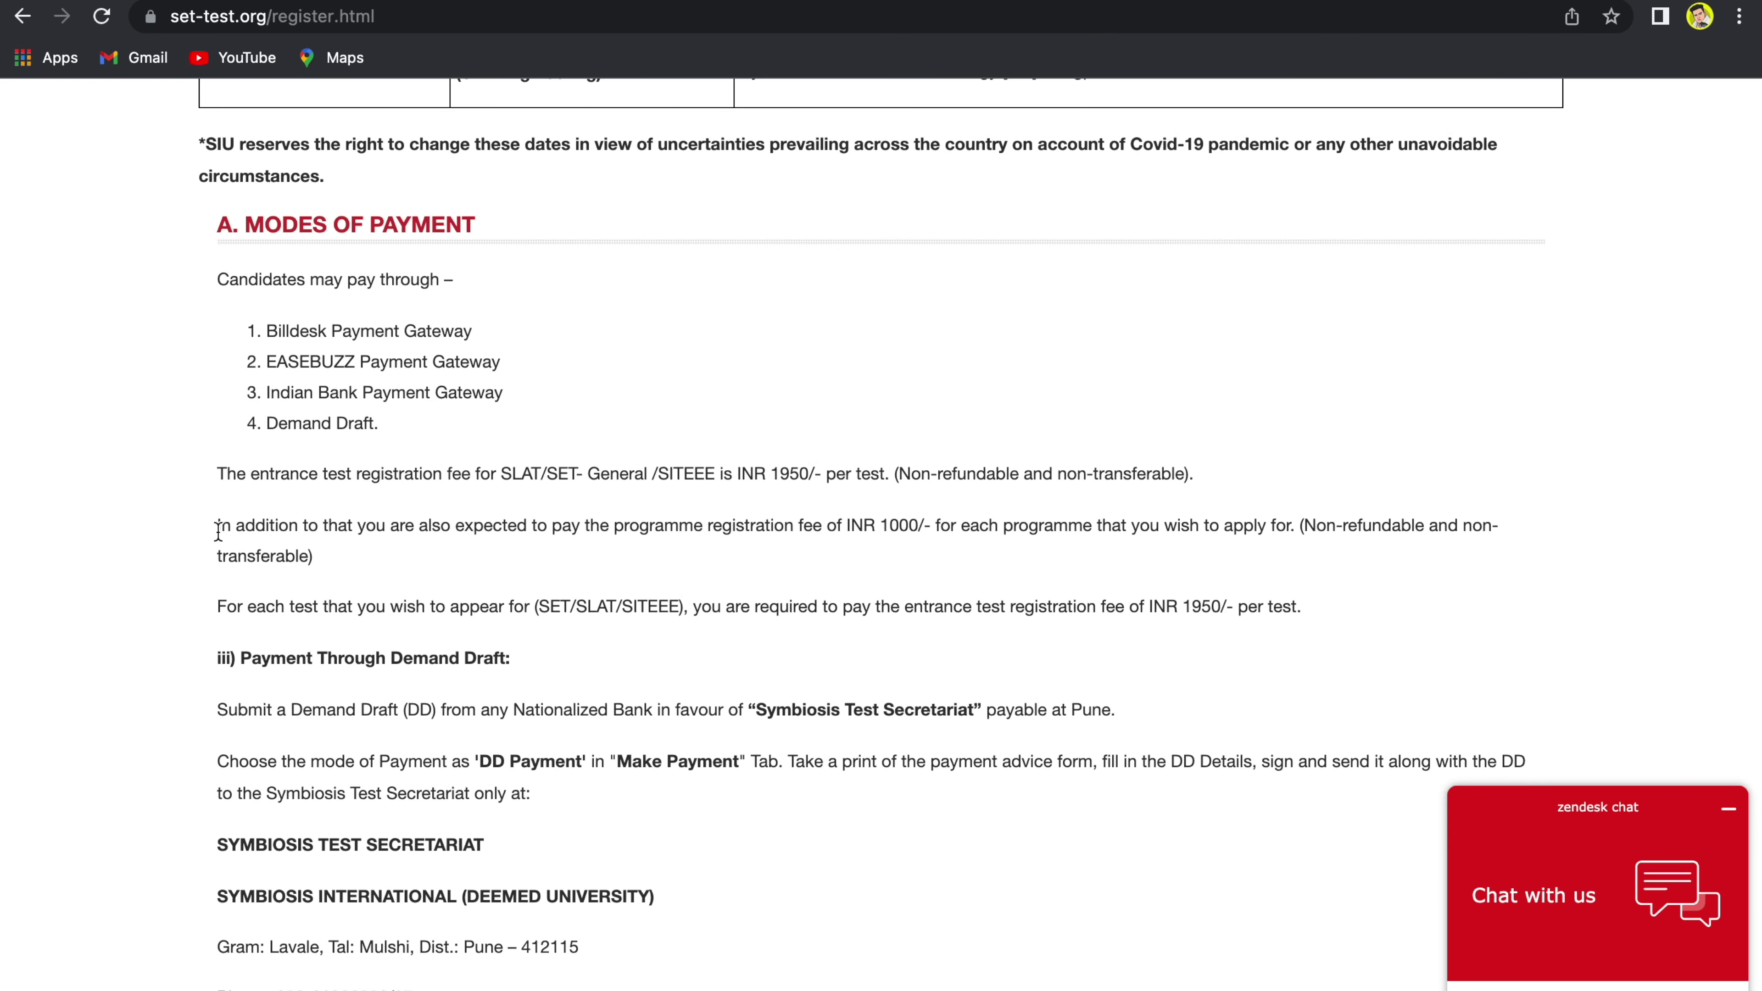
{"action": "left_click_drag", "start_coordinate": [217, 526], "coordinate": [342, 573]}
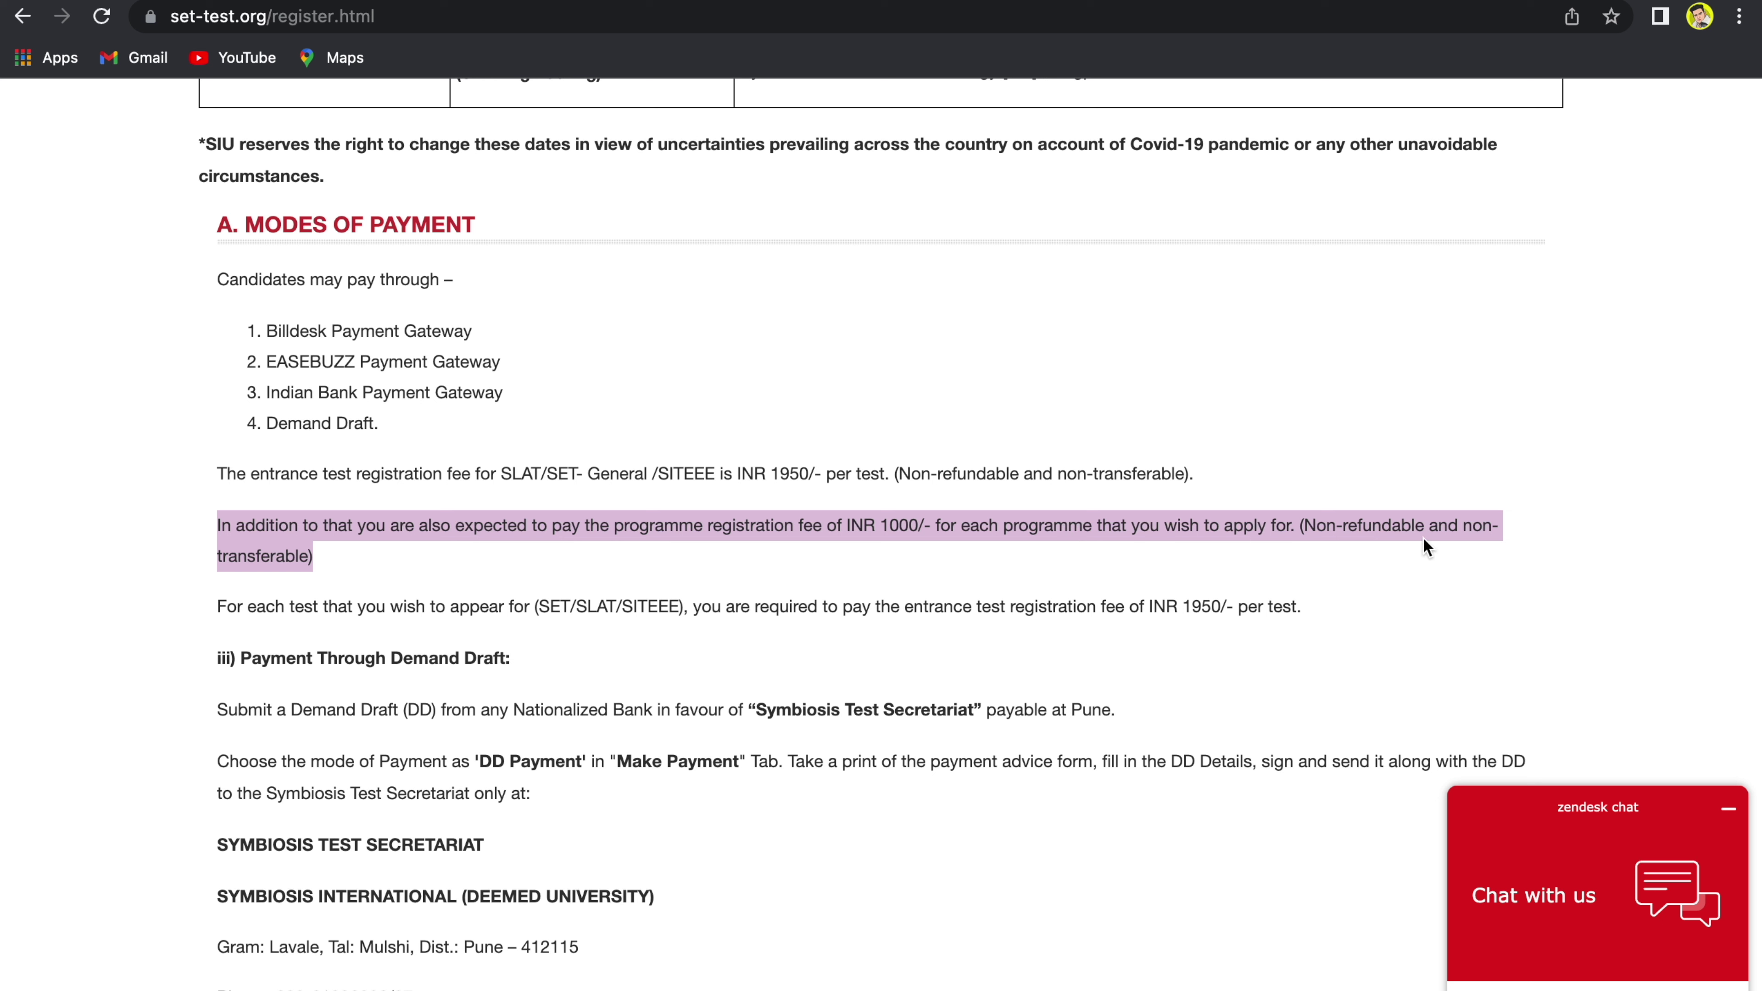
{"action": "left_click", "coordinate": [485, 574]}
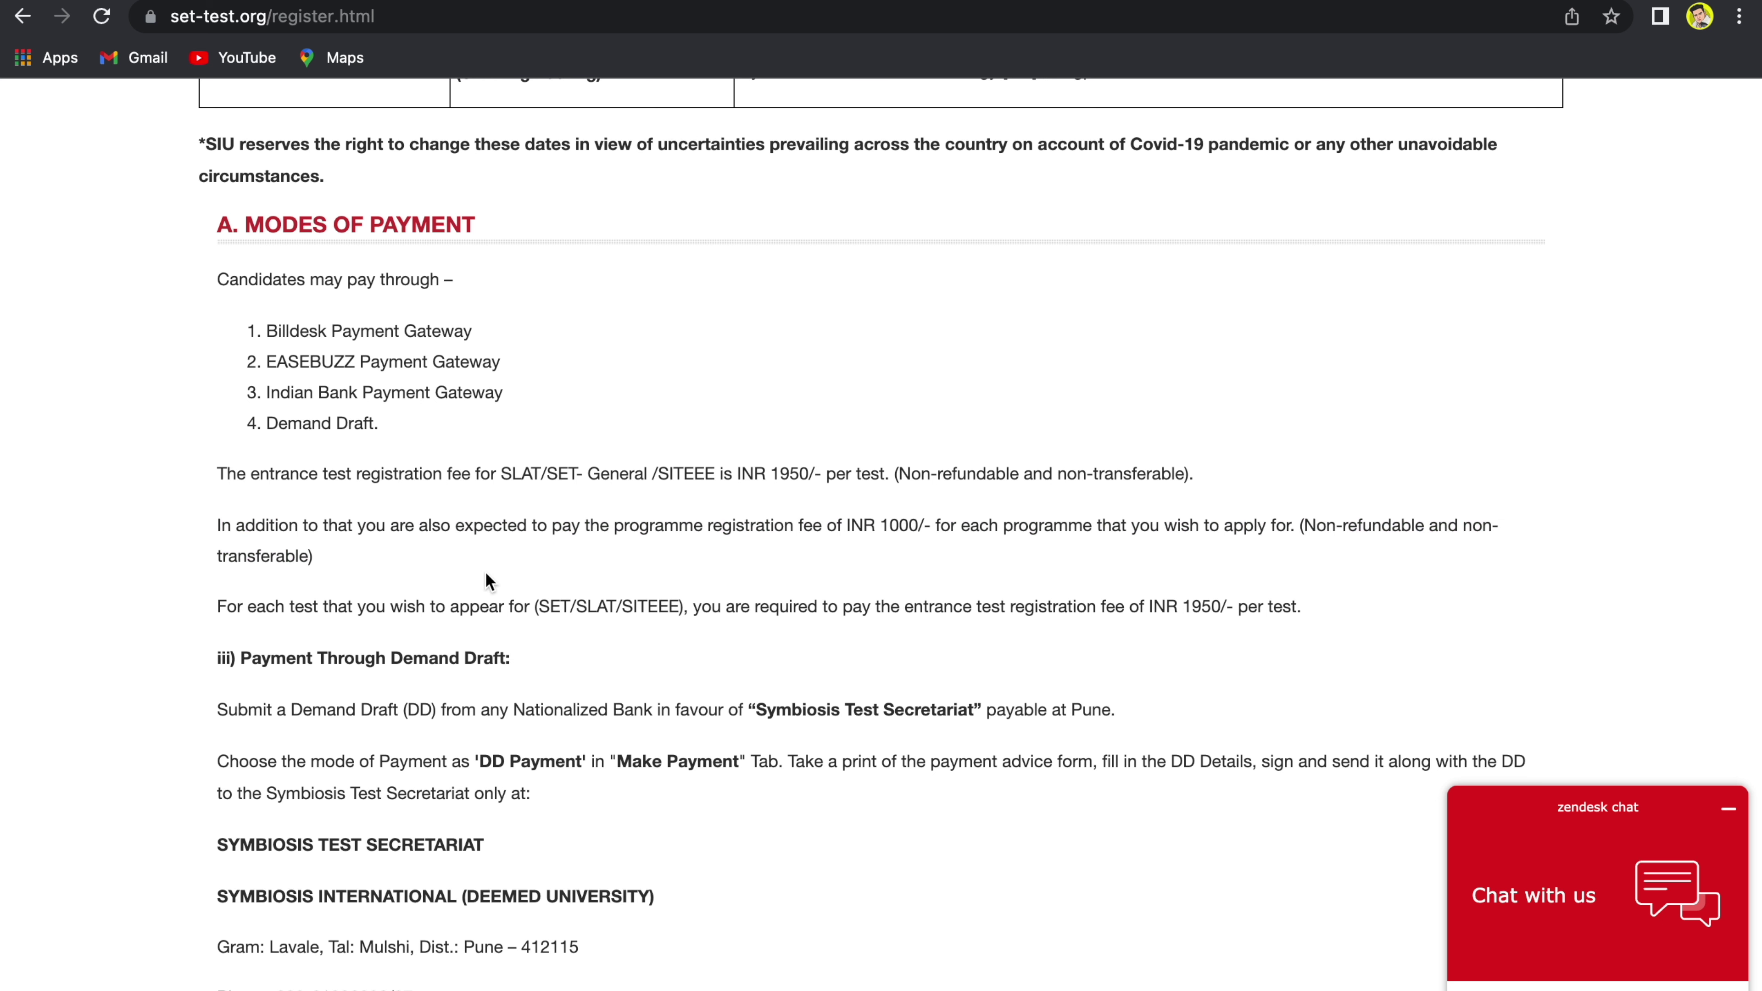
{"action": "left_click_drag", "start_coordinate": [806, 477], "coordinate": [741, 479]}
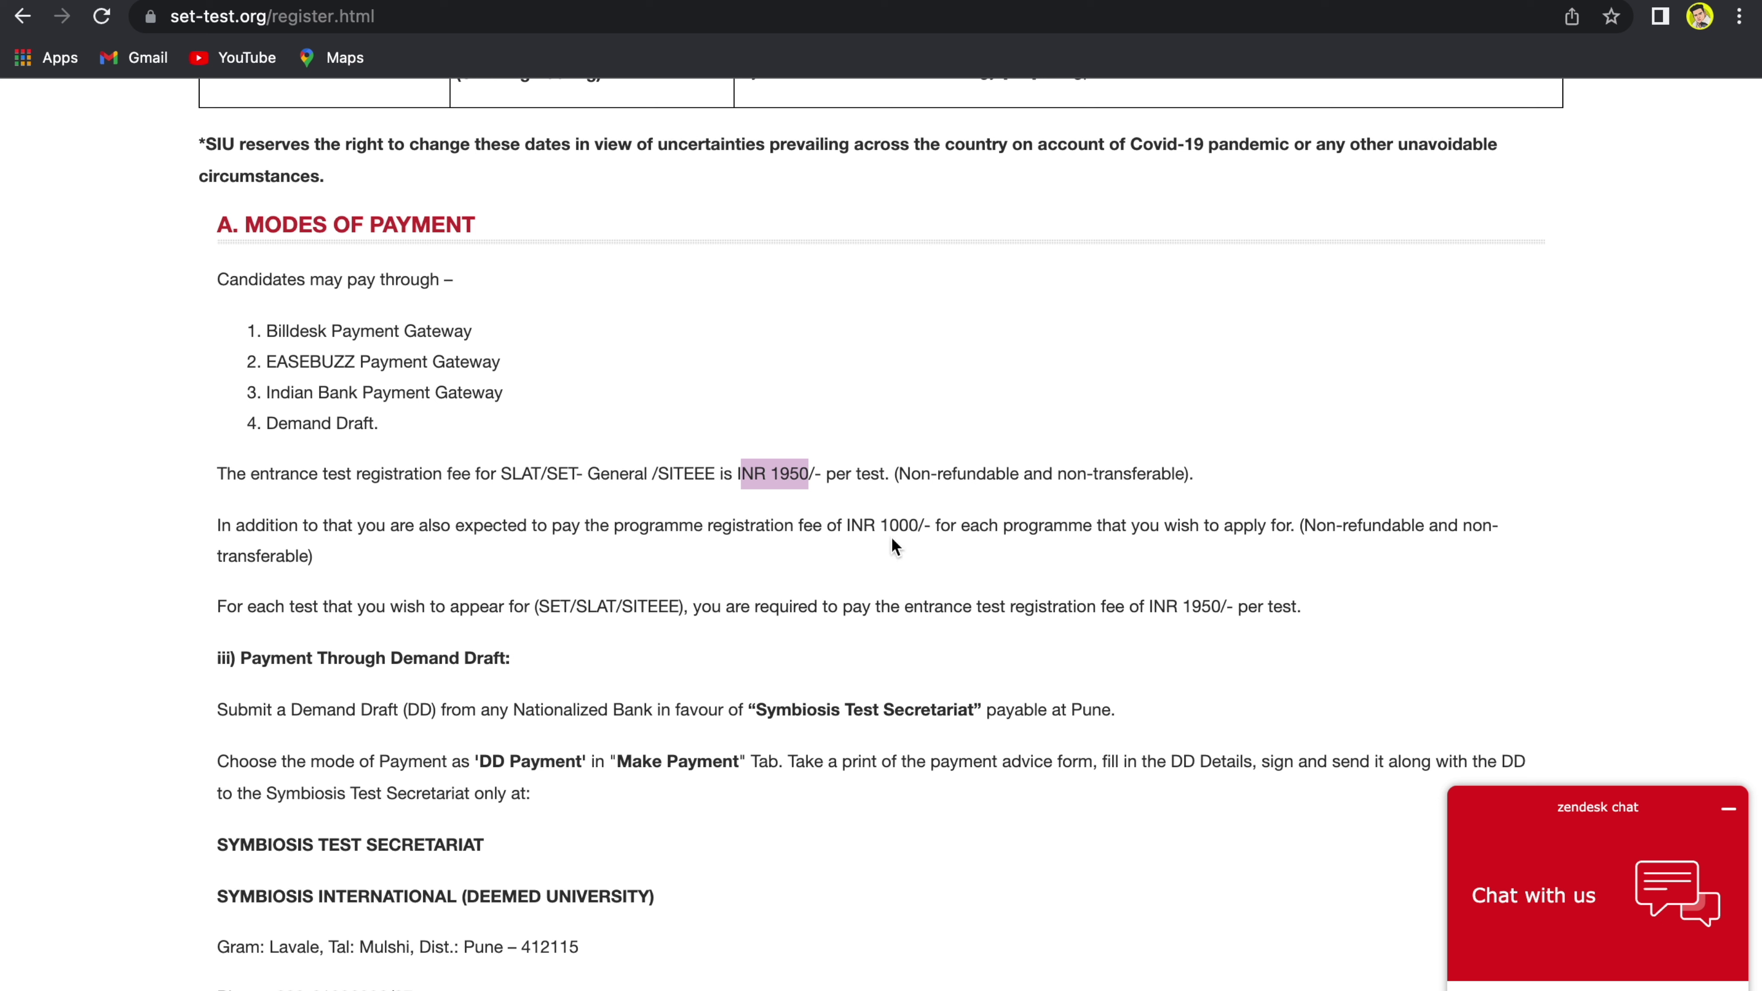
{"action": "left_click_drag", "start_coordinate": [929, 528], "coordinate": [577, 532]}
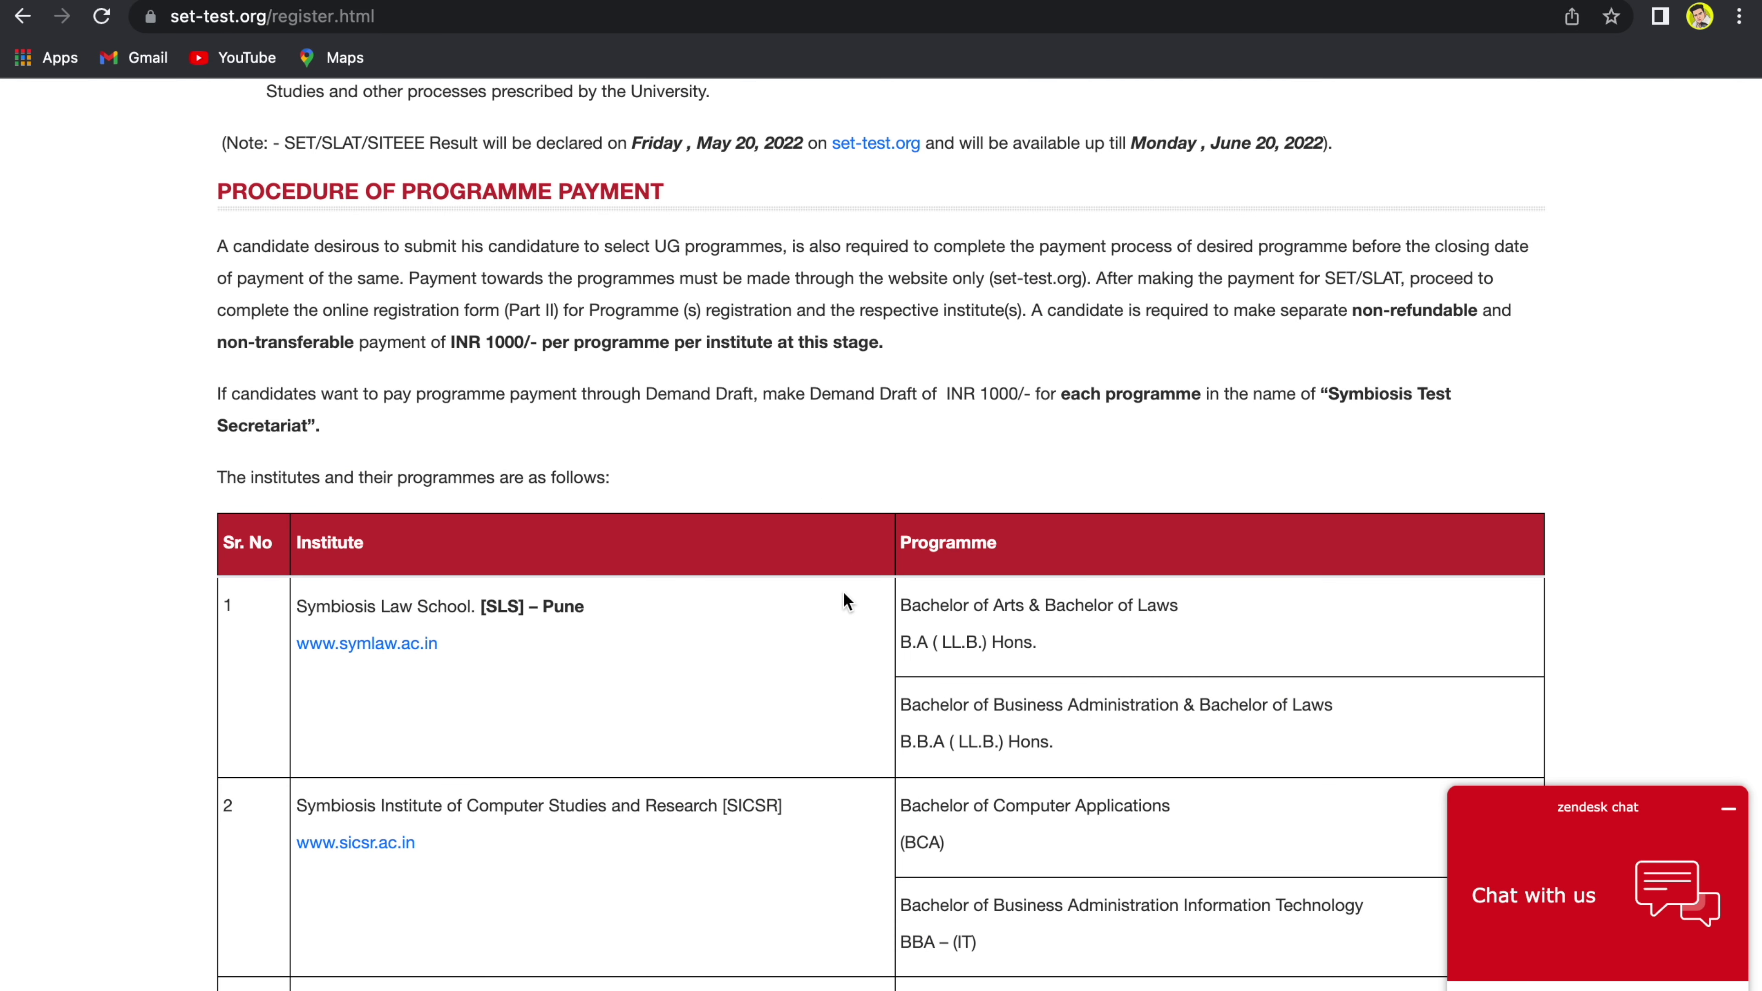
Step: Scroll through the institutes and programmes table on set-test.org
{"action": "scroll", "coordinate": [846, 601], "scroll_direction": "down", "scroll_amount": 5}
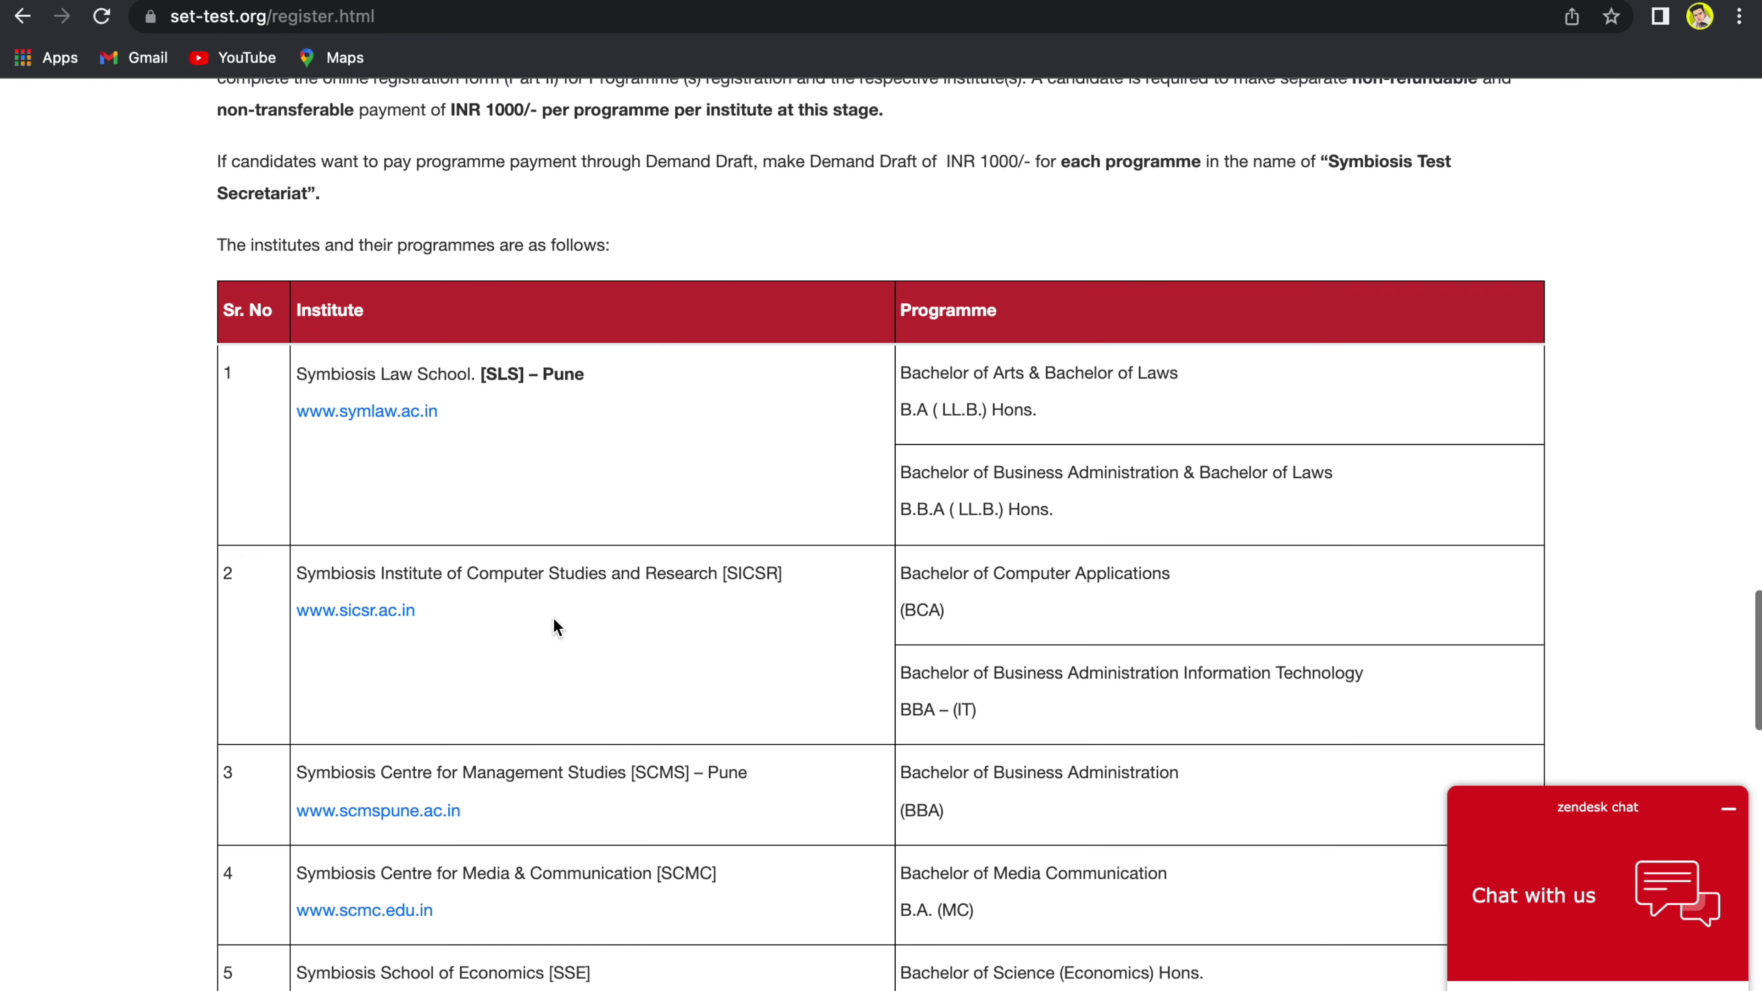
{"action": "scroll", "coordinate": [555, 626], "scroll_direction": "down", "scroll_amount": 5}
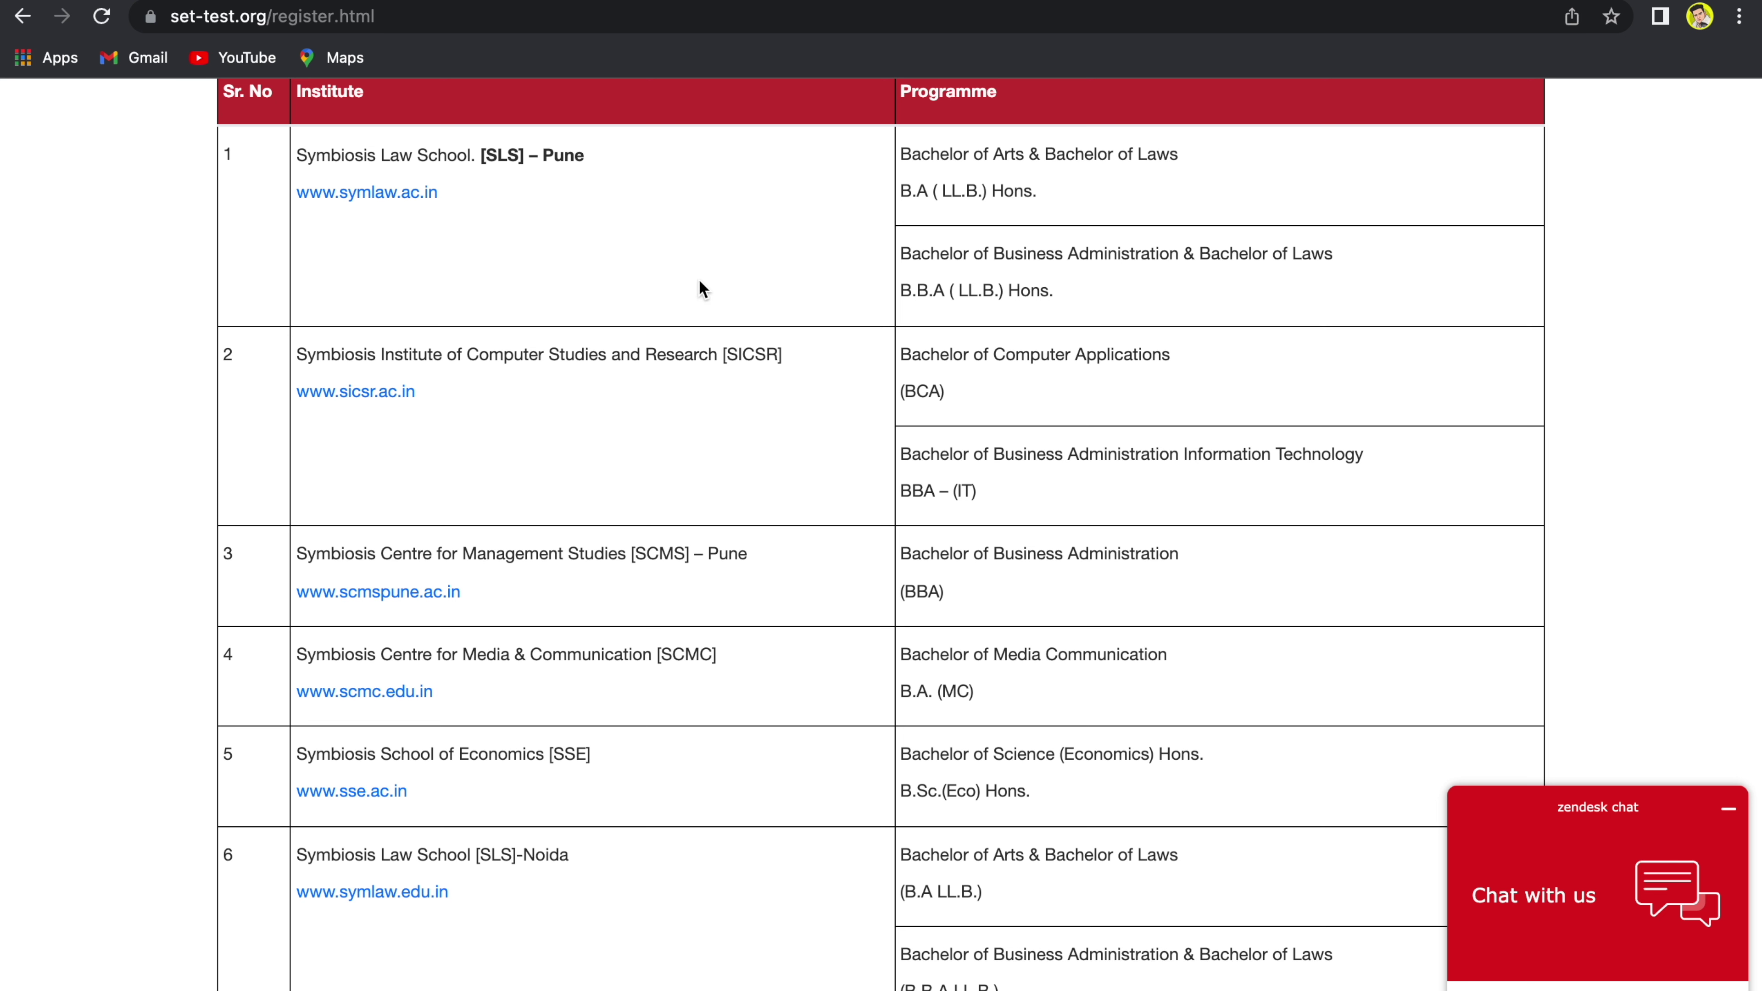
{"action": "scroll", "coordinate": [534, 641], "scroll_direction": "down", "scroll_amount": 1}
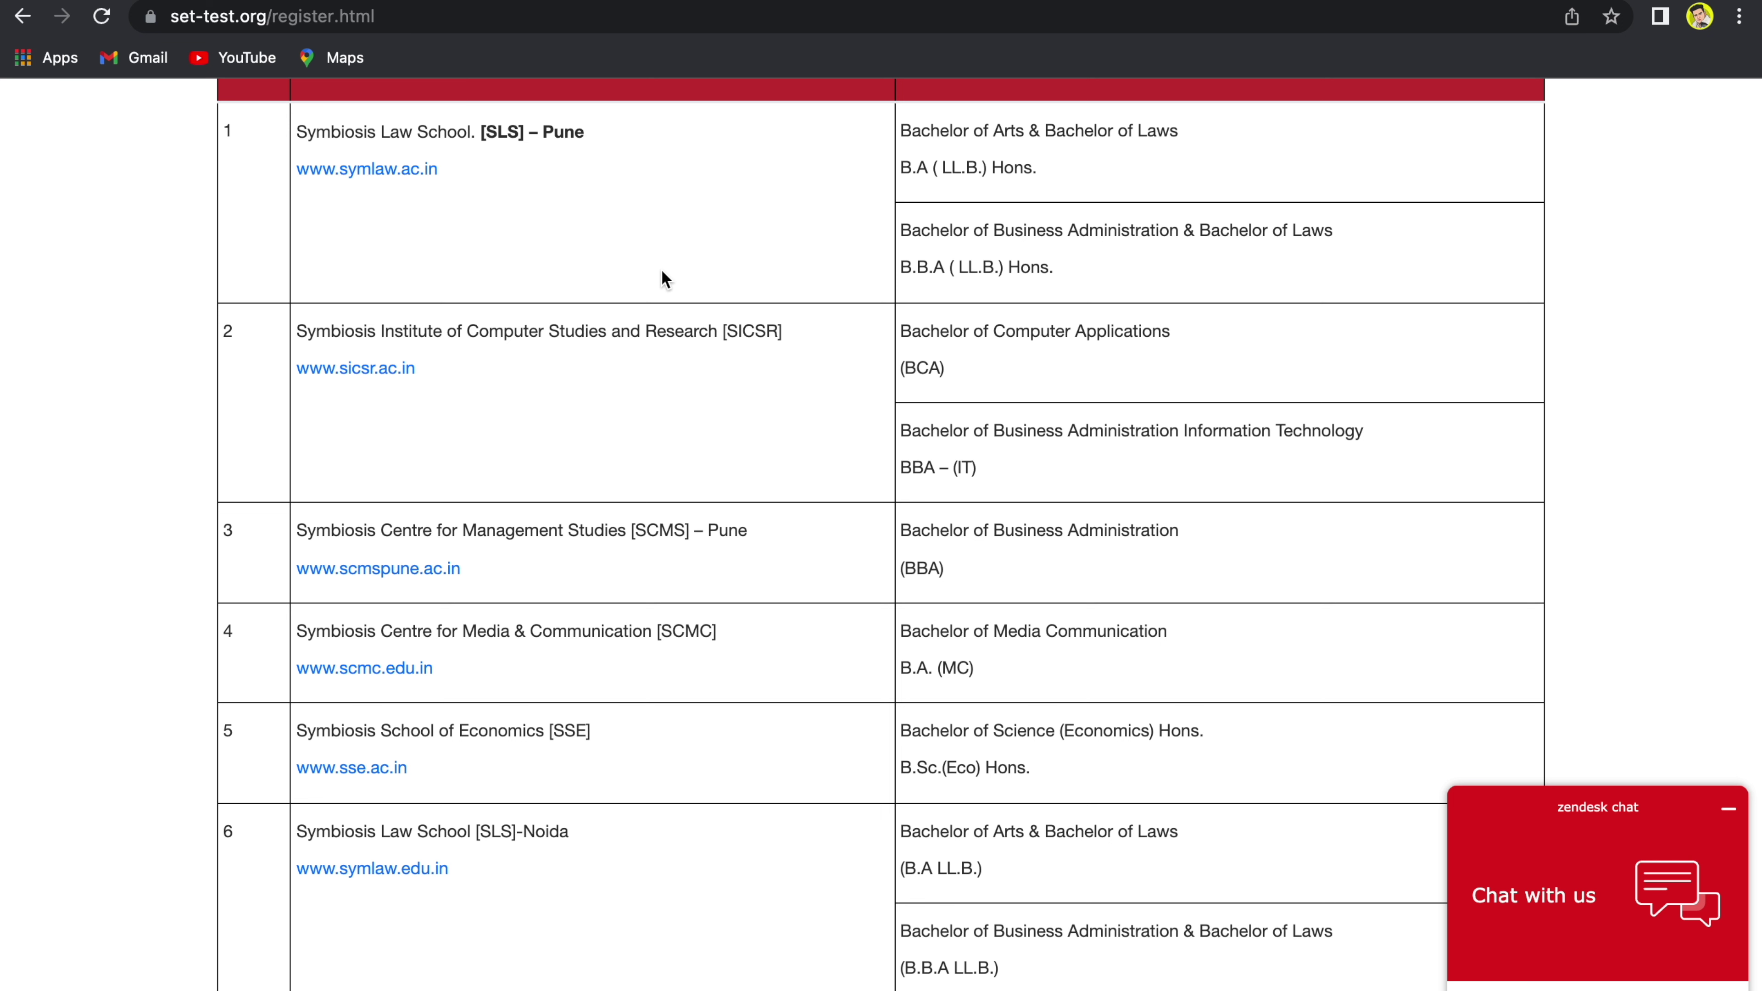
{"action": "scroll", "coordinate": [570, 222], "scroll_direction": "up", "scroll_amount": 3}
{"action": "scroll", "coordinate": [570, 229], "scroll_direction": "down", "scroll_amount": 1}
{"action": "scroll", "coordinate": [570, 236], "scroll_direction": "down", "scroll_amount": 5}
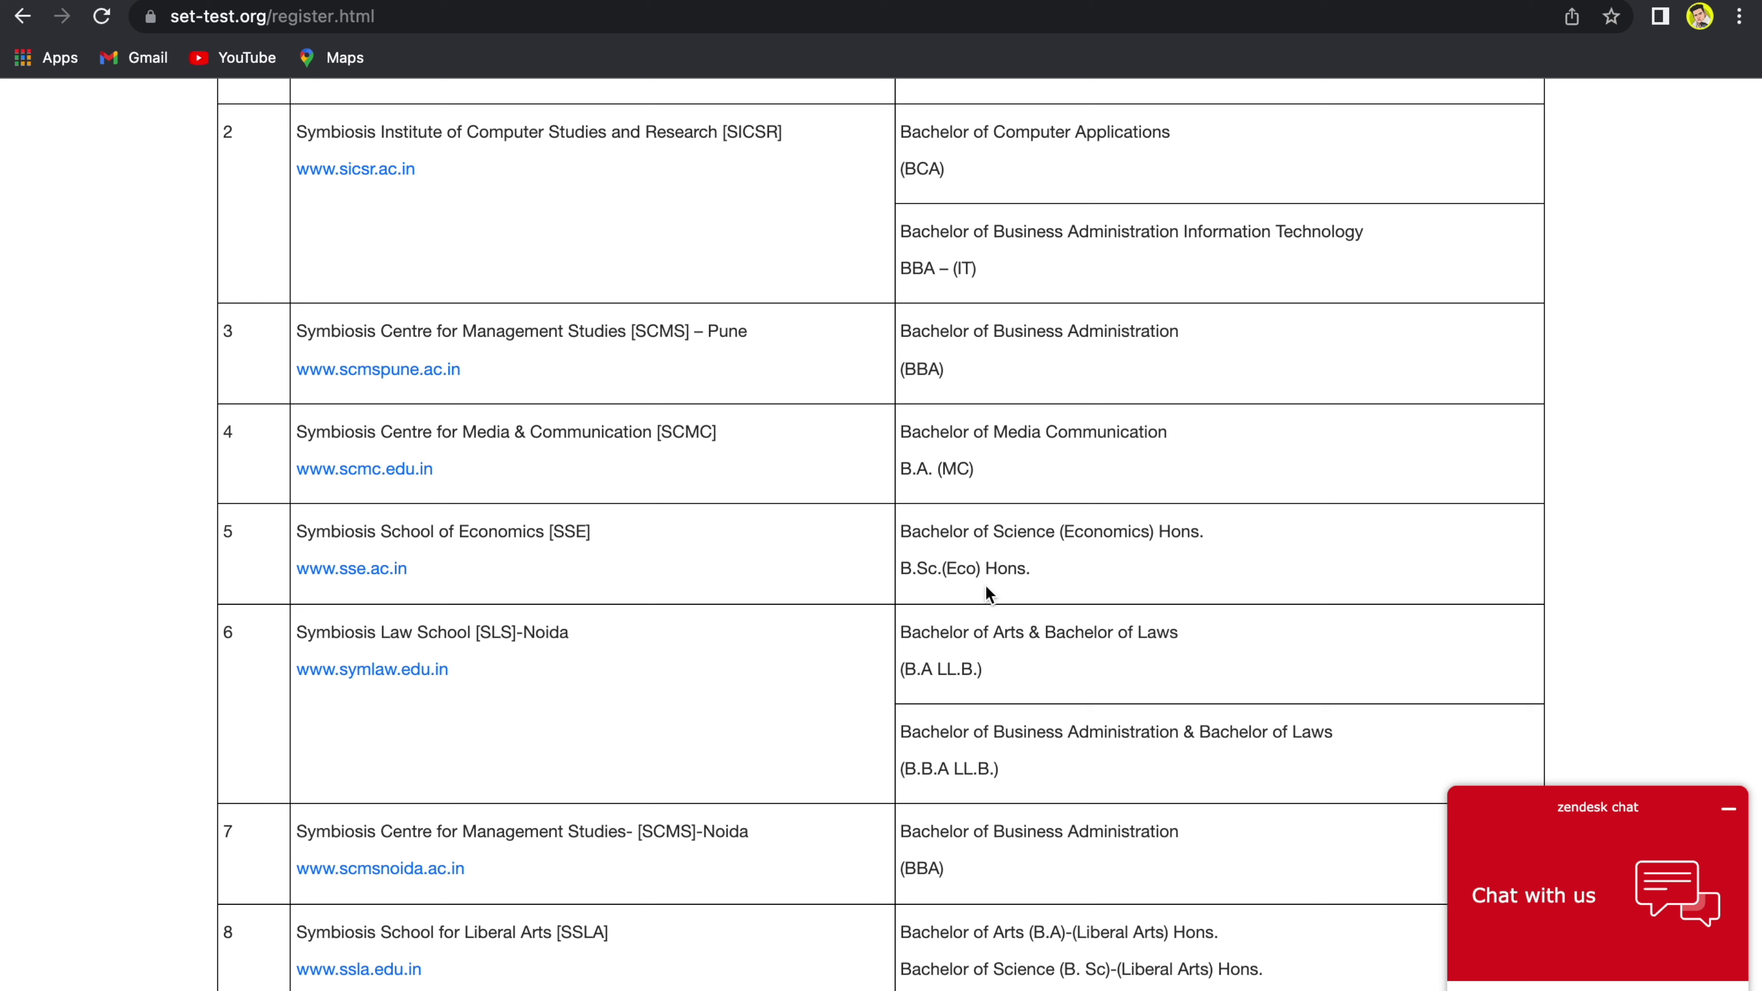
{"action": "scroll", "coordinate": [971, 562], "scroll_direction": "down", "scroll_amount": 2}
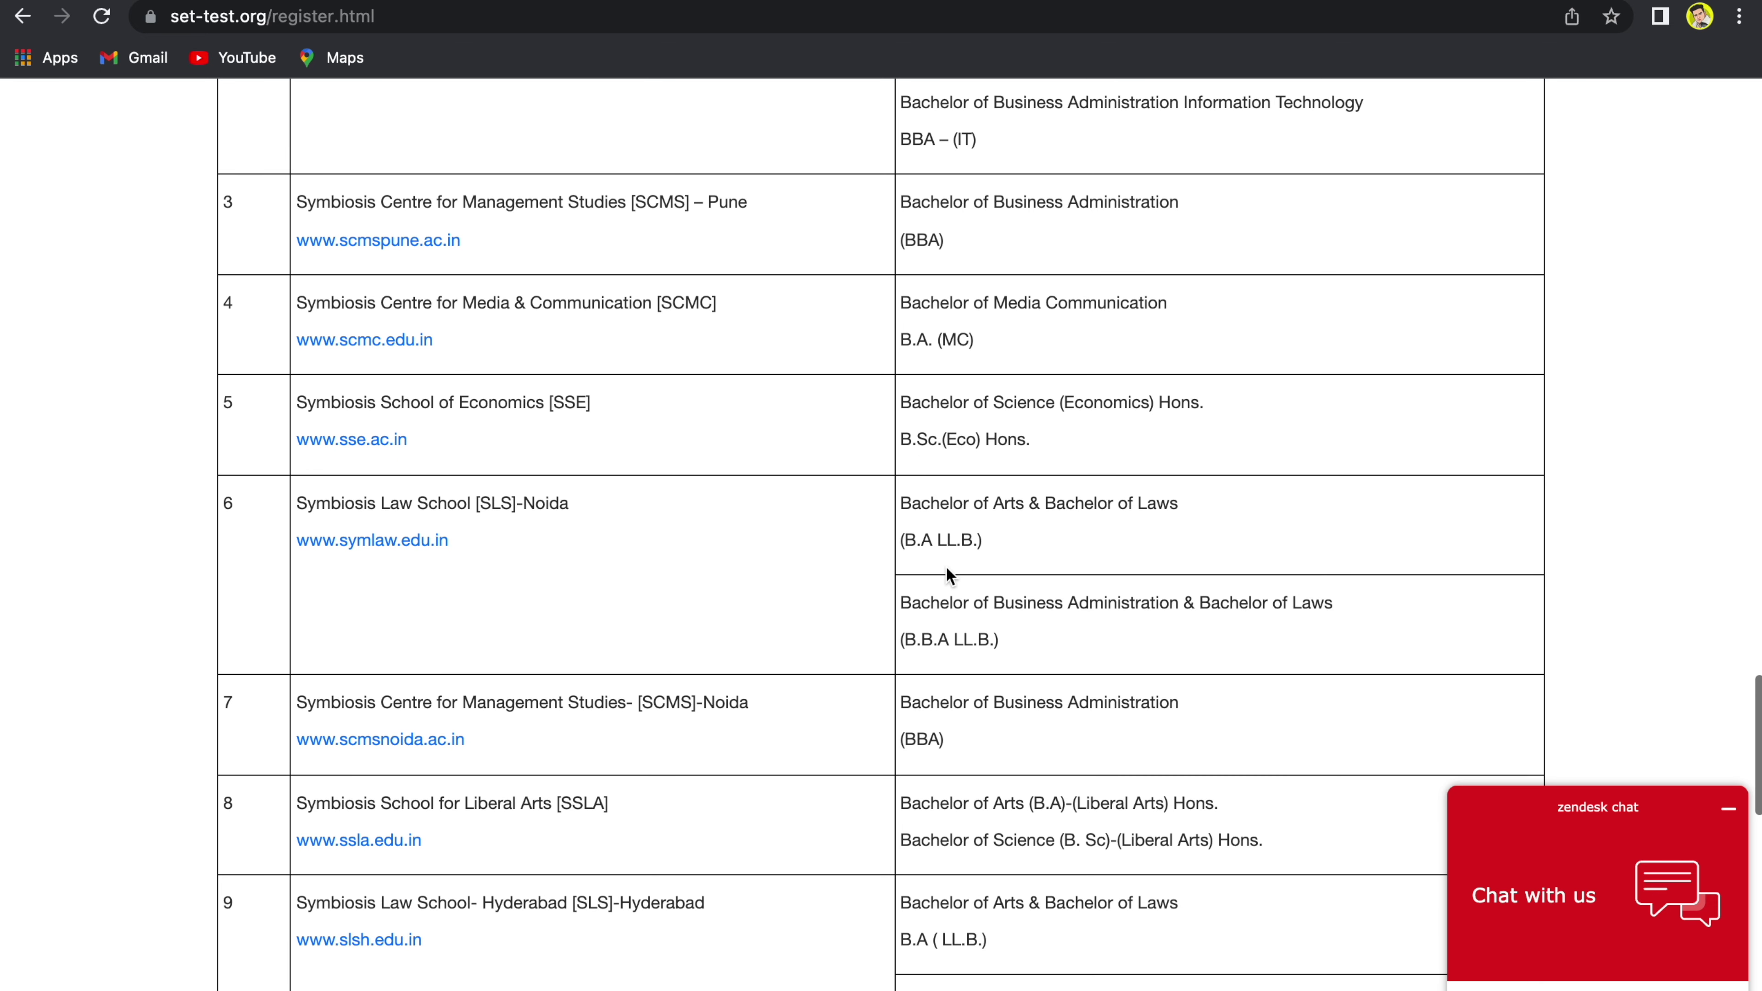
{"action": "scroll", "coordinate": [944, 579], "scroll_direction": "down", "scroll_amount": 2}
{"action": "scroll", "coordinate": [607, 628], "scroll_direction": "up", "scroll_amount": 2}
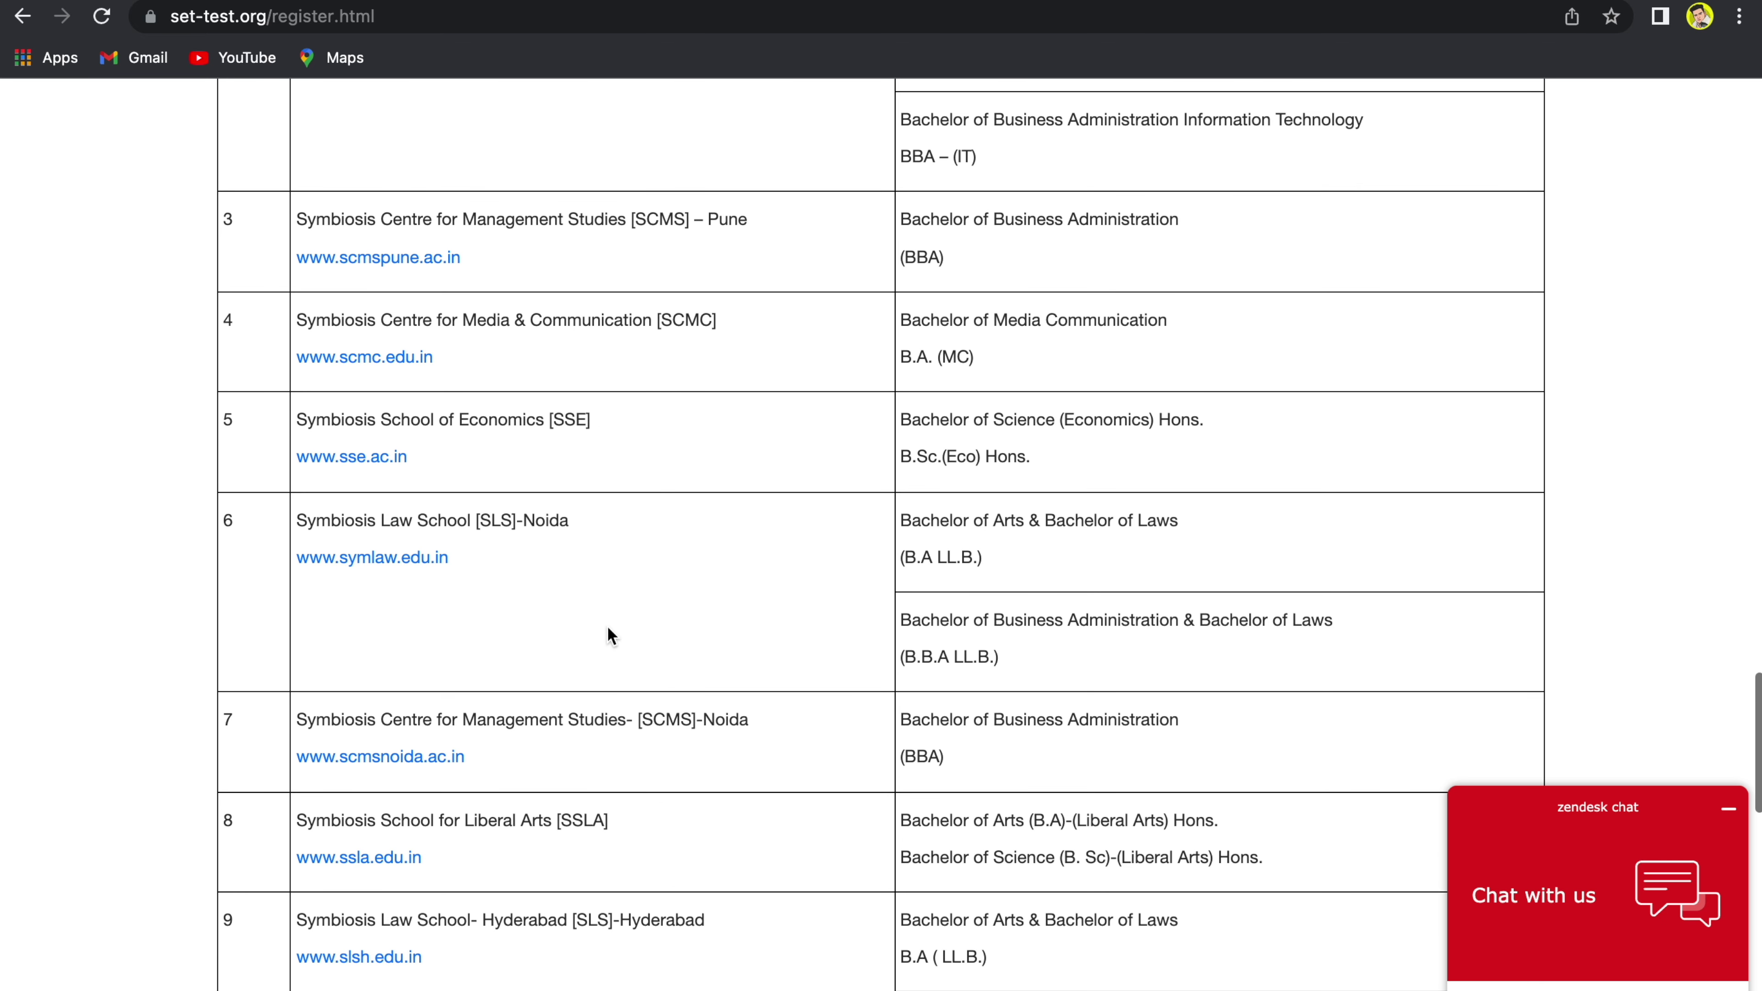
Step: Highlight the SCMS Noida institute line, then '[SCMS] – Pune' in row 3
{"action": "left_click", "coordinate": [755, 722]}
{"action": "left_click_drag", "start_coordinate": [755, 722], "coordinate": [693, 719]}
{"action": "triple_click", "coordinate": [645, 711]}
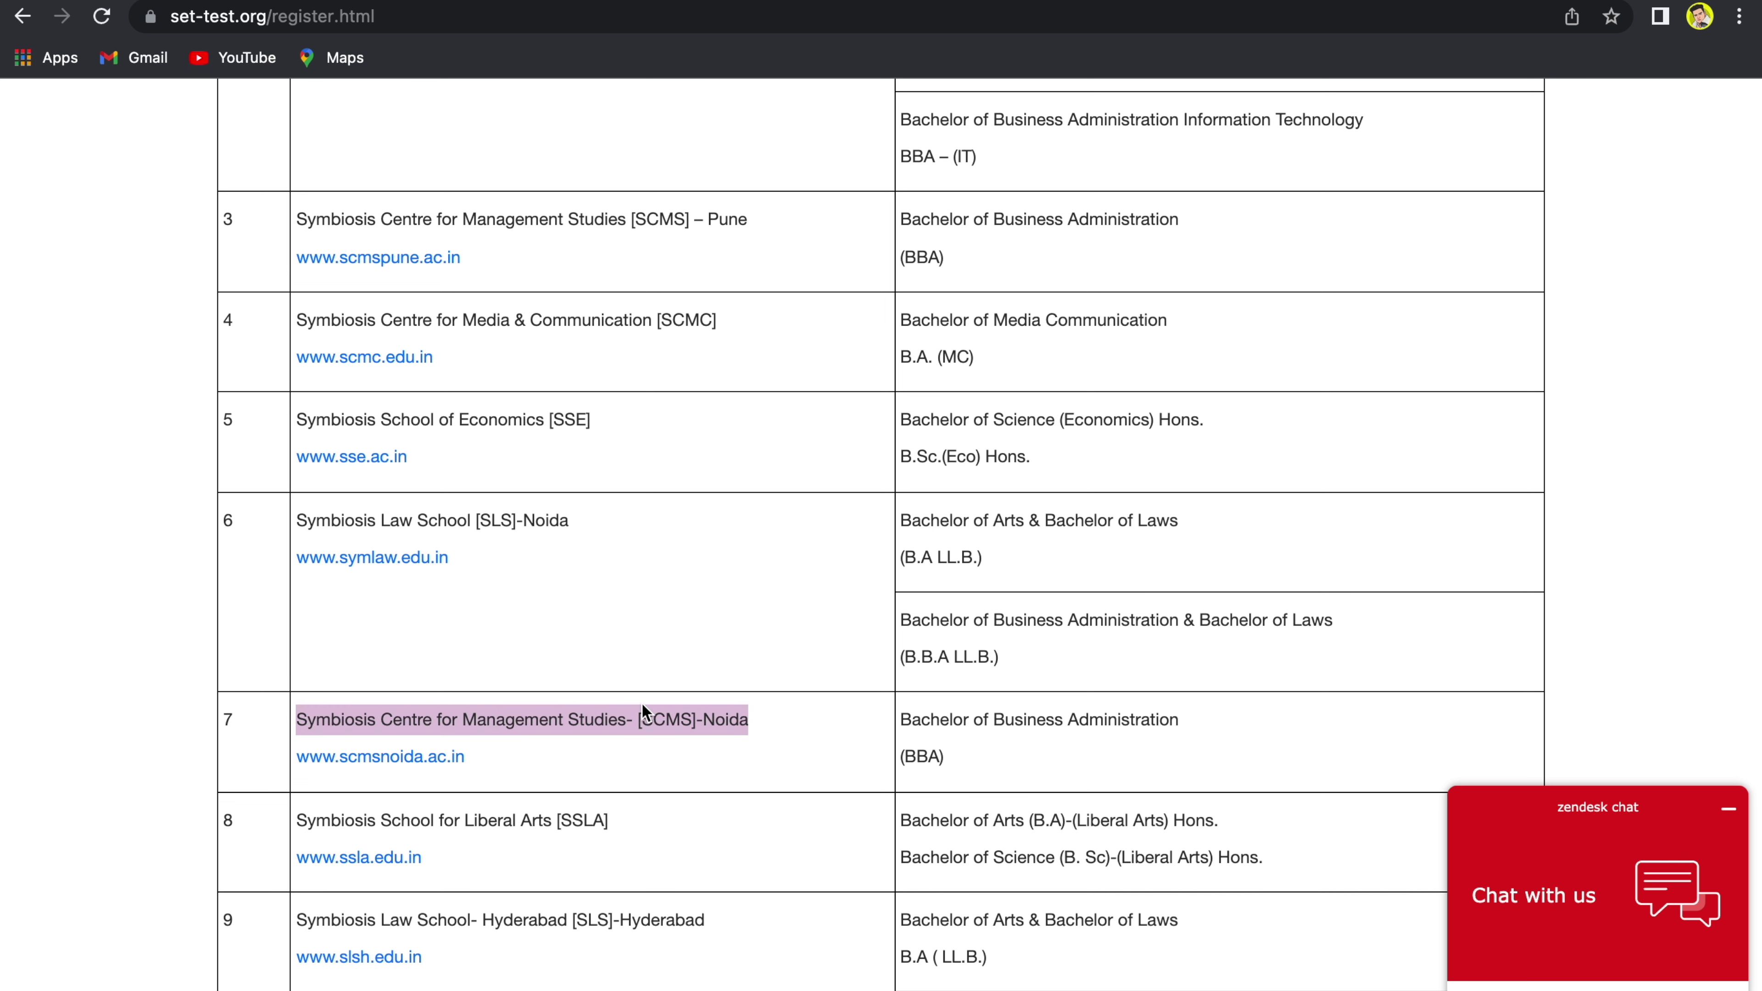
{"action": "left_click_drag", "start_coordinate": [751, 220], "coordinate": [622, 218]}
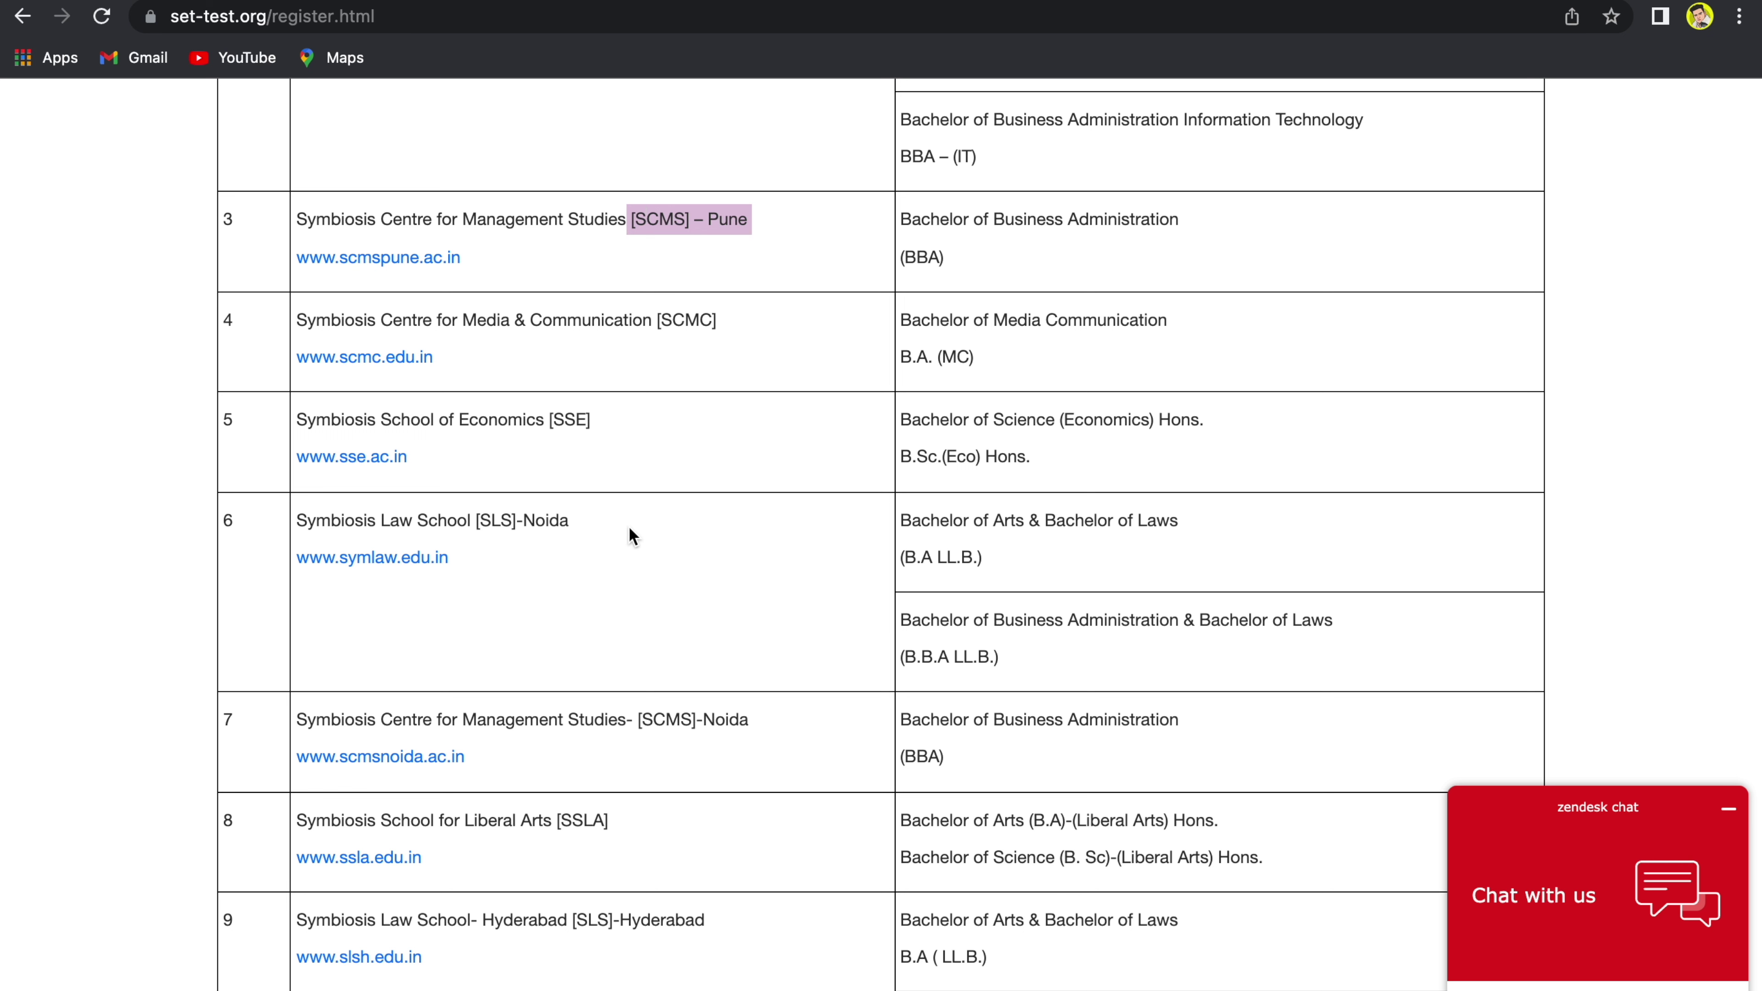
Step: Scroll to the table's last rows and highlight SCMS Bengaluru's name and website address, then clear the selection
{"action": "scroll", "coordinate": [568, 835], "scroll_direction": "down", "scroll_amount": 1}
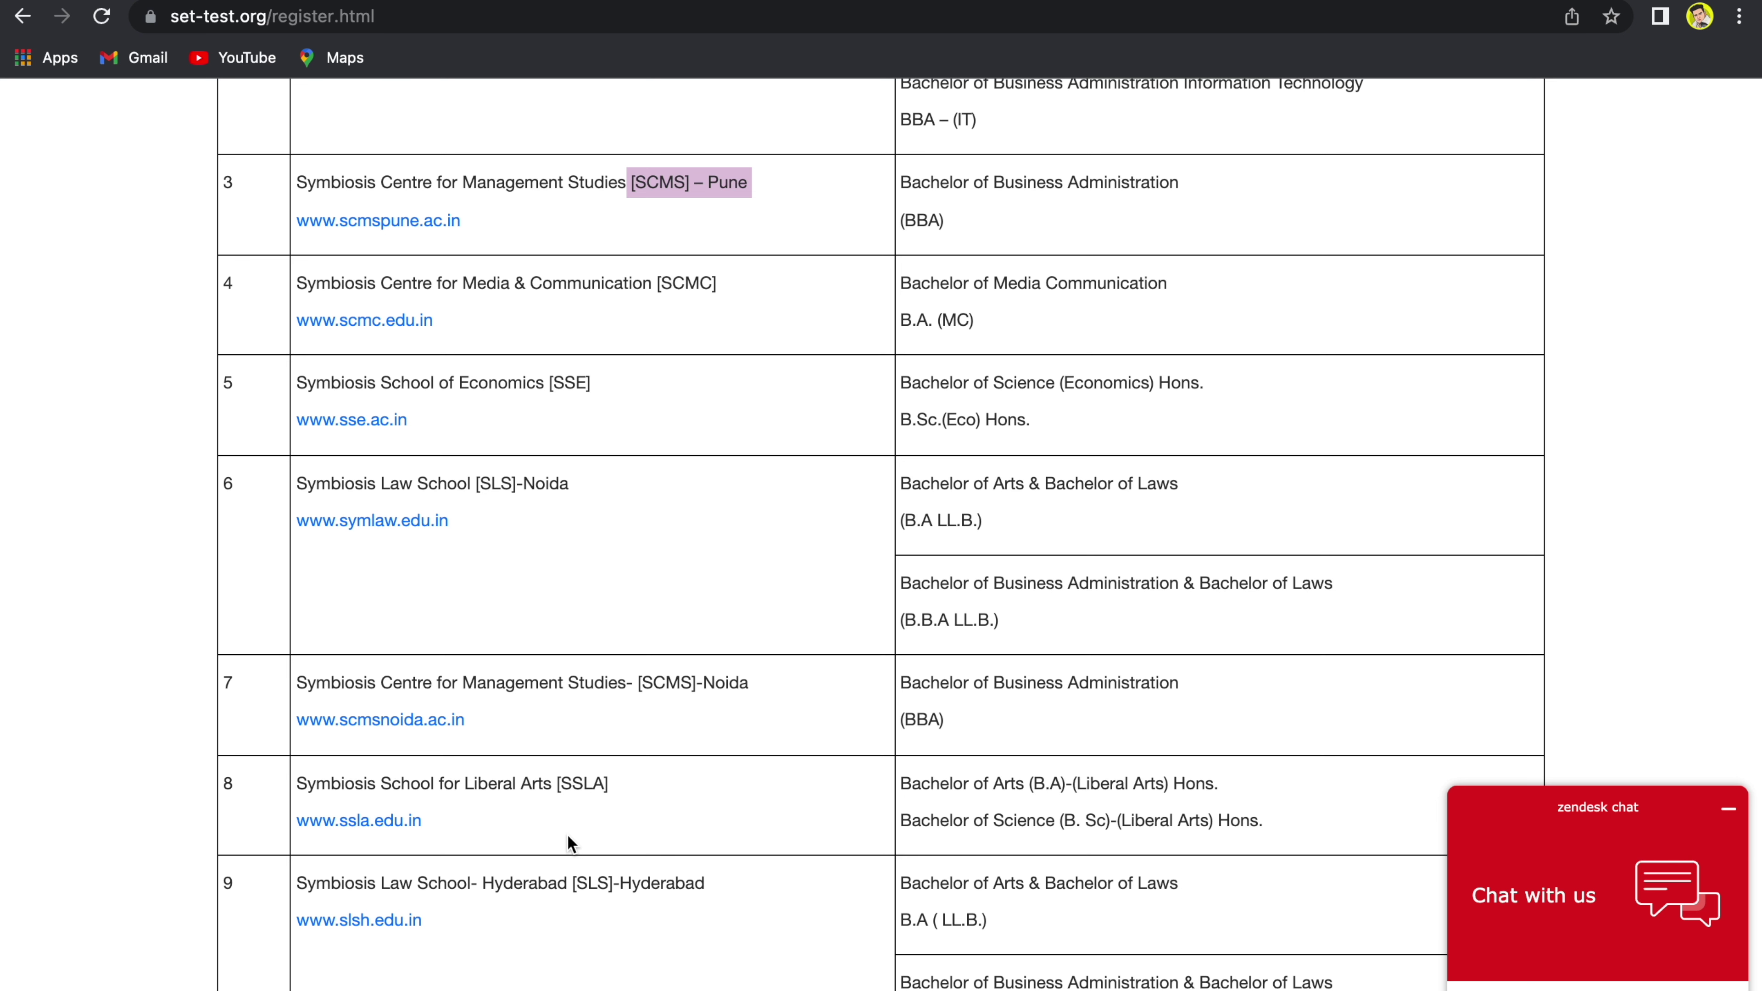
{"action": "scroll", "coordinate": [567, 837], "scroll_direction": "down", "scroll_amount": 5}
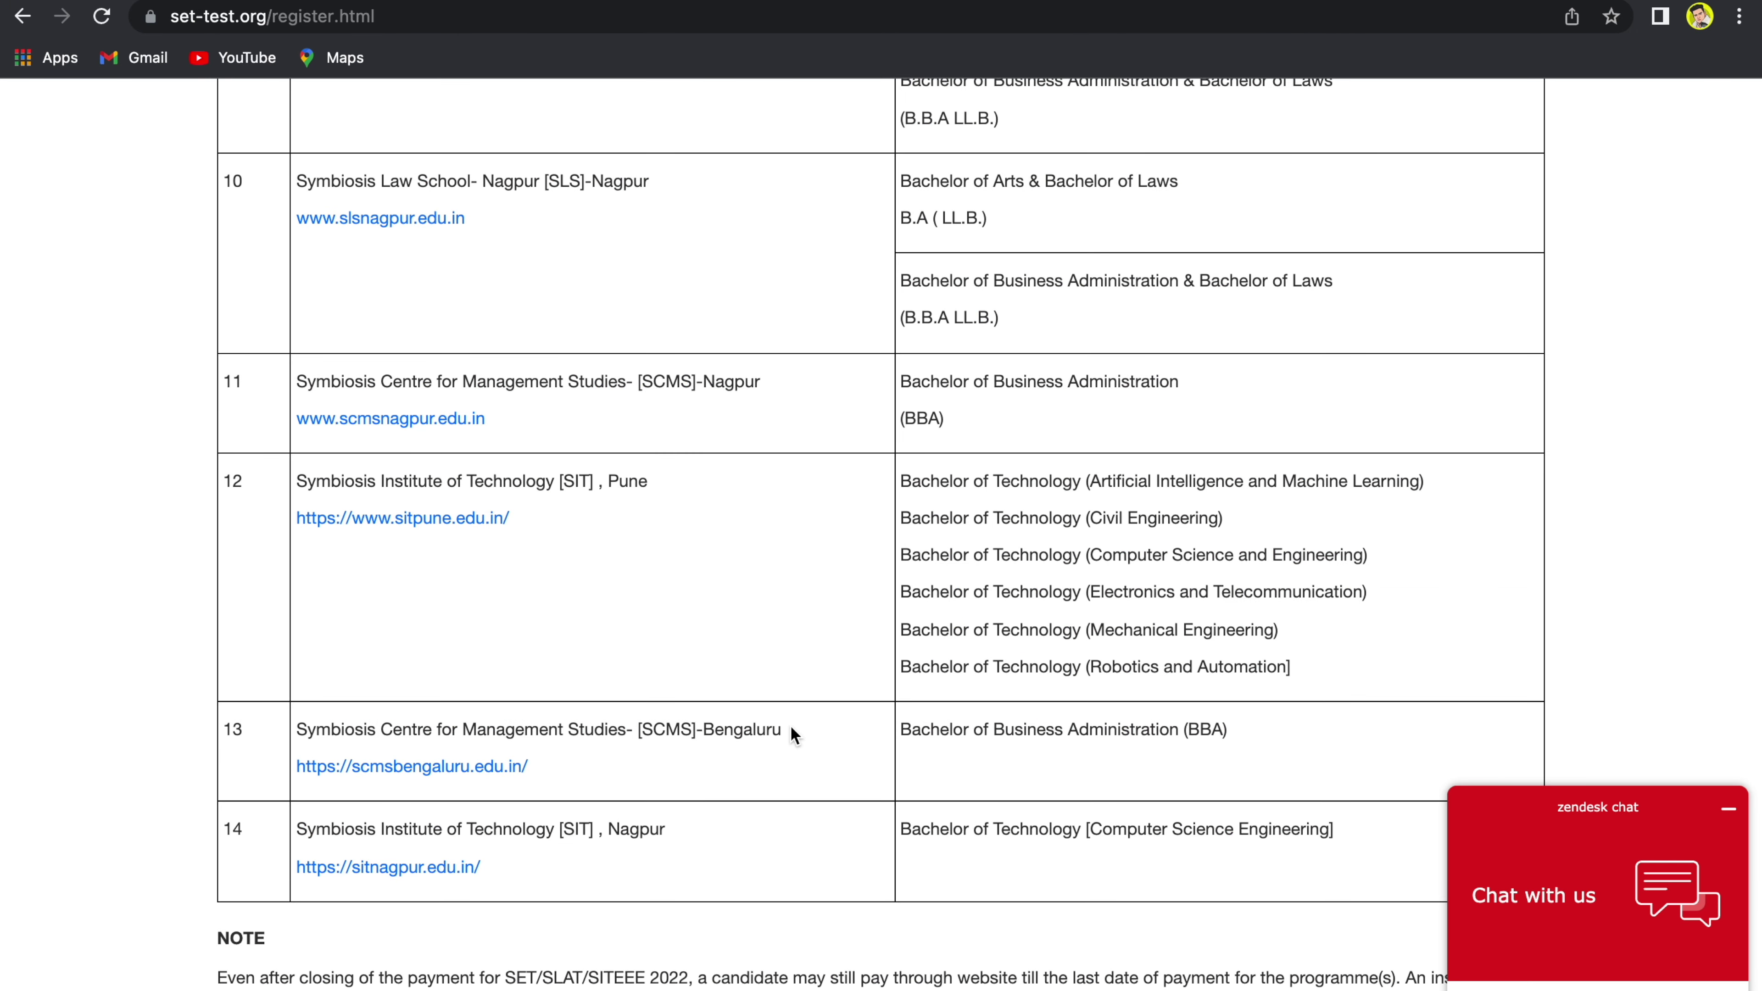
{"action": "left_click_drag", "start_coordinate": [791, 733], "coordinate": [392, 713]}
{"action": "left_click_drag", "start_coordinate": [295, 766], "coordinate": [699, 790]}
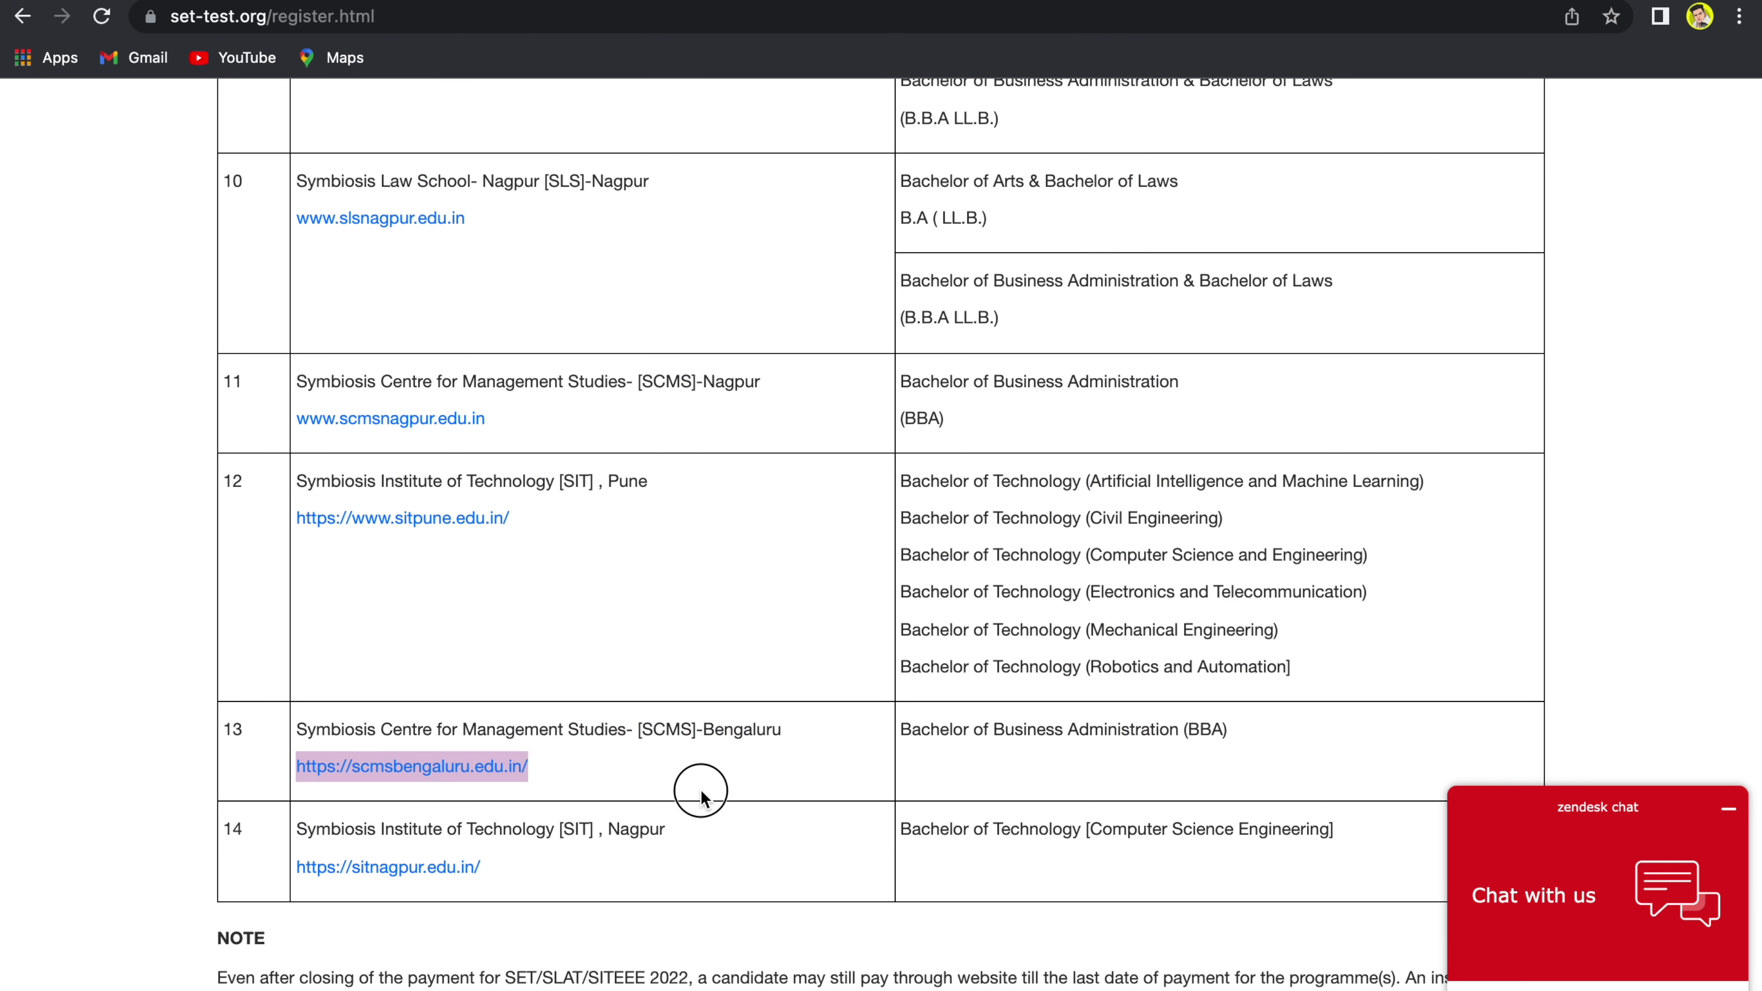
{"action": "scroll", "coordinate": [661, 806], "scroll_direction": "down", "scroll_amount": 3}
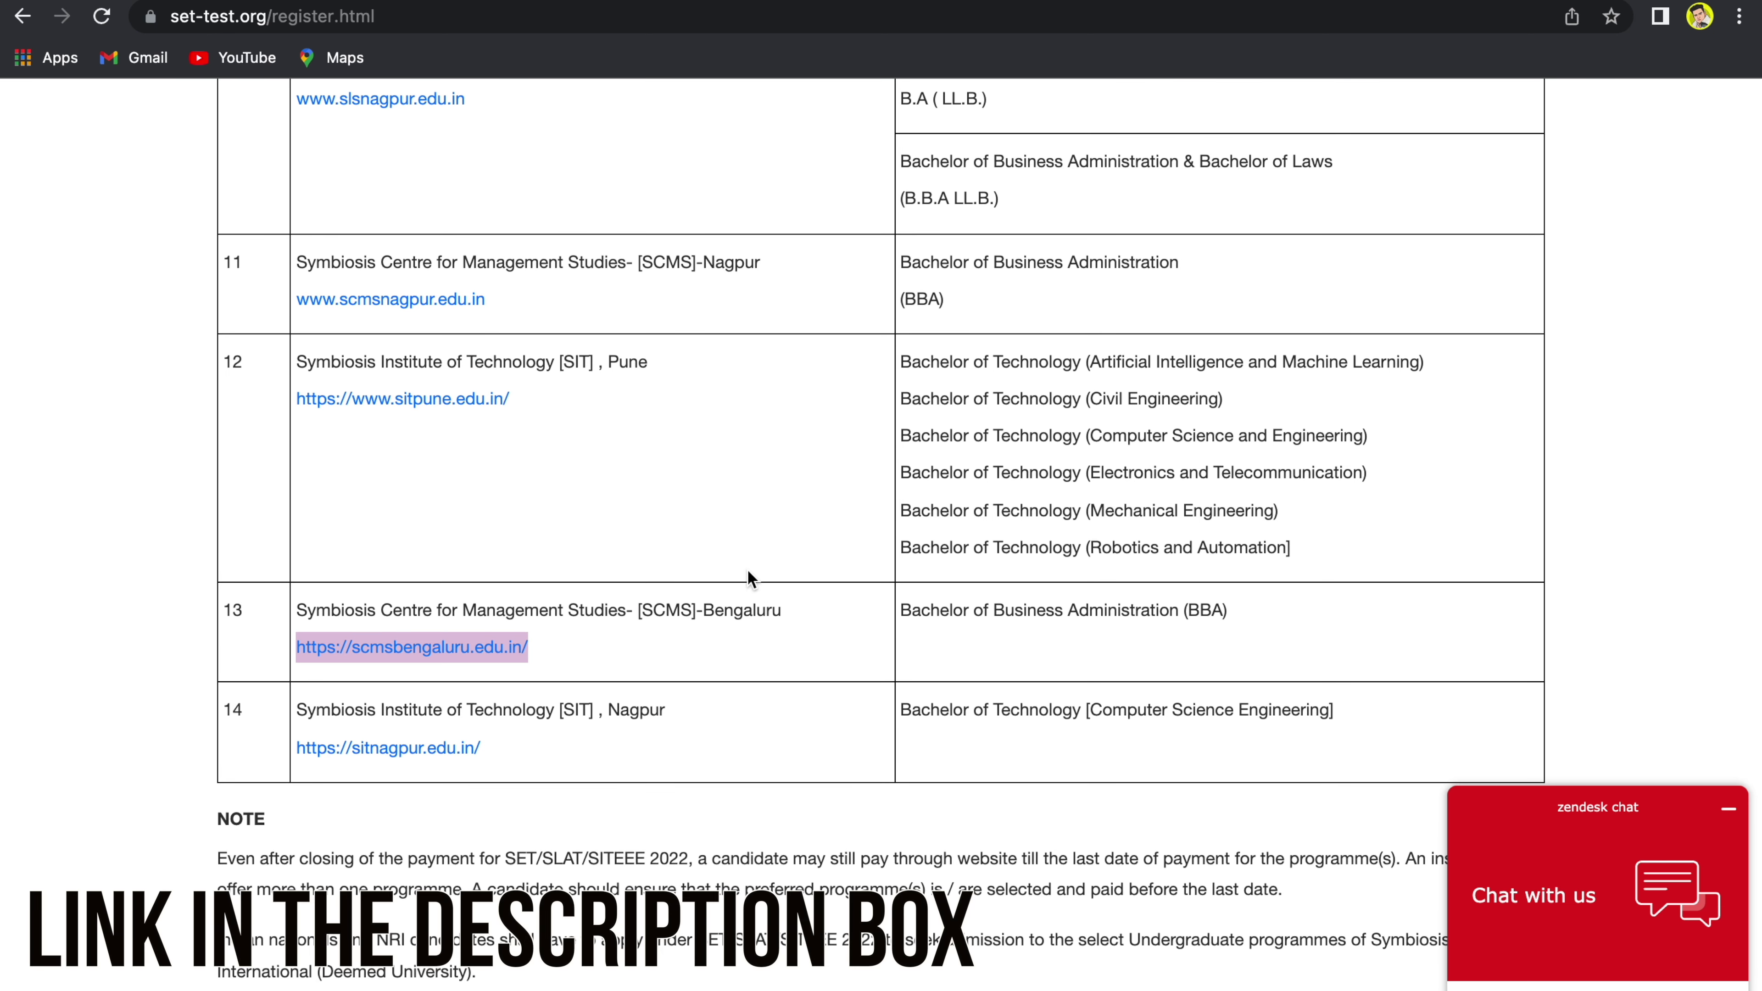
{"action": "left_click", "coordinate": [704, 527]}
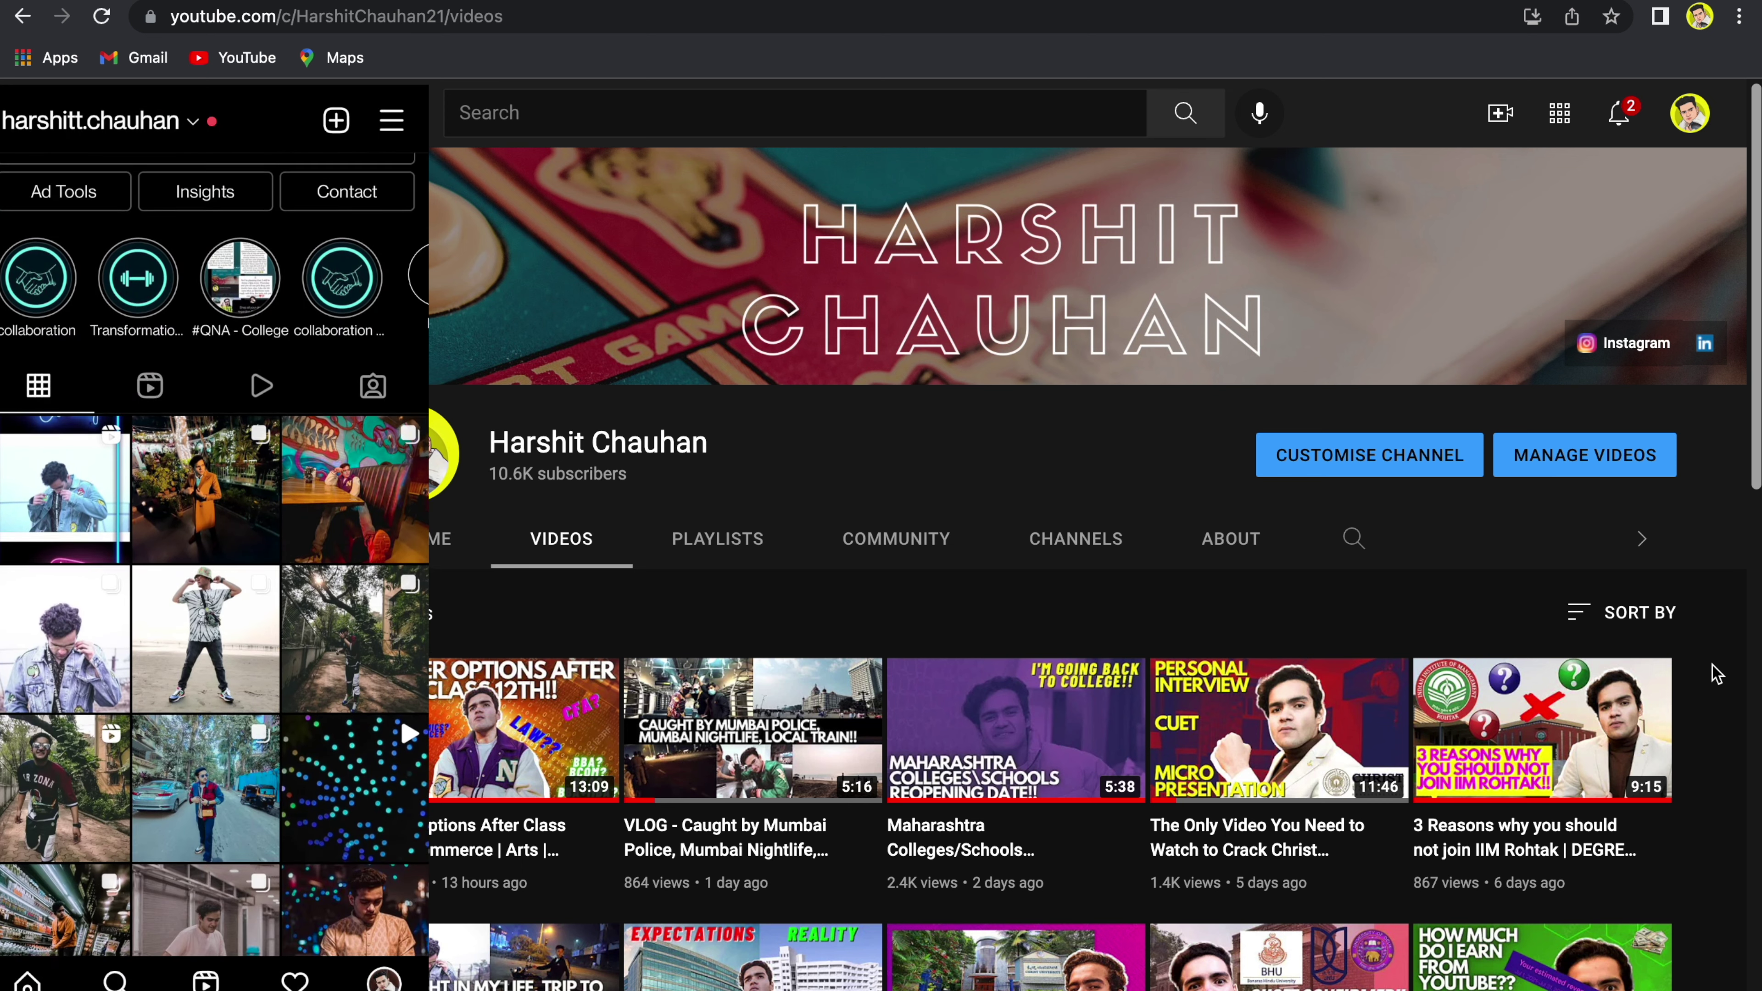
{"action": "scroll", "coordinate": [1716, 659], "scroll_direction": "down", "scroll_amount": 2}
{"action": "scroll", "coordinate": [1715, 646], "scroll_direction": "up", "scroll_amount": 2}
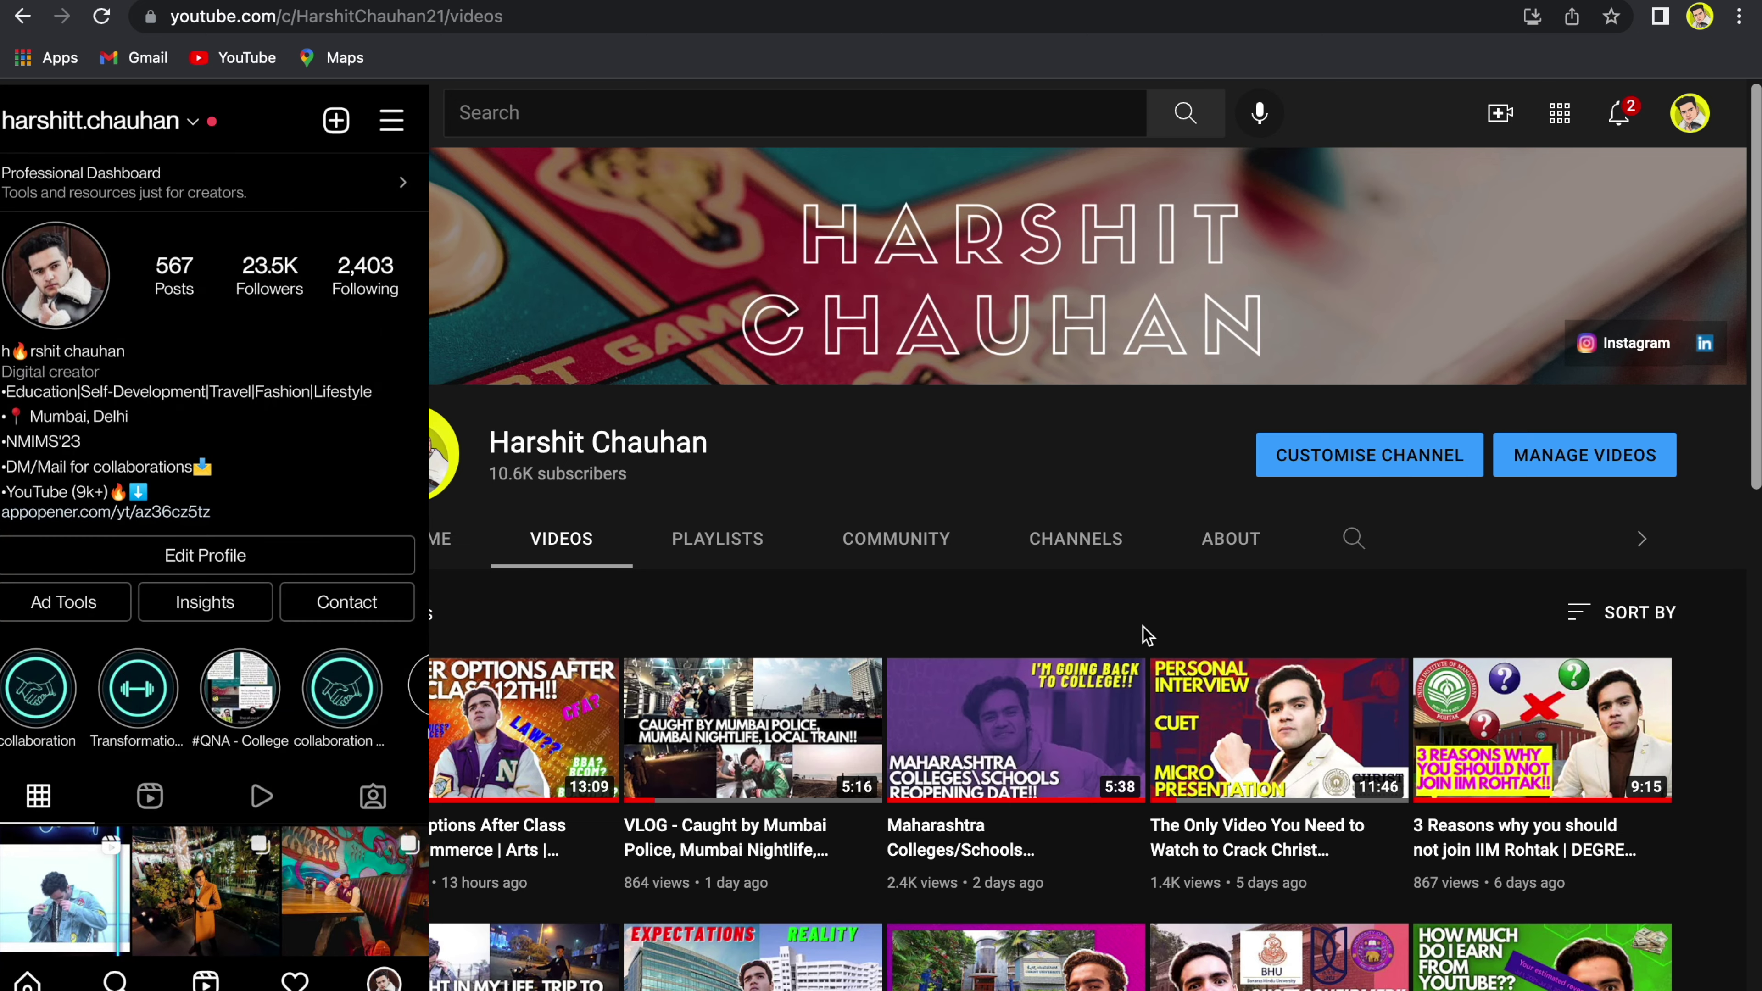
{"action": "scroll", "coordinate": [1144, 631], "scroll_direction": "down", "scroll_amount": 1}
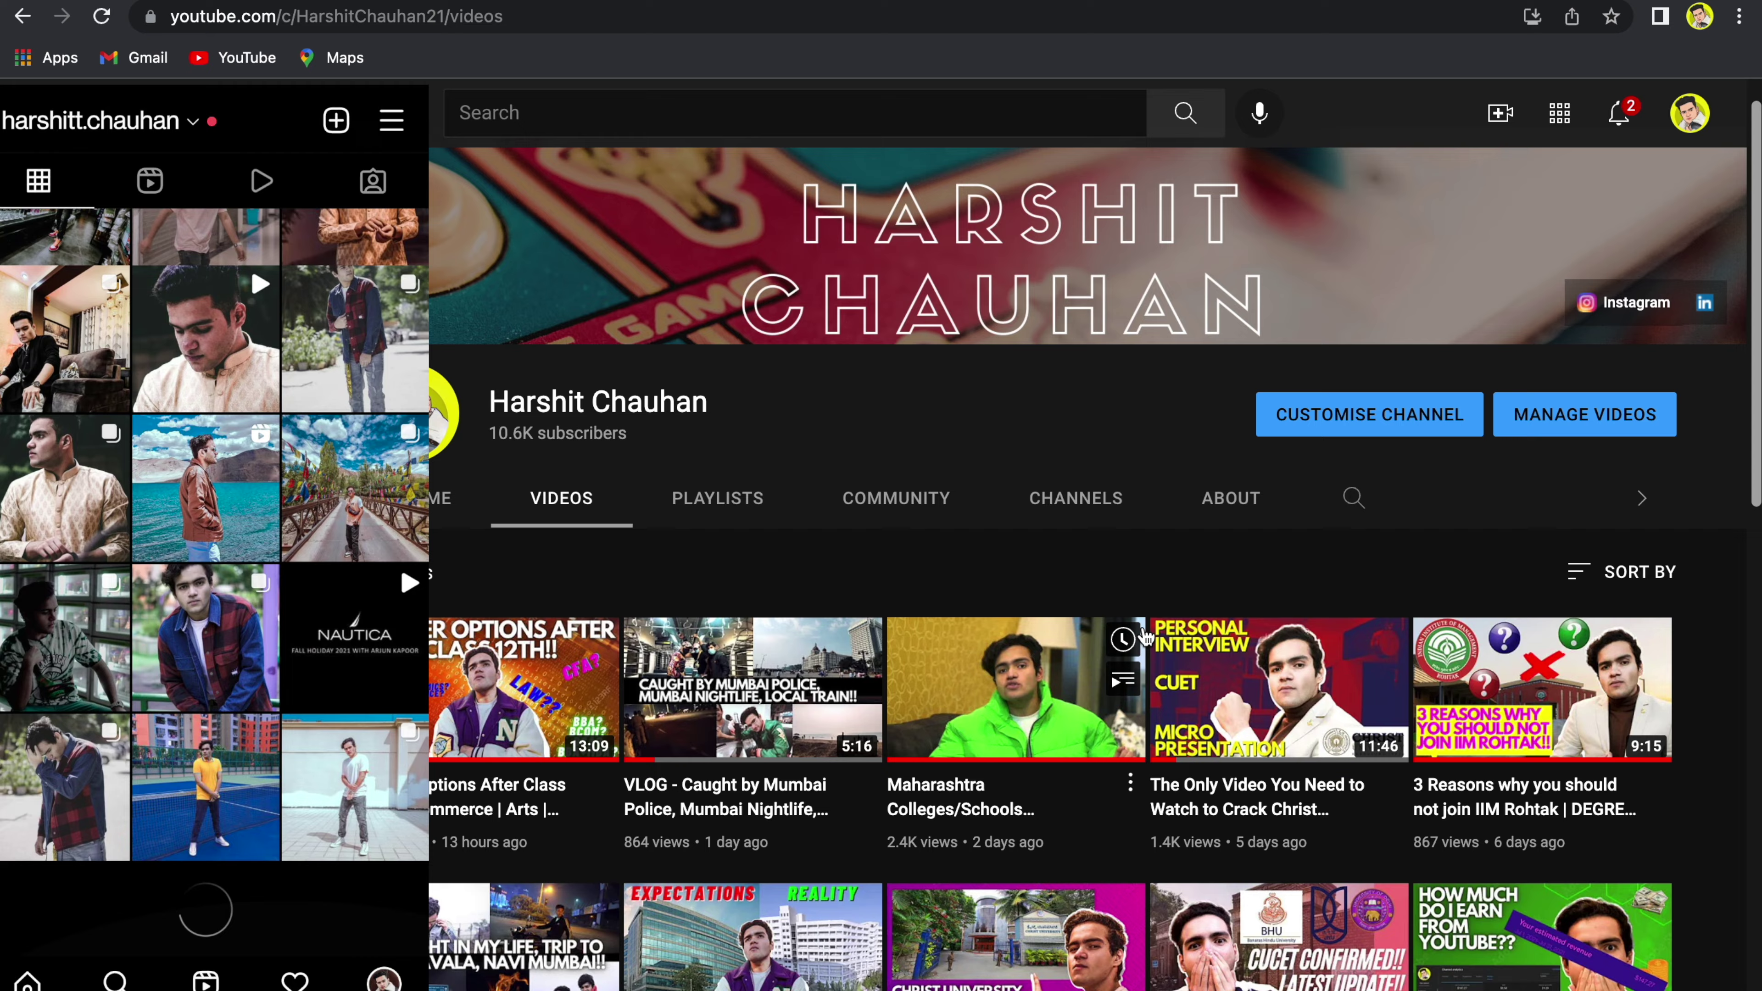
{"action": "scroll", "coordinate": [1423, 739], "scroll_direction": "down", "scroll_amount": 3}
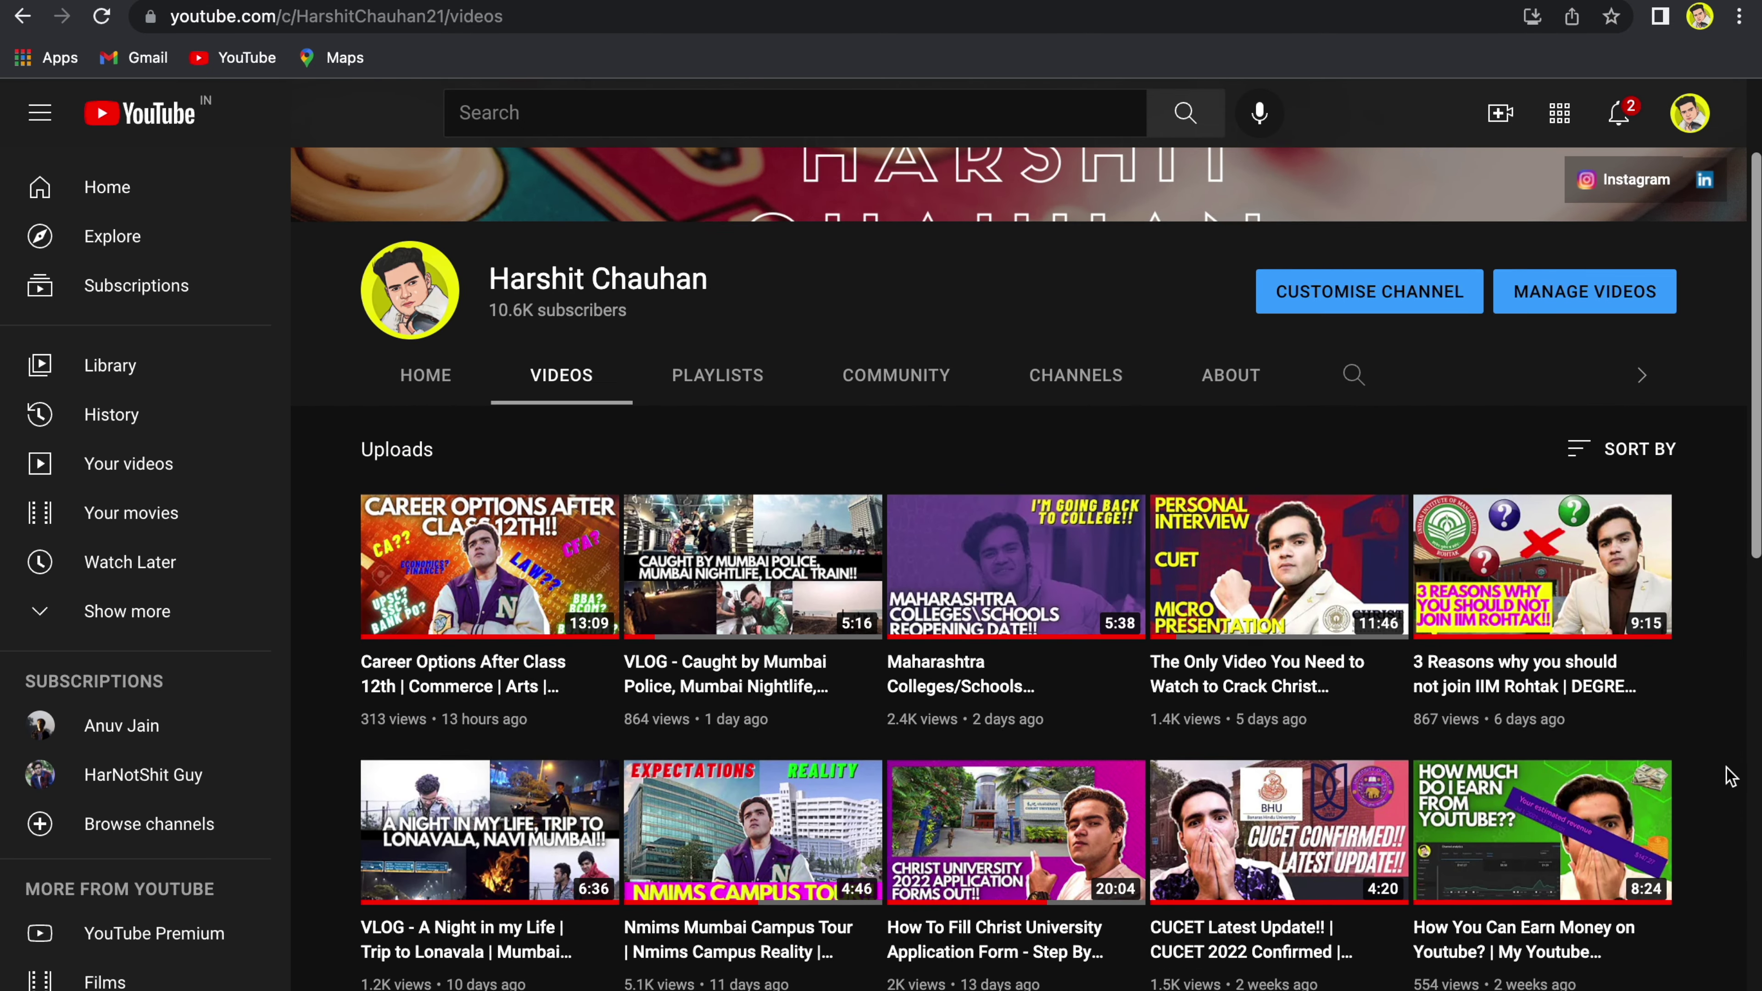
{"action": "scroll", "coordinate": [1729, 776], "scroll_direction": "down", "scroll_amount": 2}
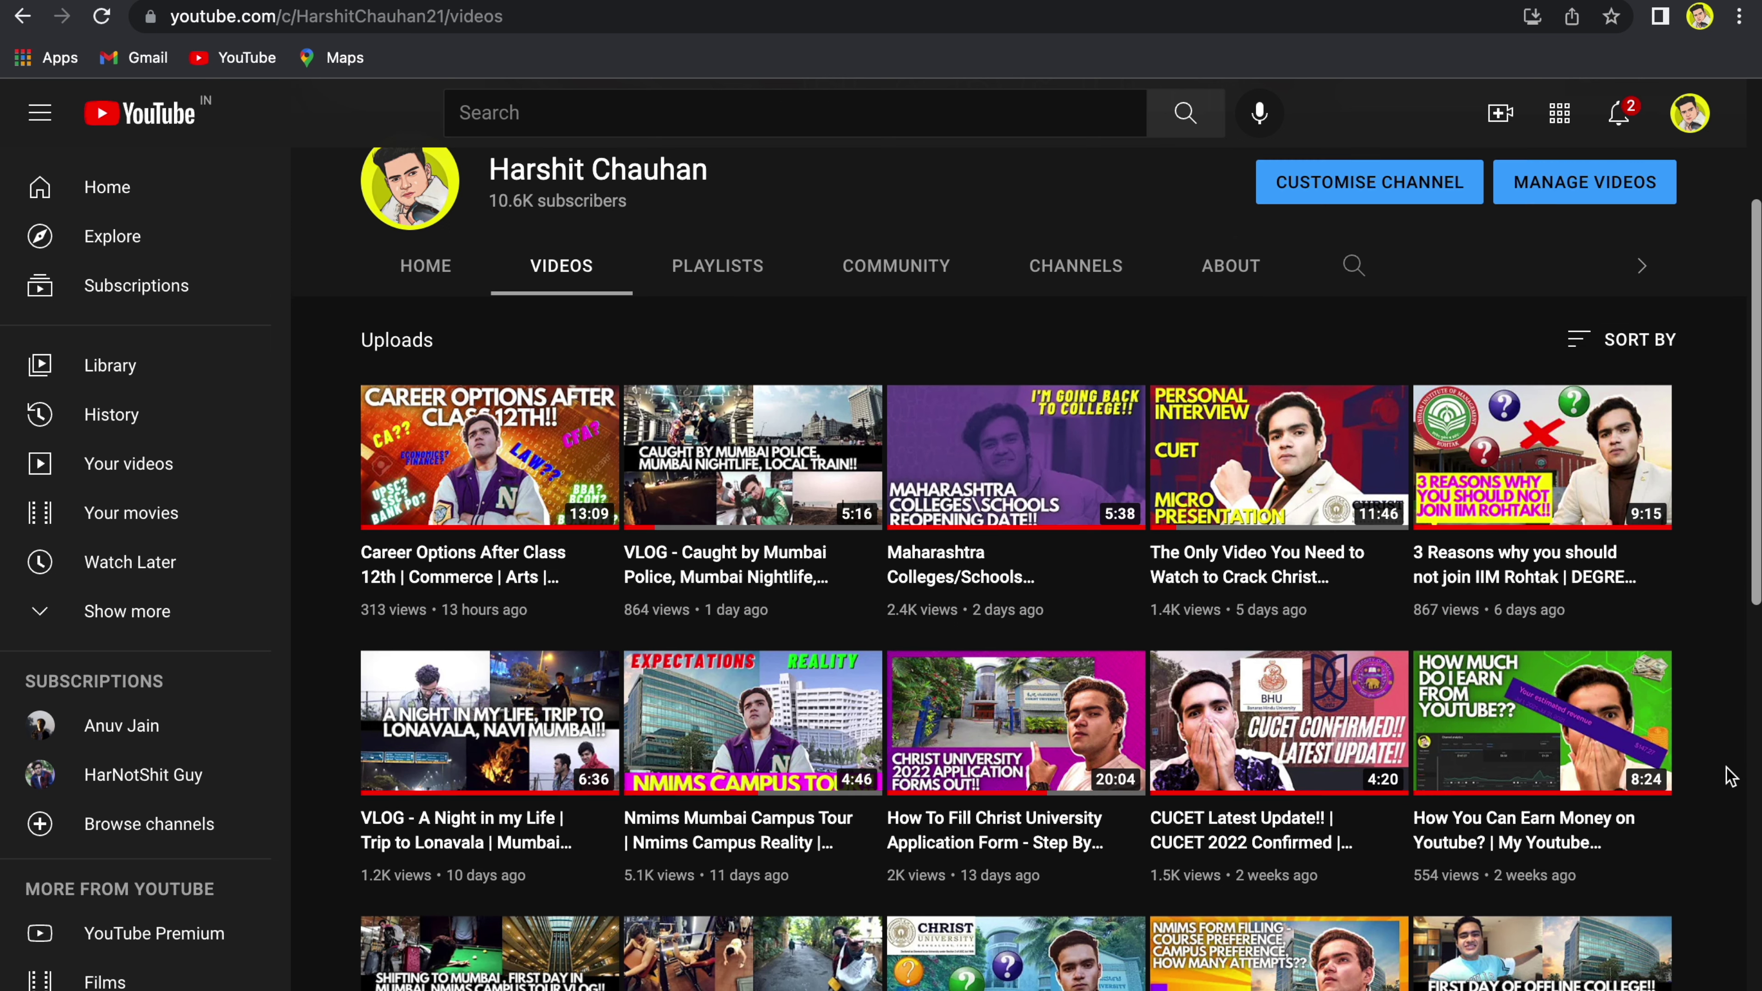
{"action": "scroll", "coordinate": [1729, 775], "scroll_direction": "down", "scroll_amount": 2}
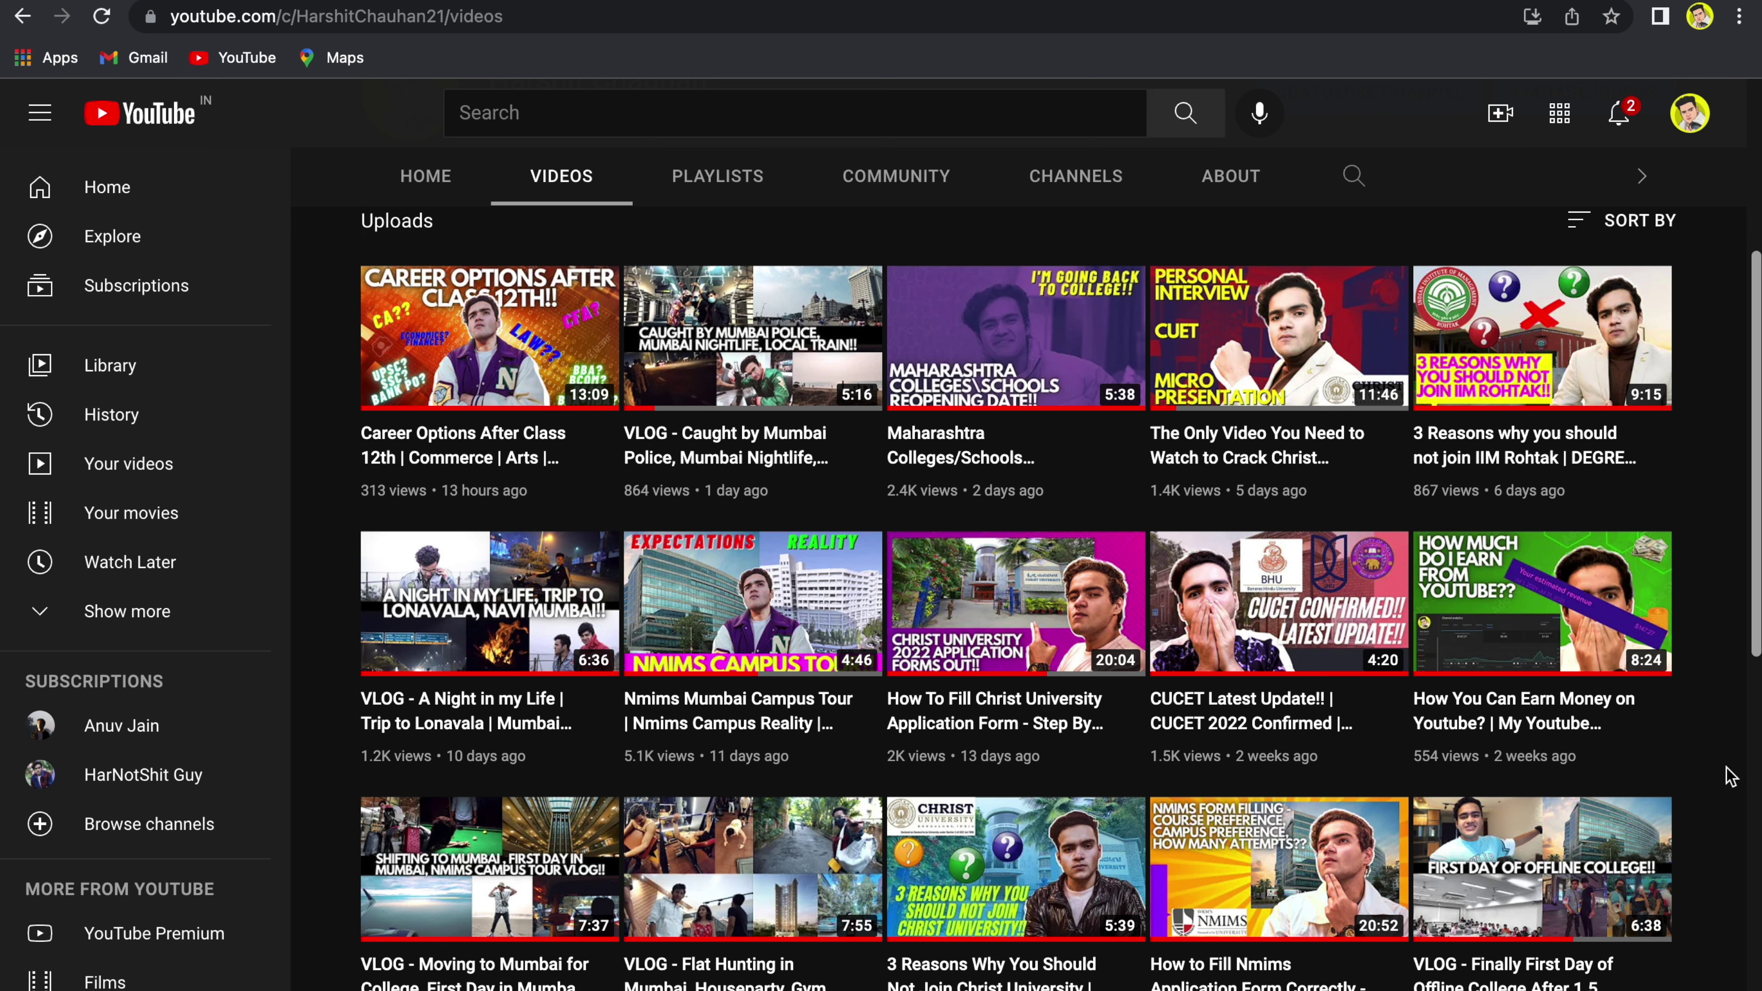
{"action": "scroll", "coordinate": [1731, 776], "scroll_direction": "up", "scroll_amount": 5}
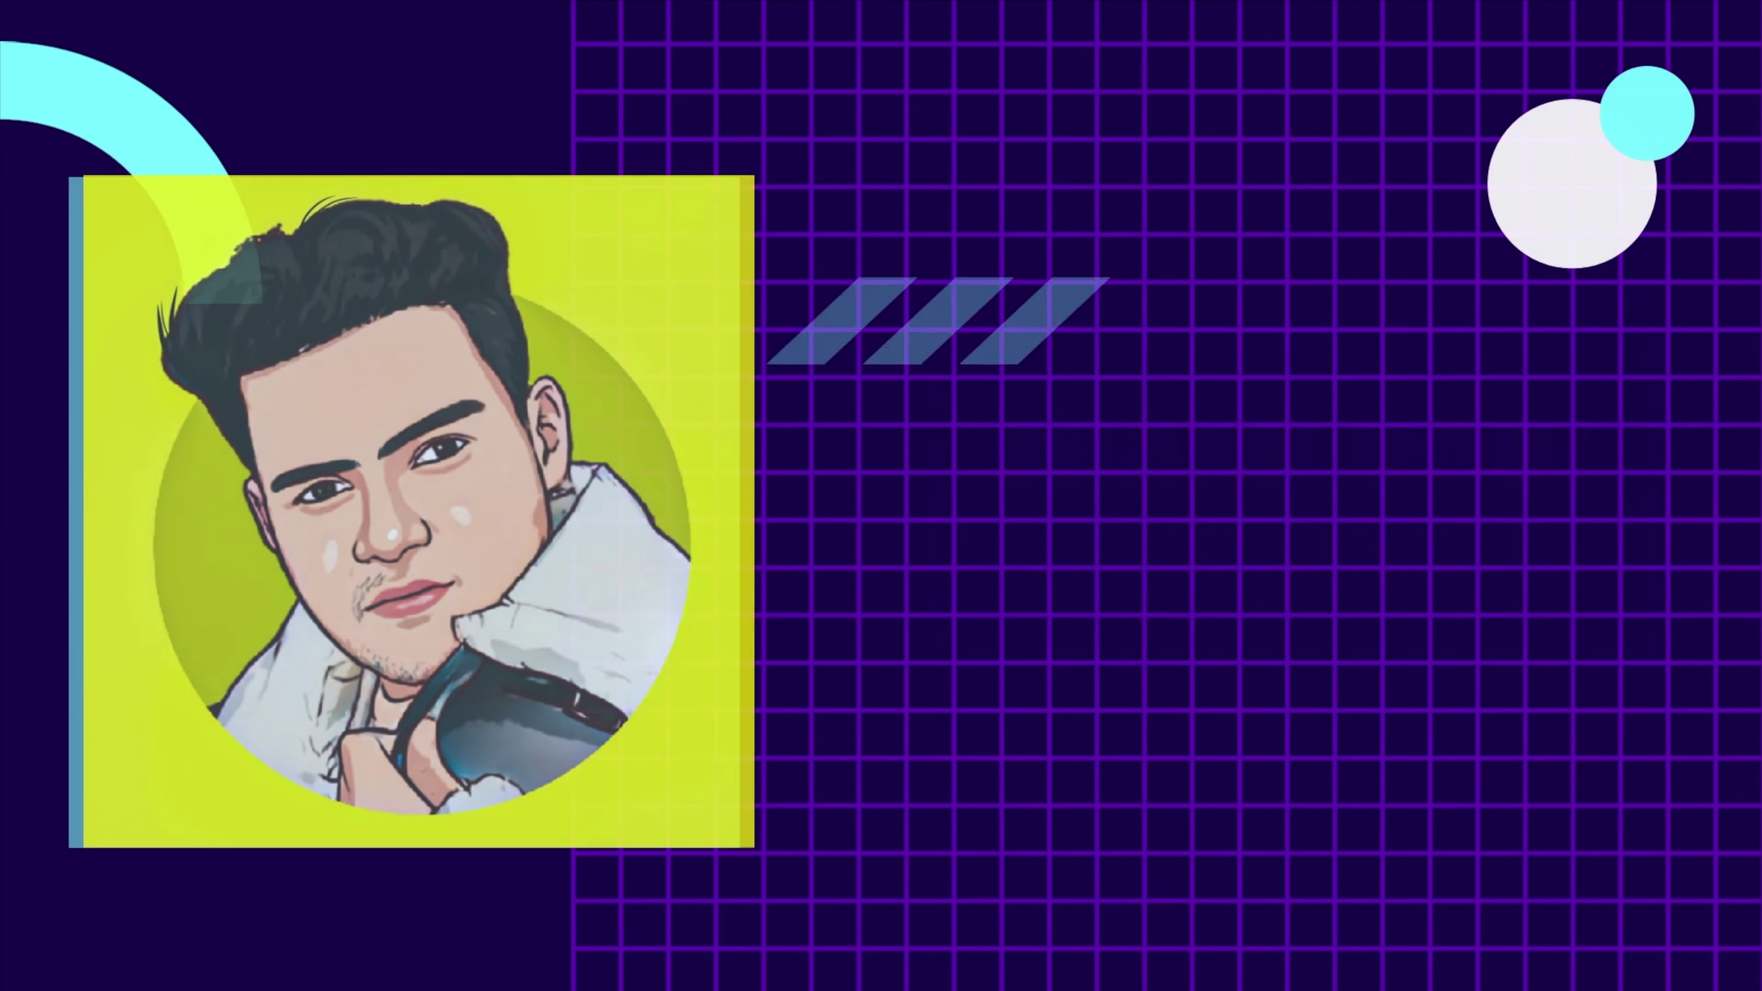